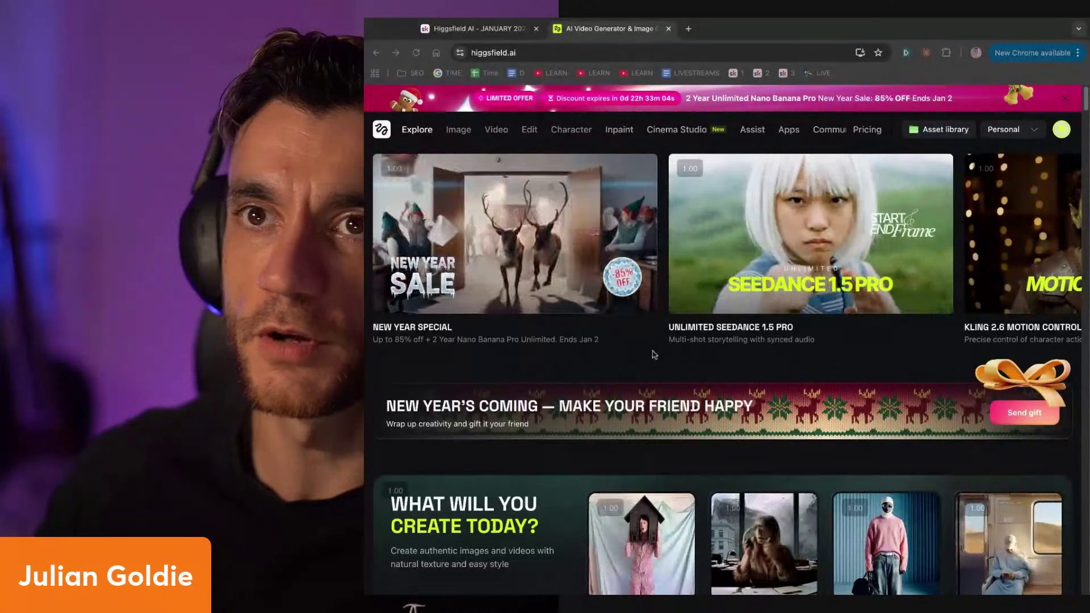
Step: Open Cinema Studio Video from the Higgsfield video features in a new browser tab, keeping the home page open
scroll(654, 355, "down", 3)
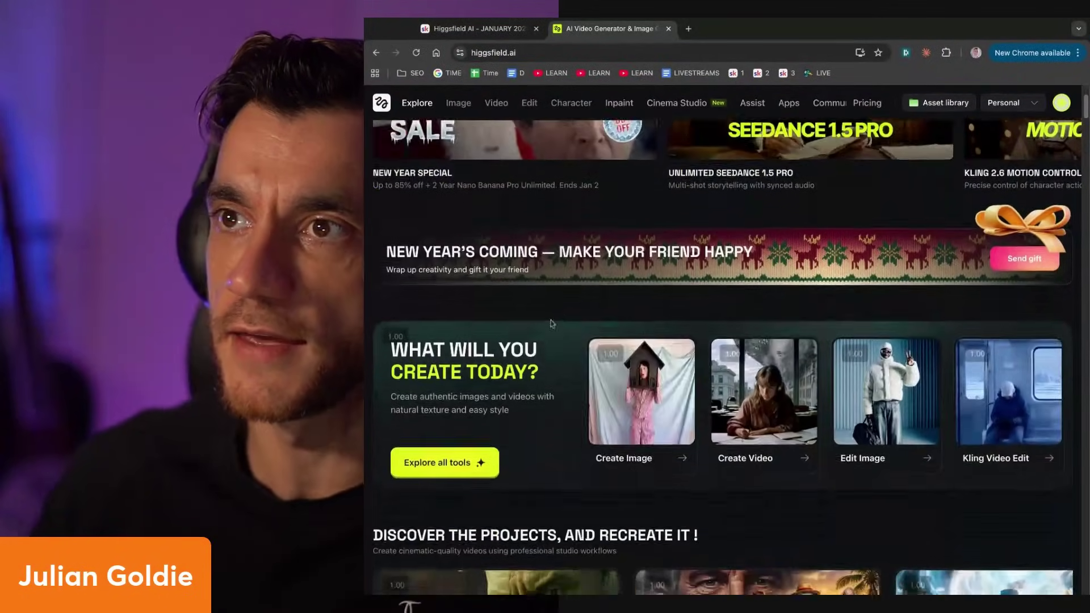
scroll(545, 324, "down", 3)
scroll(701, 274, "up", 6)
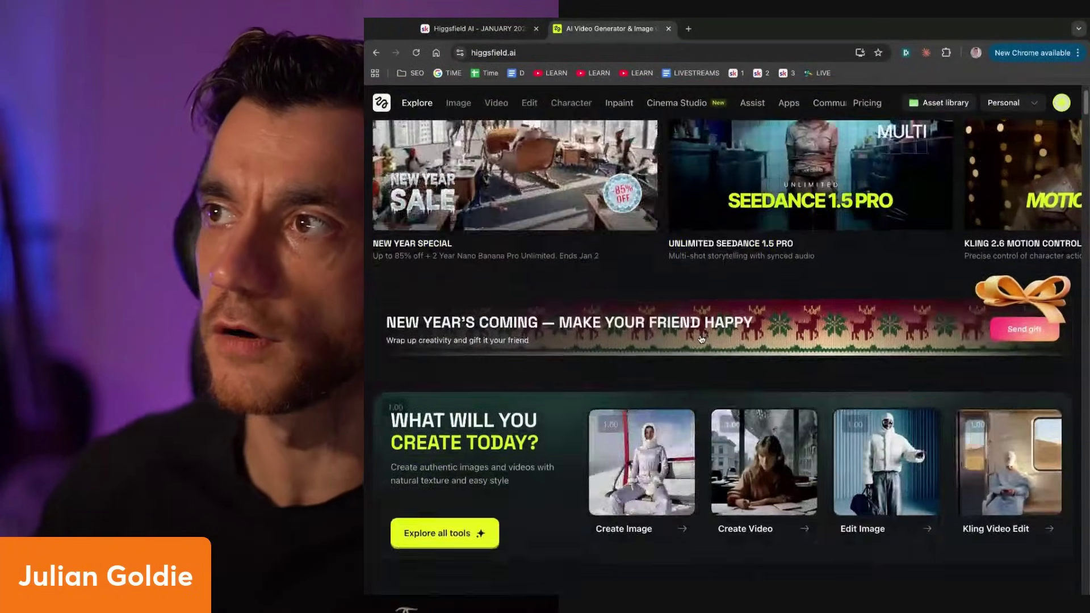
scroll(790, 255, "down", 2)
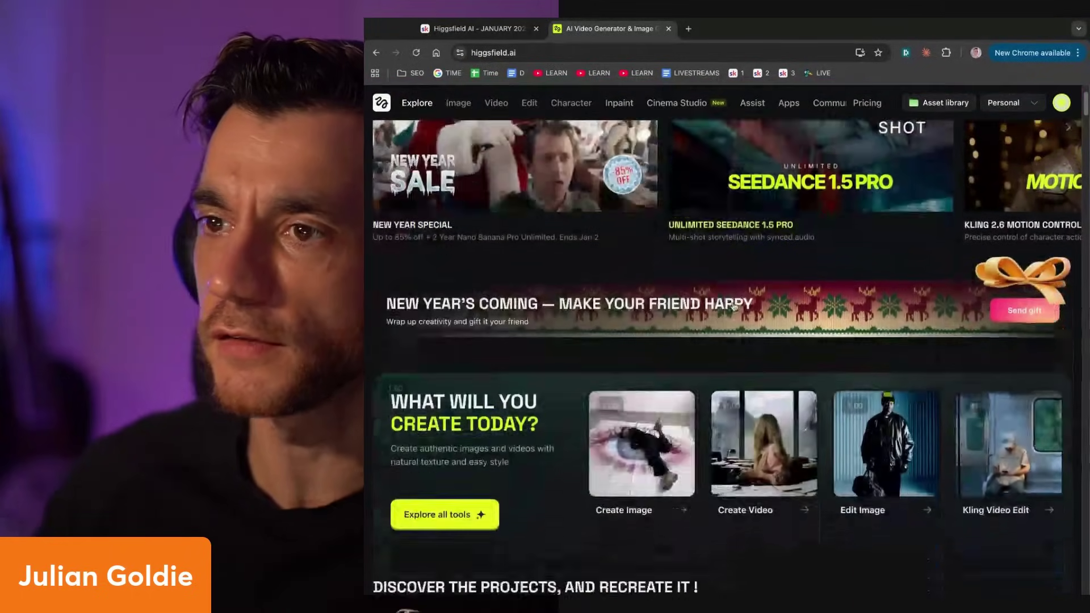
scroll(798, 241, "up", 2)
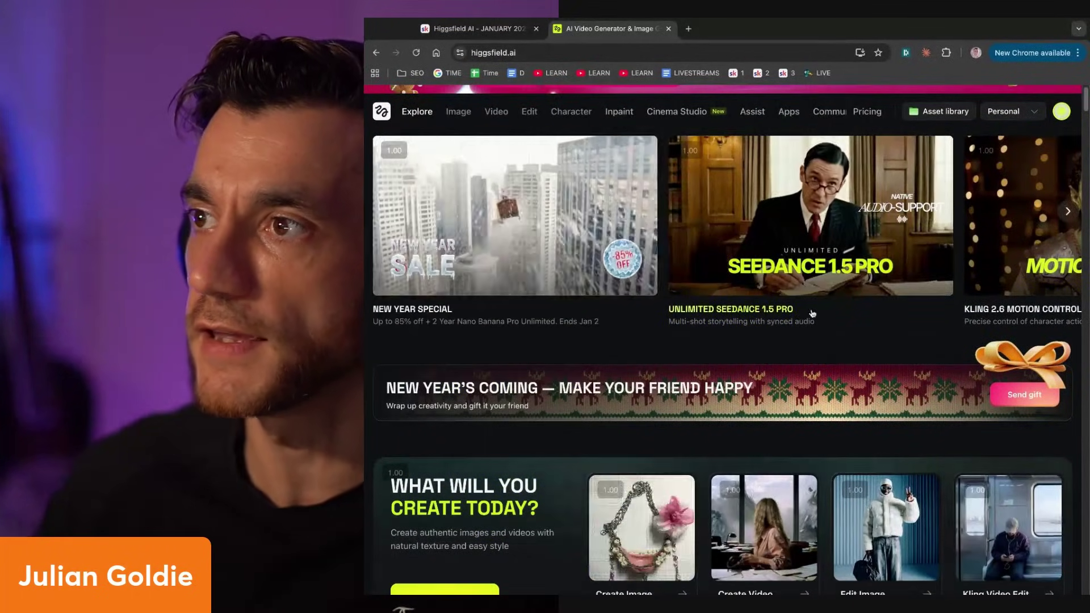
mouse_move(485, 119)
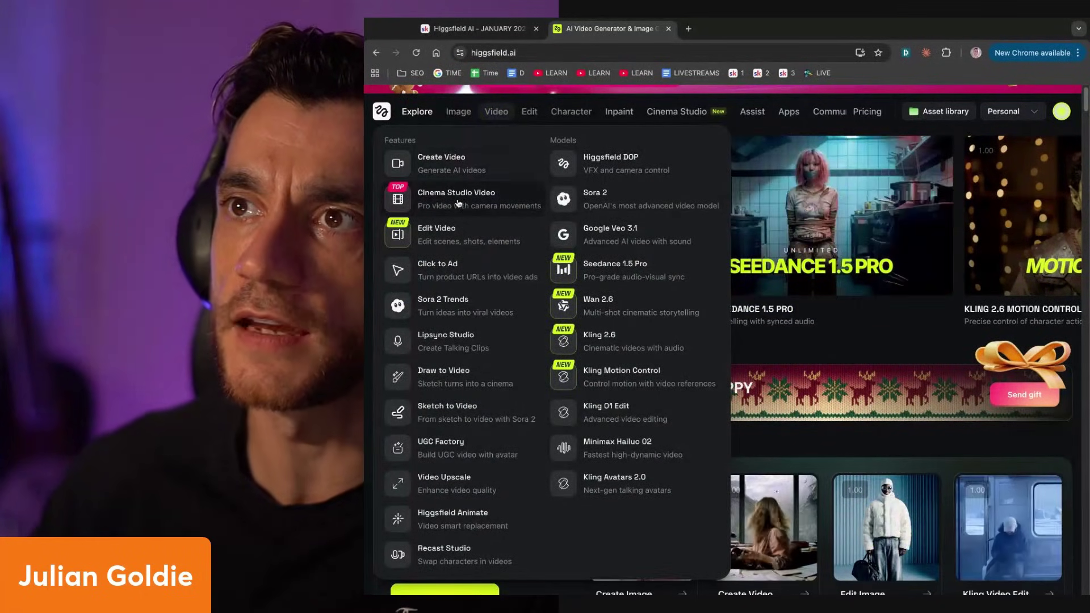
left_click(458, 202, "super")
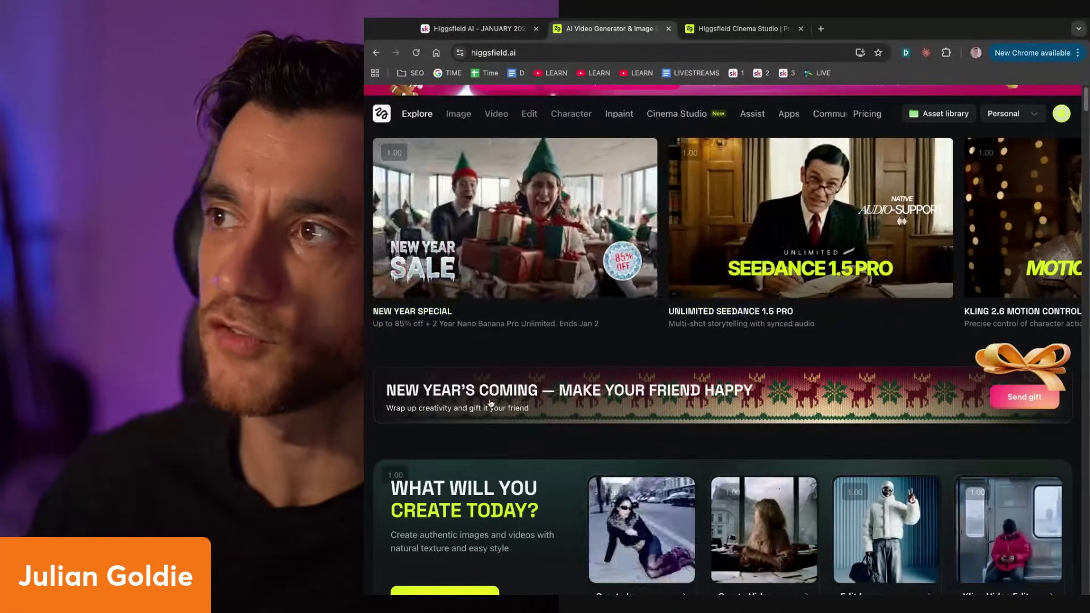
Step: Look through the home page's recreatable projects, Top Choice tools and Visual Effects presets
scroll(624, 360, "down", 12)
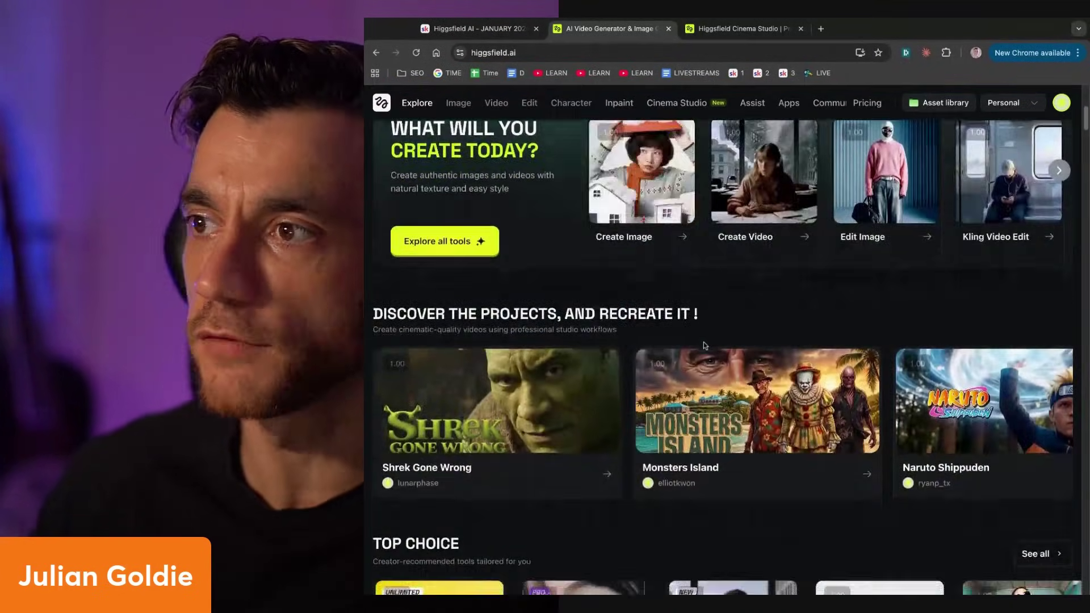
scroll(703, 342, "up", 4)
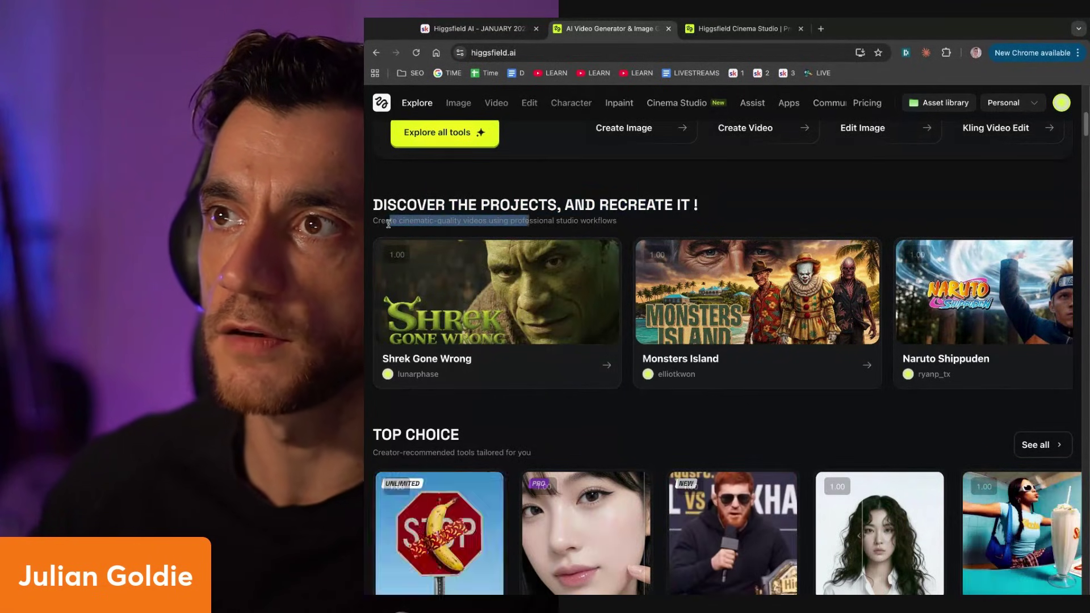
scroll(674, 408, "down", 6)
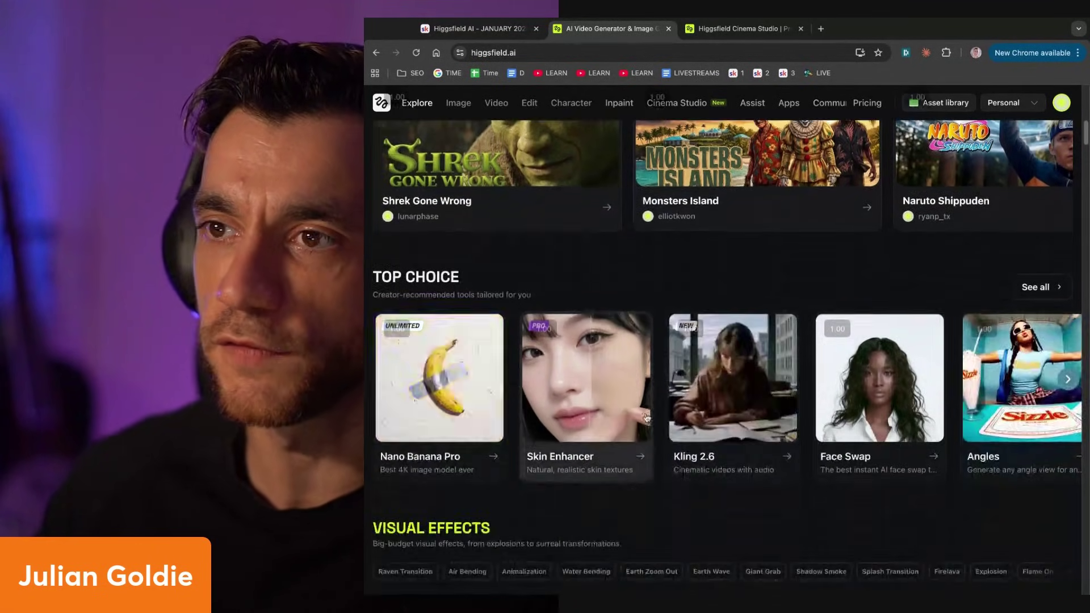
scroll(639, 409, "up", 6)
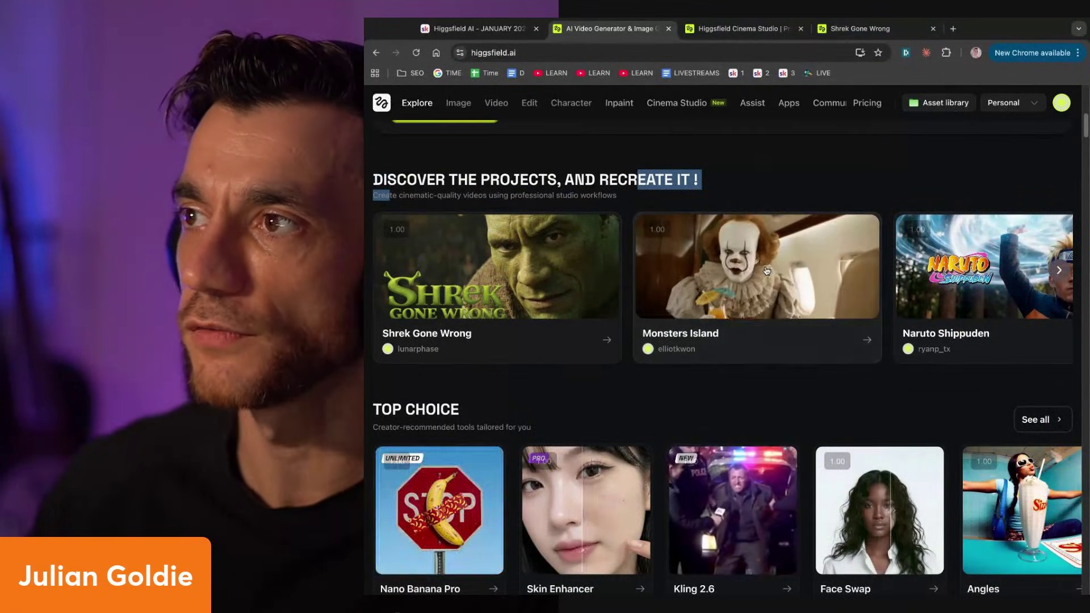
scroll(656, 343, "down", 2)
scroll(656, 343, "down", 10)
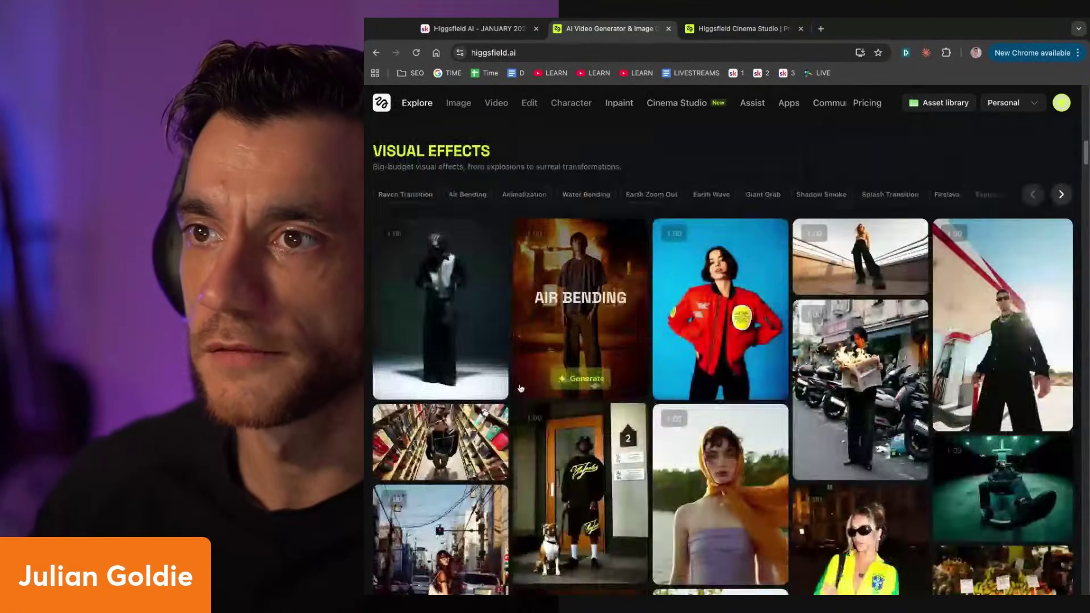
Step: Examine the Higgsfield Apps previews, including AI Stylist and Behind the Scenes, and the Nano Banana Pro gallery
scroll(506, 342, "down", 6)
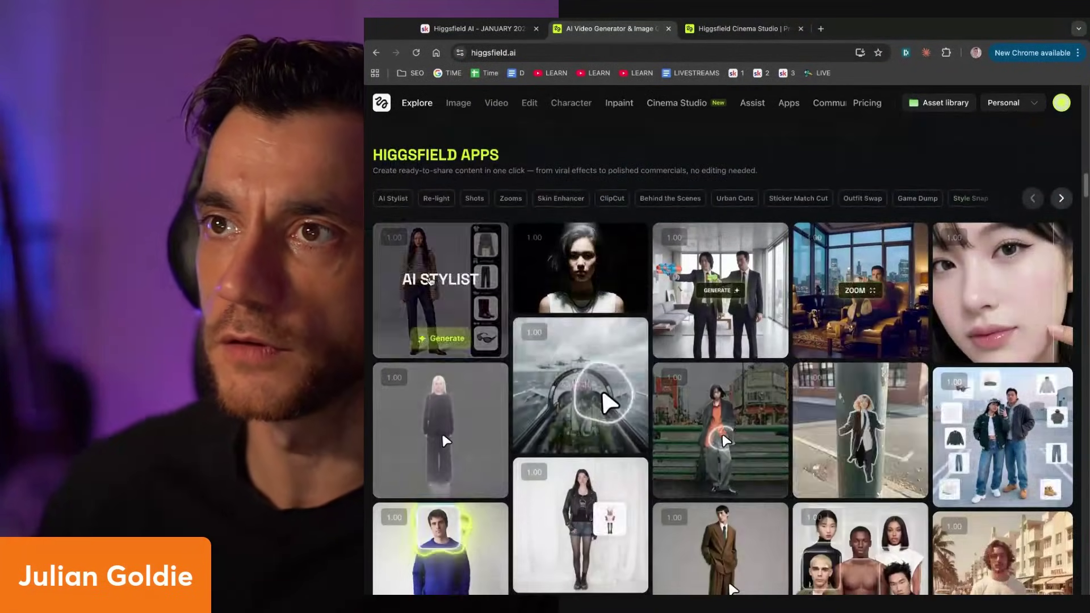
mouse_move(528, 259)
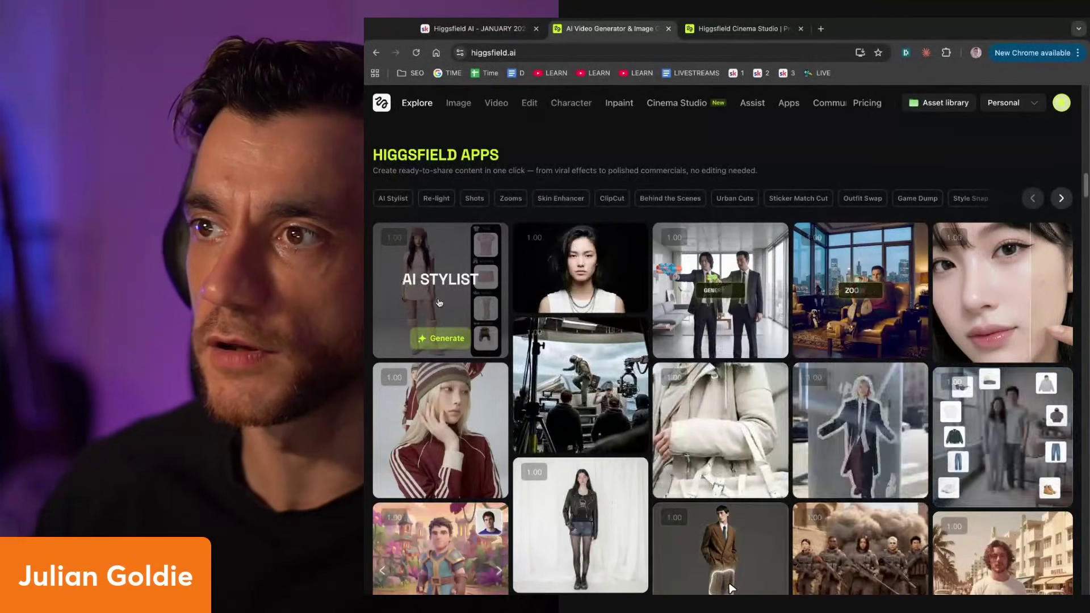
mouse_move(605, 384)
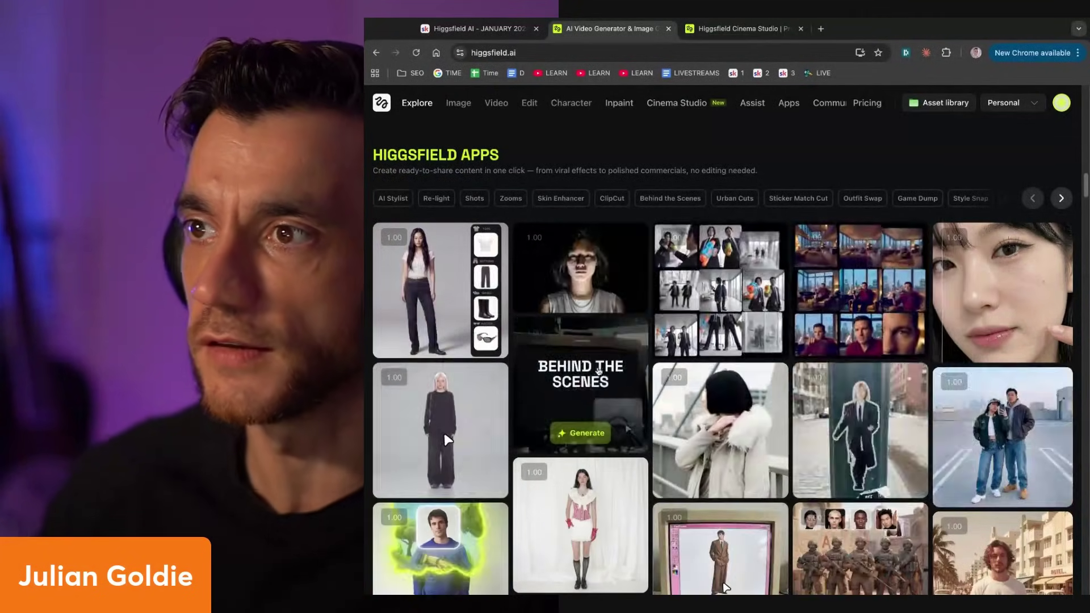
scroll(600, 368, "down", 5)
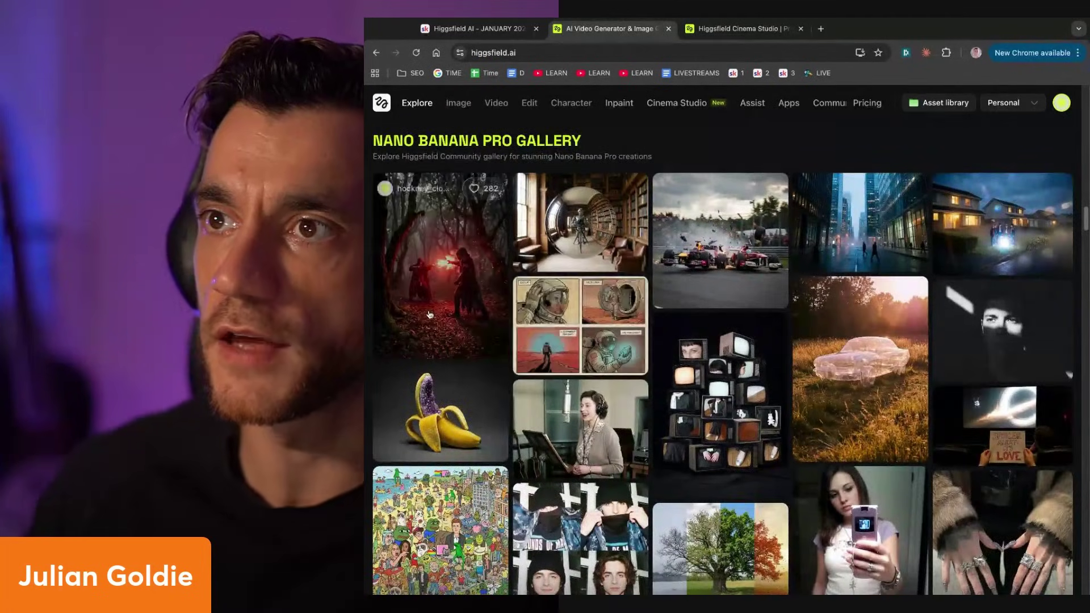
scroll(562, 366, "down", 5)
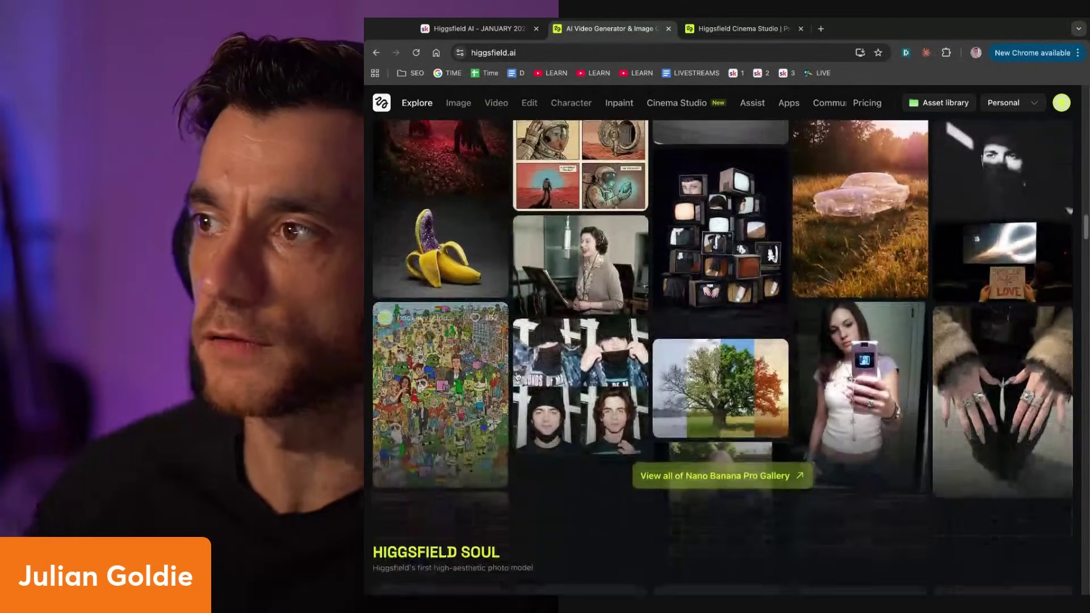
scroll(518, 373, "up", 4)
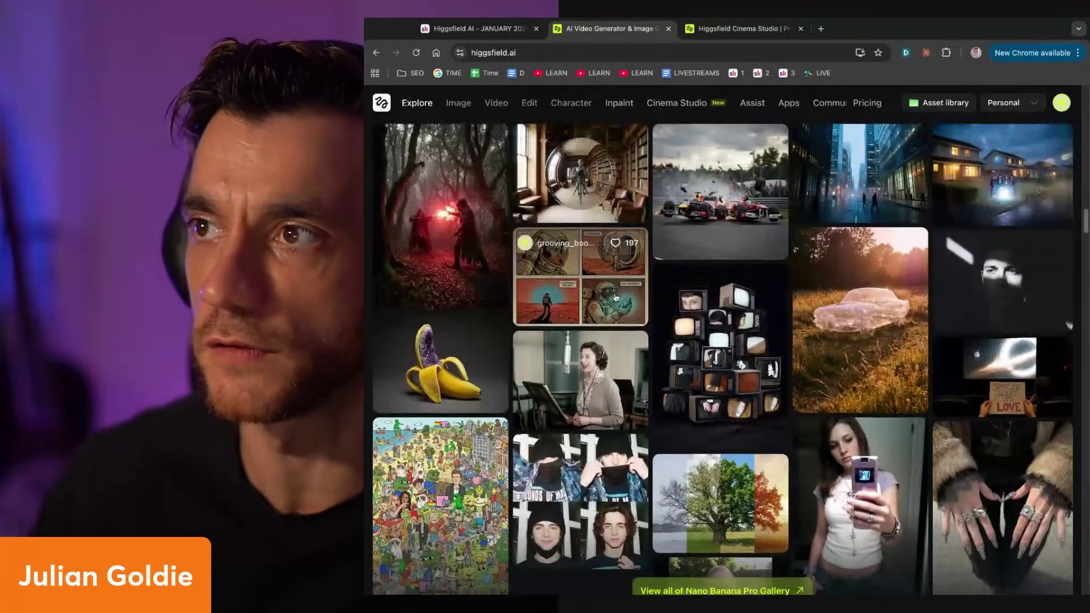
scroll(616, 297, "up", 2)
Step: Review the Higgsfield Soul, Kling 2.5 Turbo, Camera Controls, Viral, UGC and Minimax Hailuo 02 sections of the home page
scroll(573, 349, "down", 8)
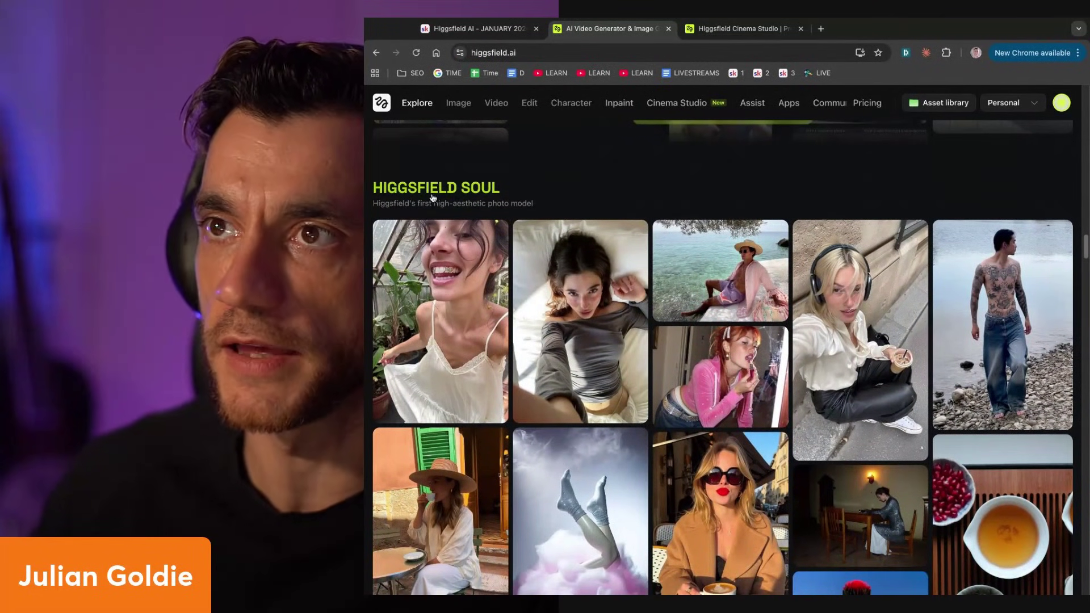
scroll(500, 242, "down", 12)
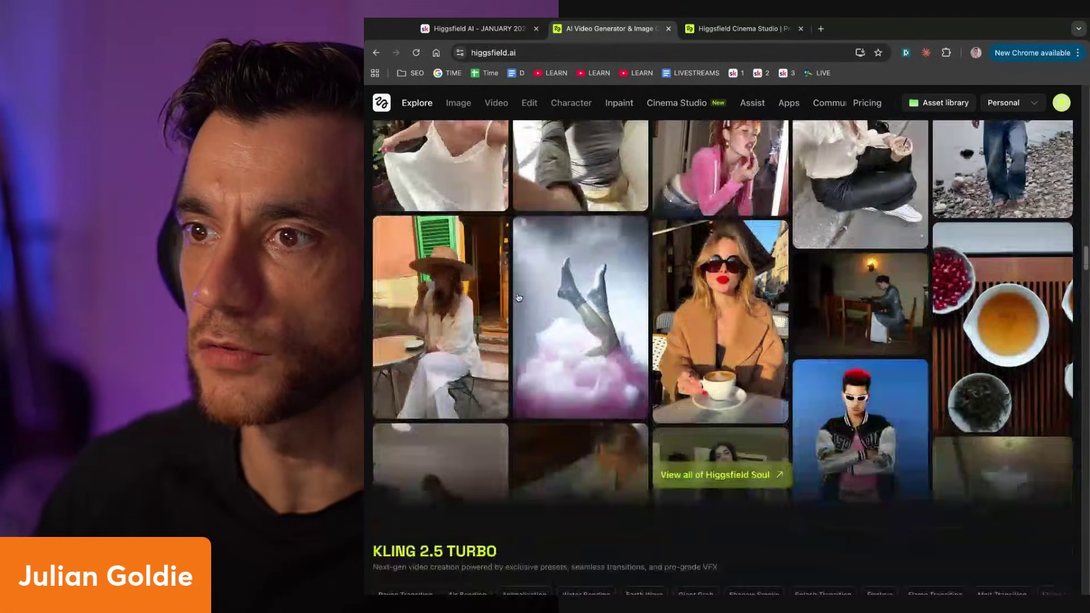
scroll(474, 330, "up", 1)
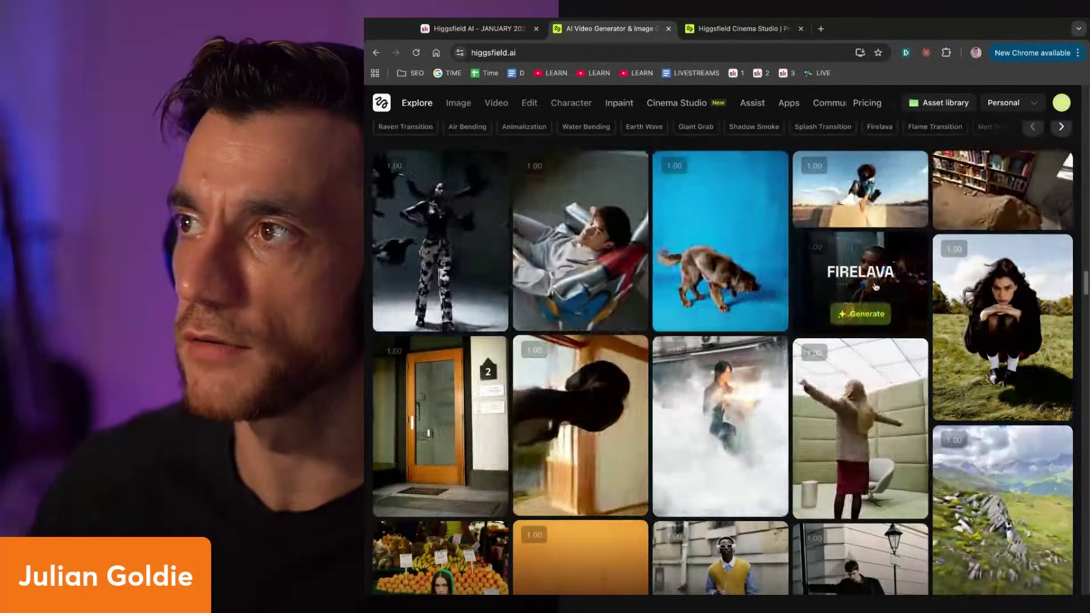
scroll(1013, 320, "down", 10)
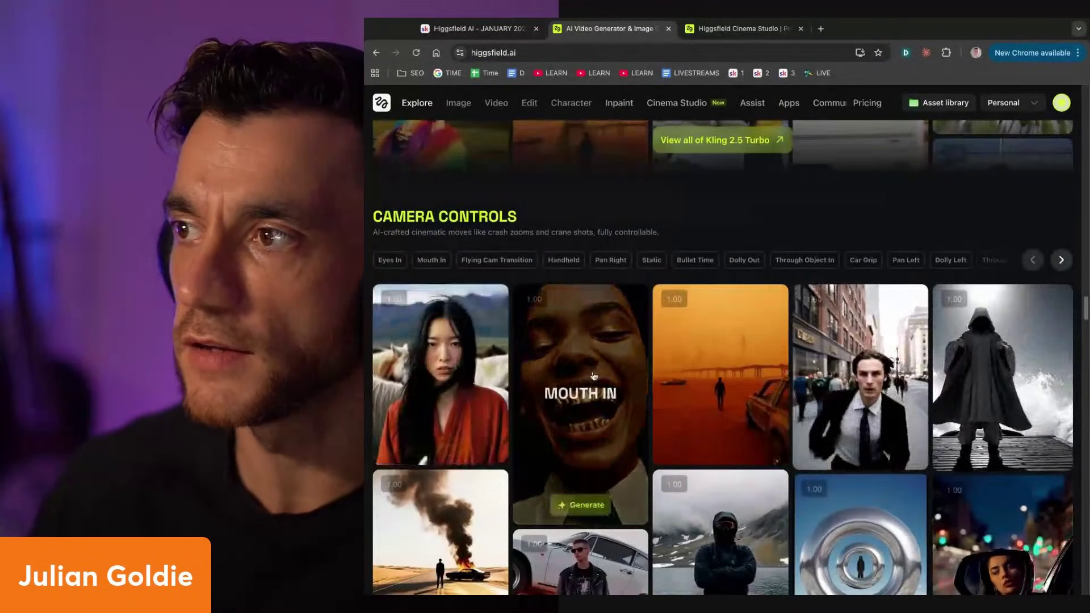
scroll(622, 352, "down", 3)
scroll(626, 318, "down", 10)
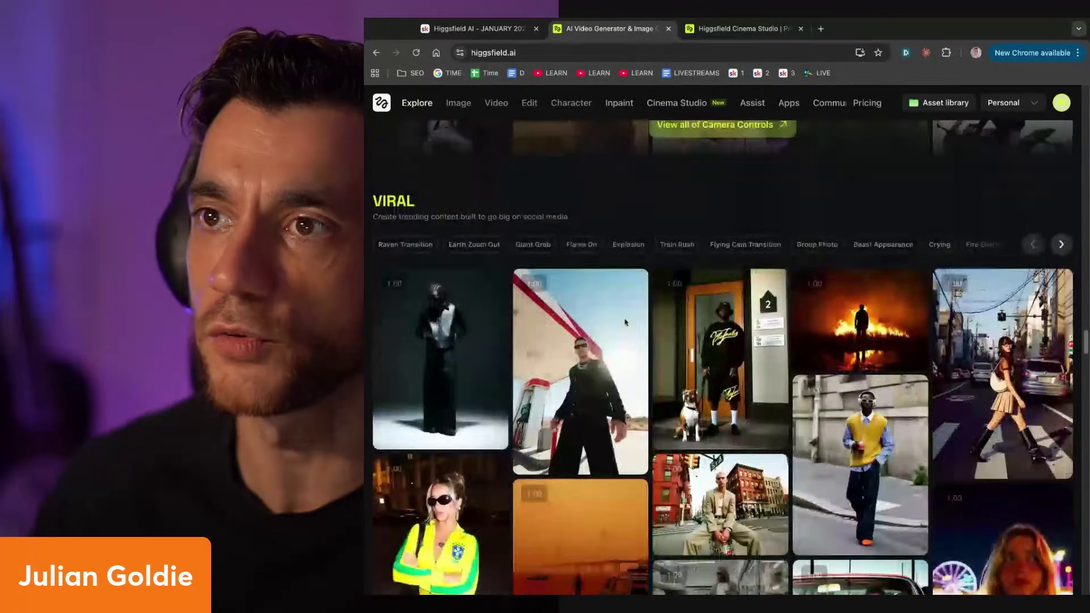
scroll(585, 349, "down", 15)
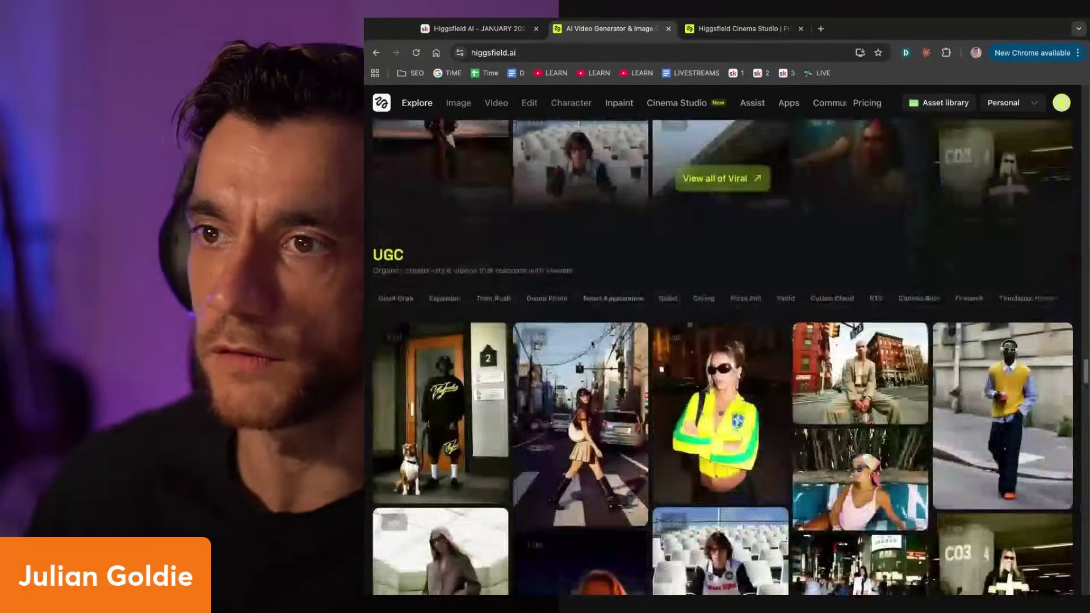
scroll(588, 348, "down", 5)
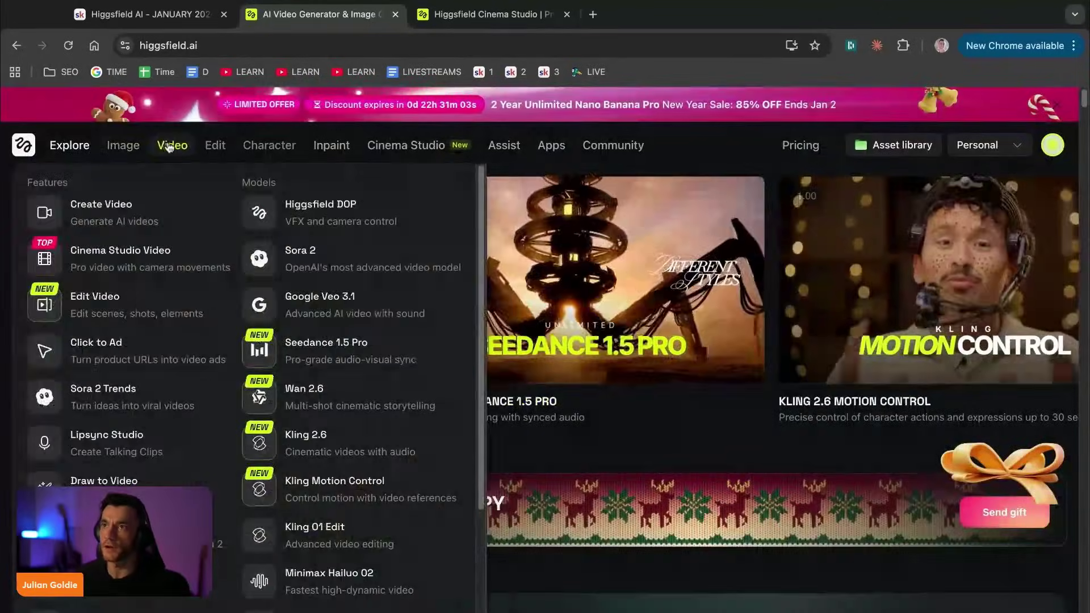
Step: Open Cinema Studio Video in the current tab and reduce the page scale so the whole feature card fits
left_click(169, 145)
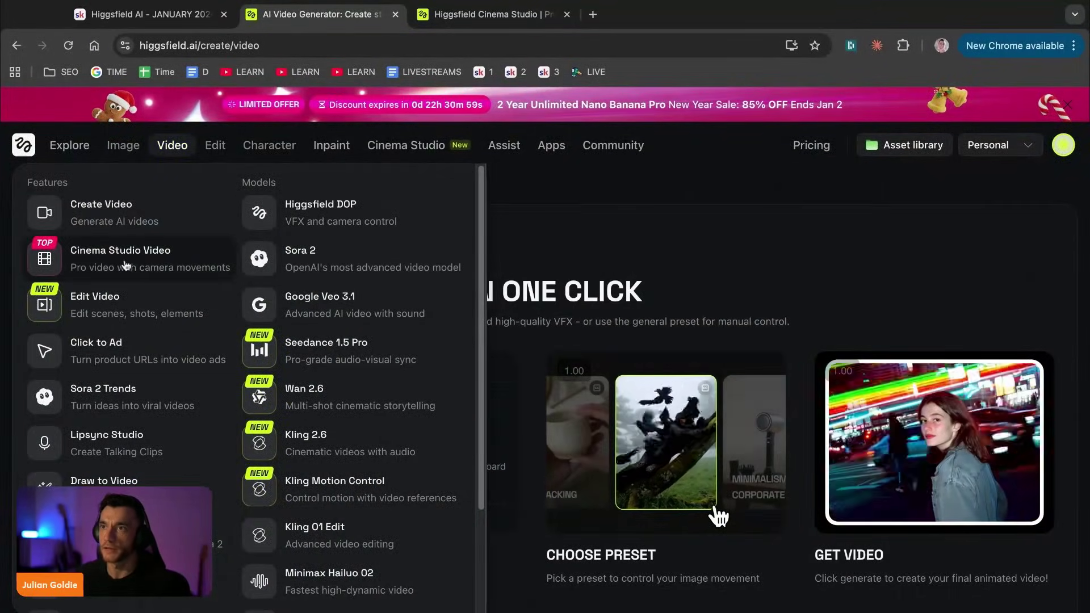
left_click(126, 265)
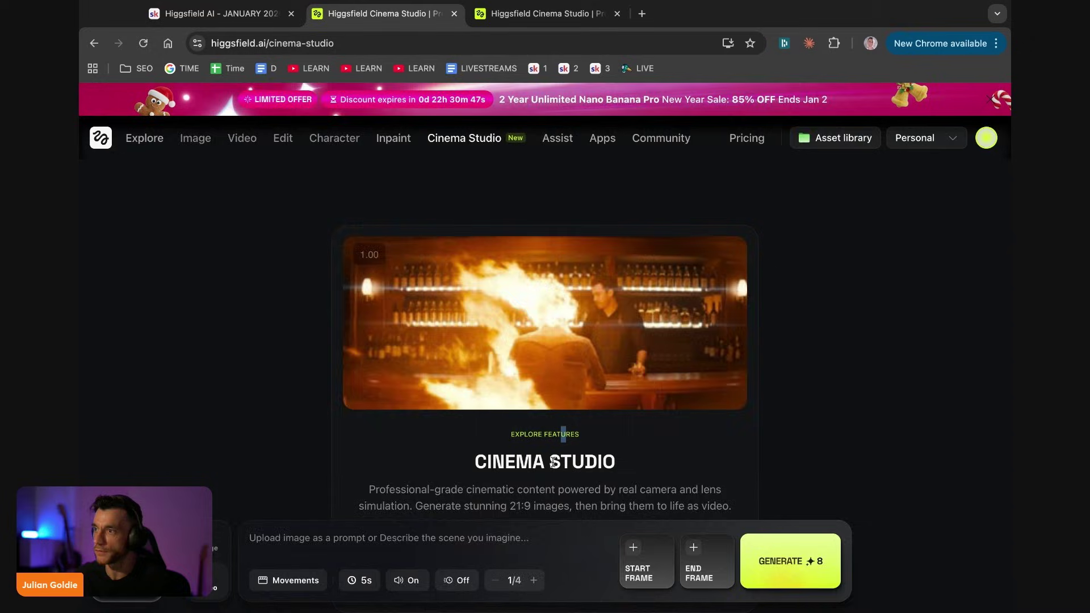
key("ctrl+minus")
key("ctrl+minus")
key("ctrl+minus")
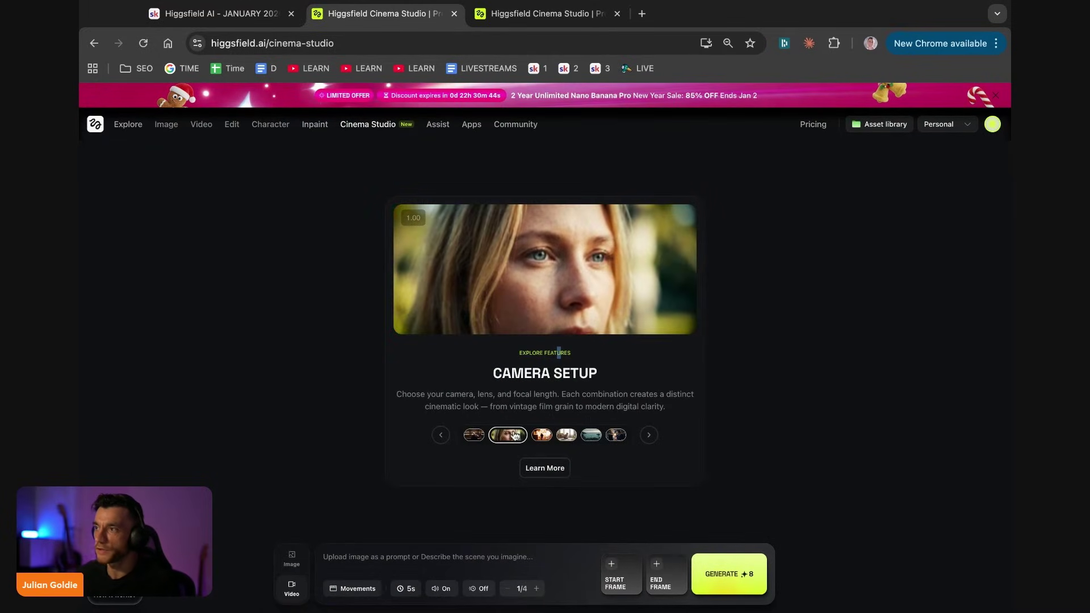
Step: Browse the Cinema Studio feature cards, from the introduction through Bring It to Life to Generate Multiple Angles
left_click(470, 437)
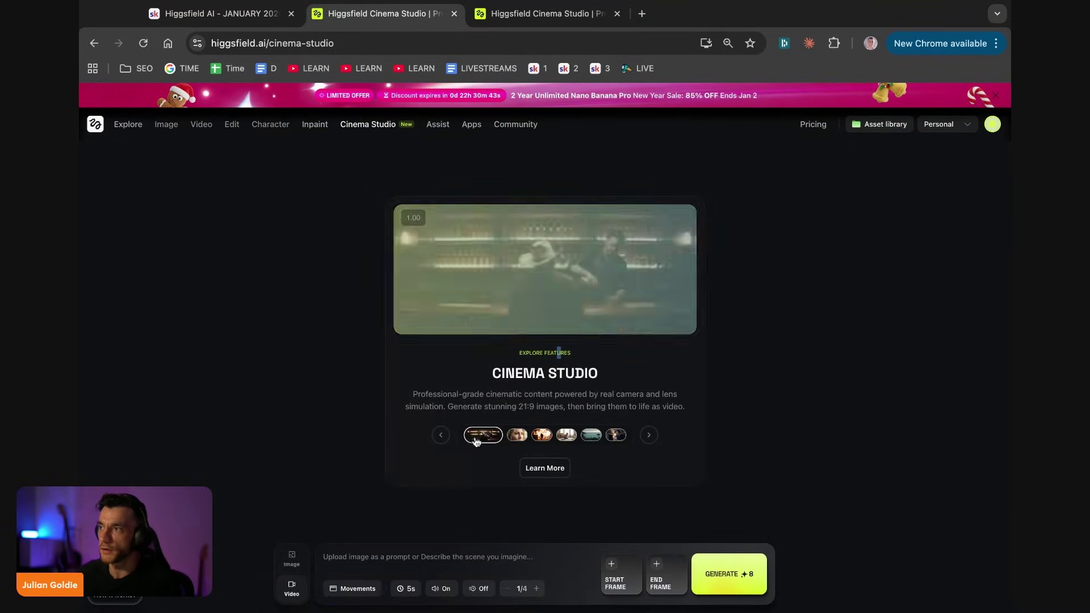
left_click(550, 435)
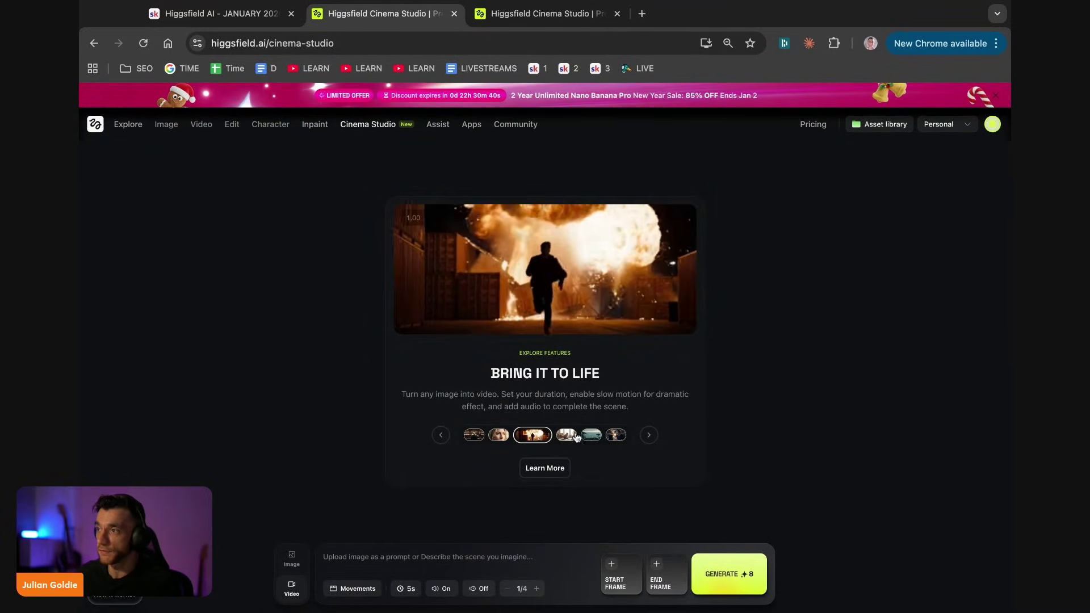
left_click(579, 436)
left_click(616, 438)
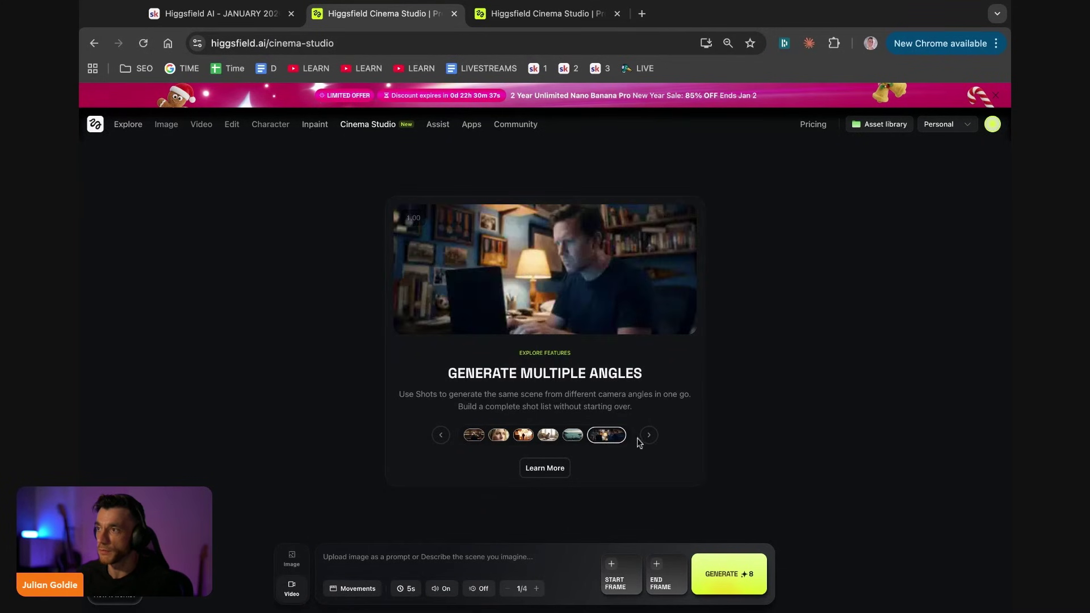
left_click(639, 440)
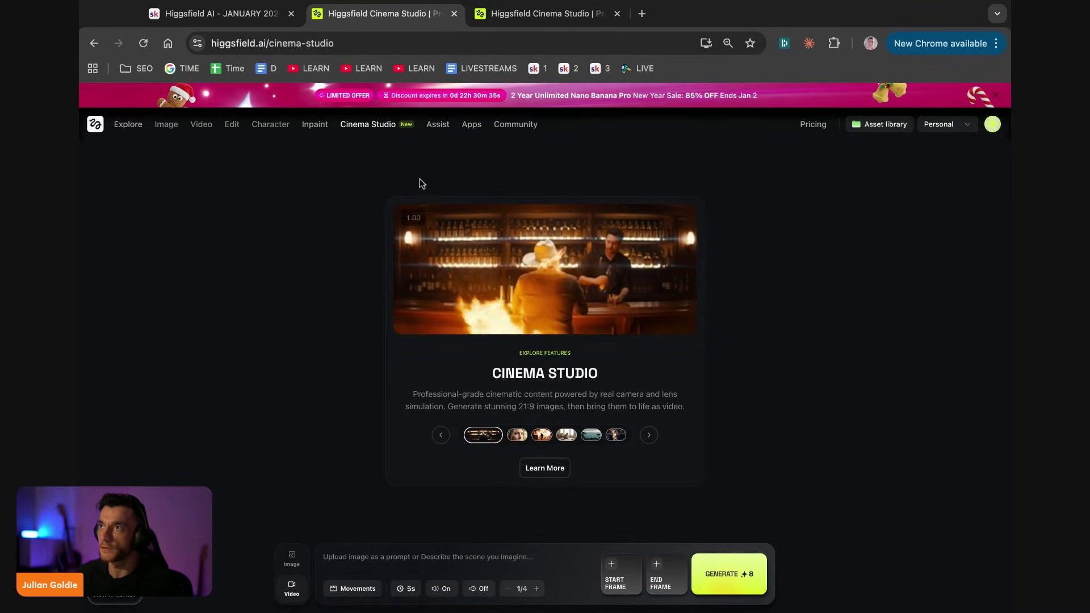
Step: Go to the Higgsfield Apps page, open the Click to Ad app in a new tab and switch to it
left_click(472, 125)
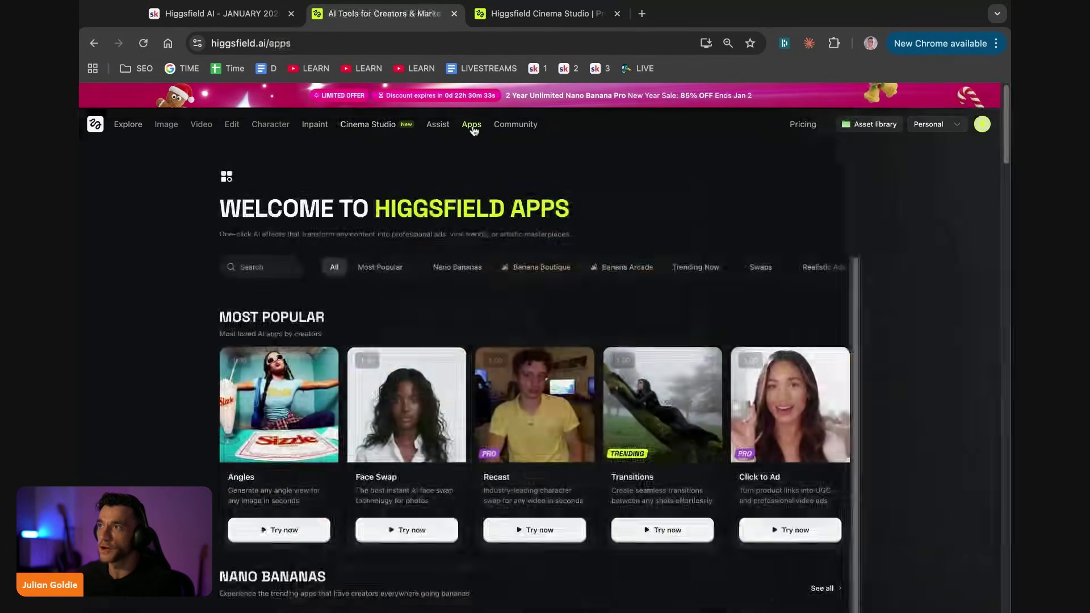
scroll(489, 279, "down", 3)
scroll(489, 279, "down", 2)
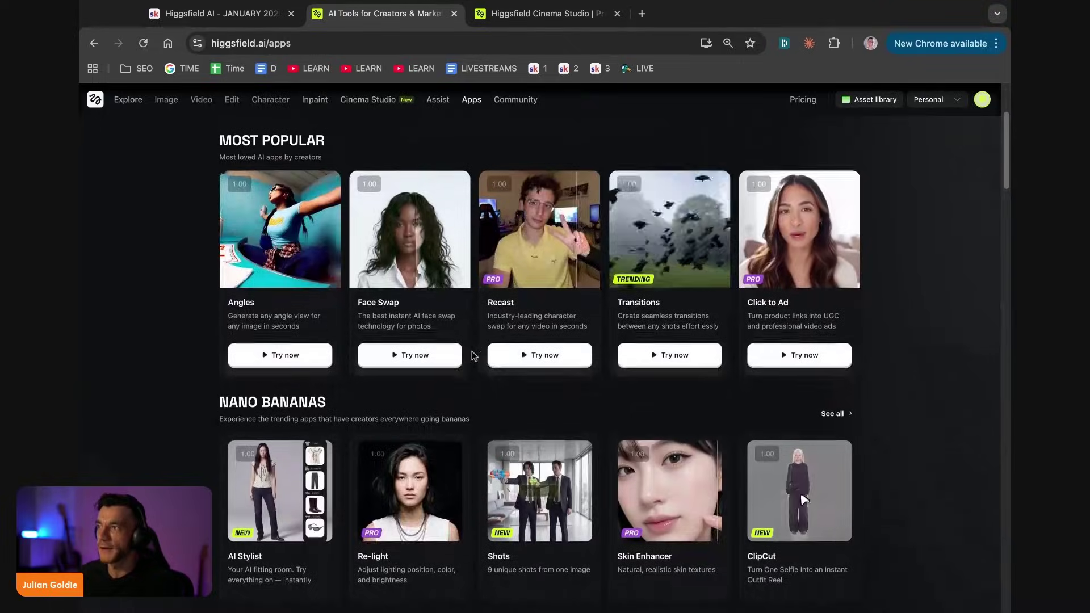
scroll(441, 390, "down", 1)
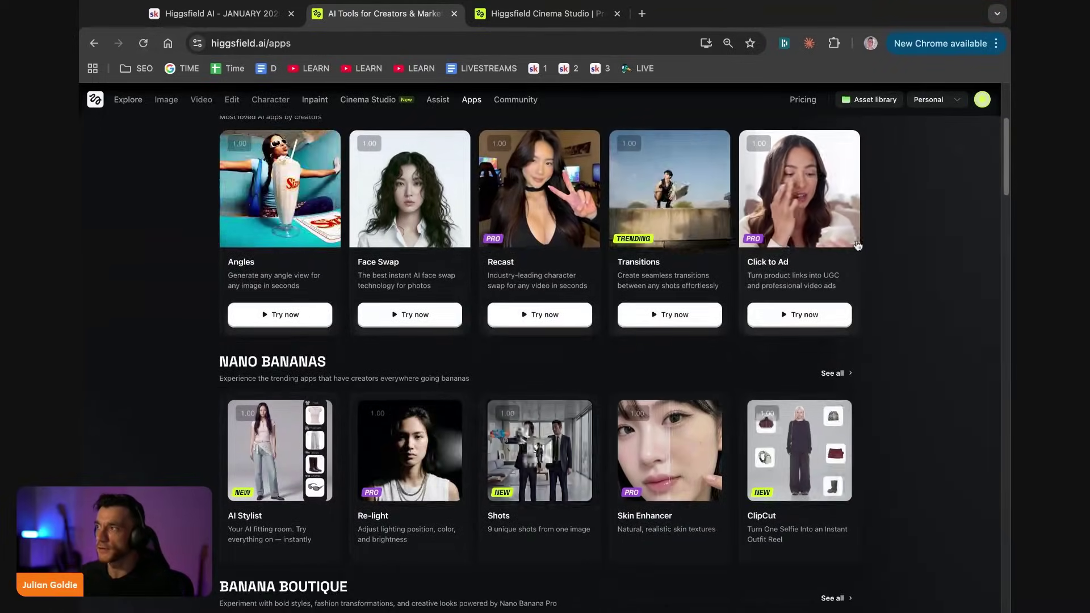
left_click(856, 247, "super")
left_click_drag(673, 23, 510, 17)
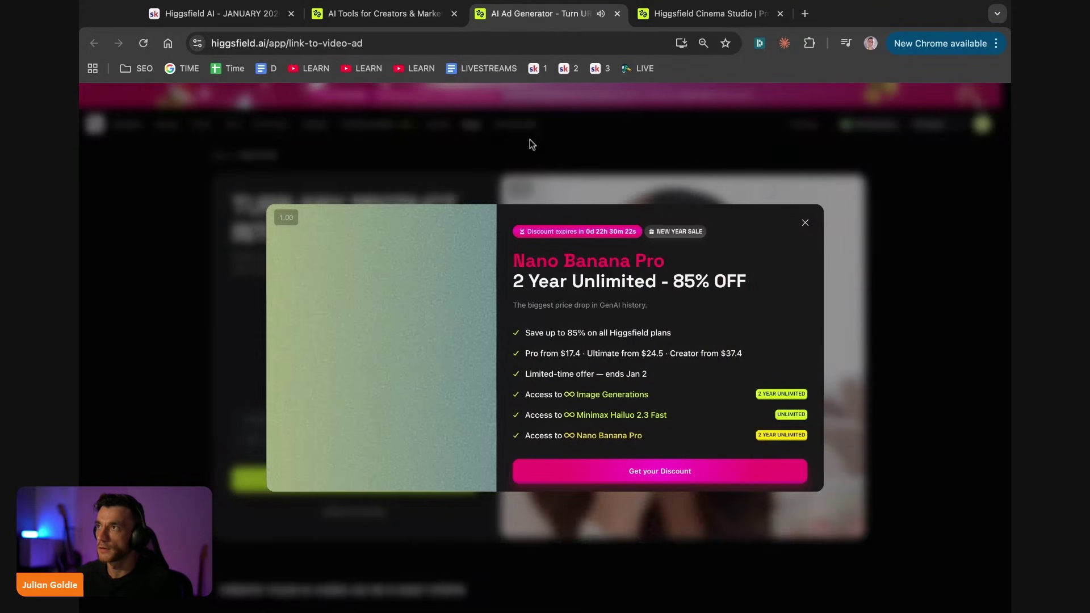
Step: Dismiss the New Year sale offer and look over the three-step overview on the Click to Ad page
left_click(804, 222)
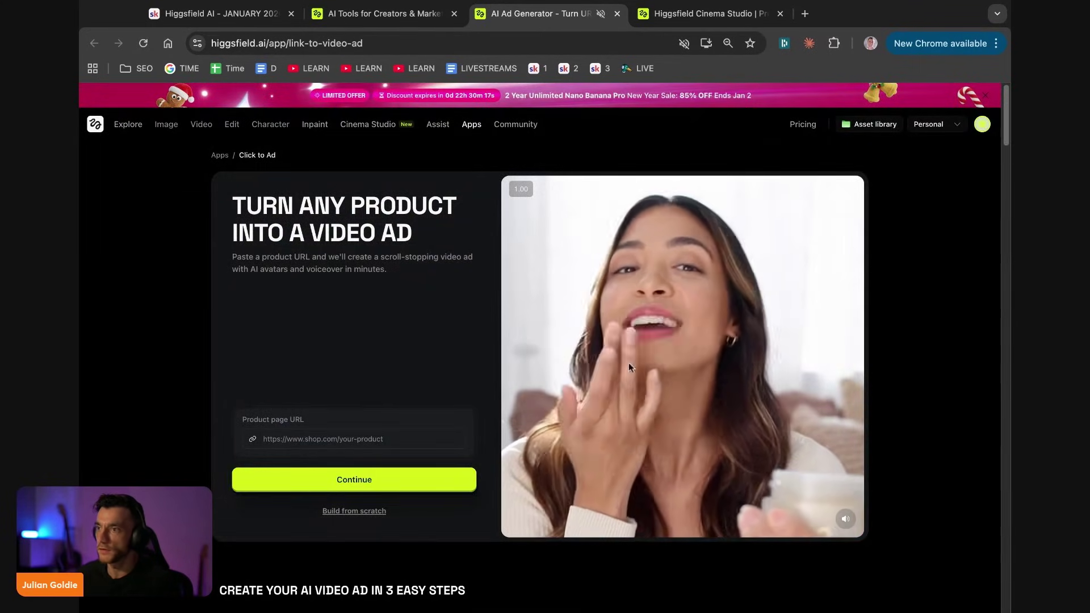
scroll(401, 507, "down", 5)
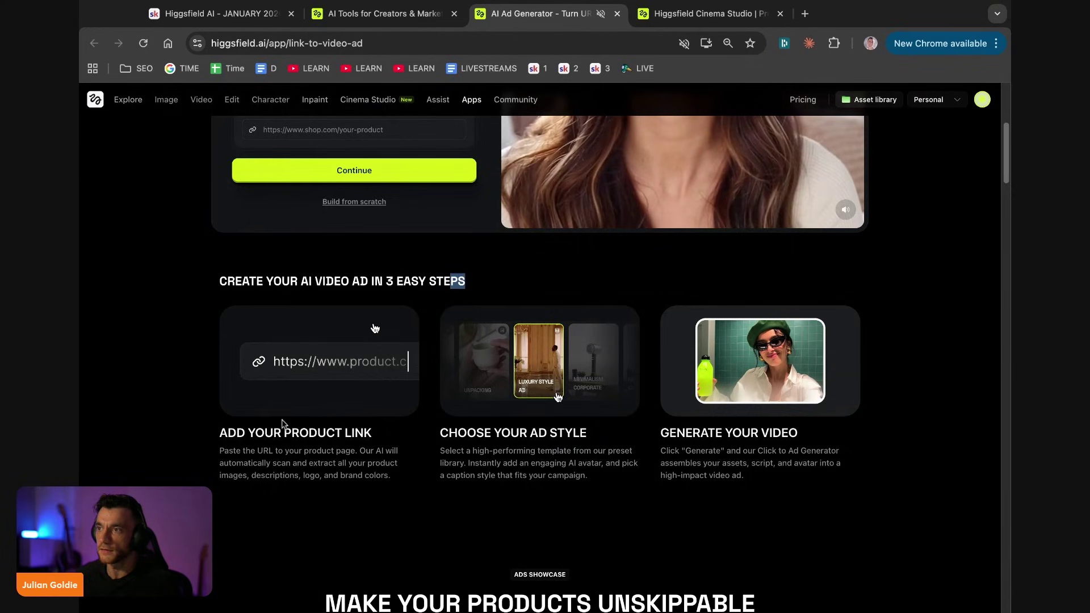
scroll(375, 328, "up", 5)
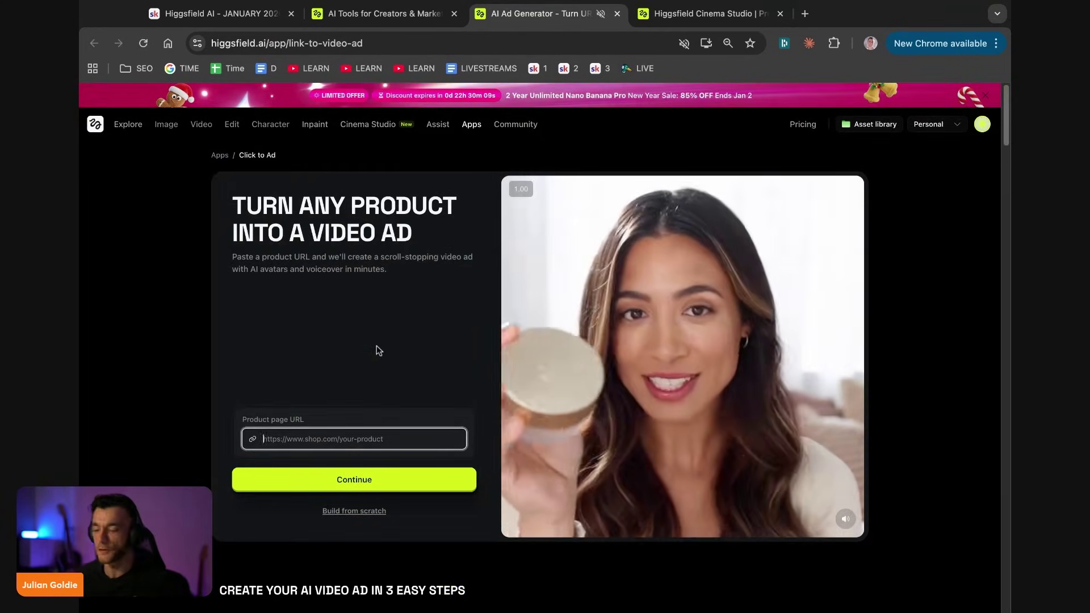
Step: Open the AI Profit Boardroom About page in a new tab, copy its address and hide the bookmarks bar
key("super+t")
type("ai p")
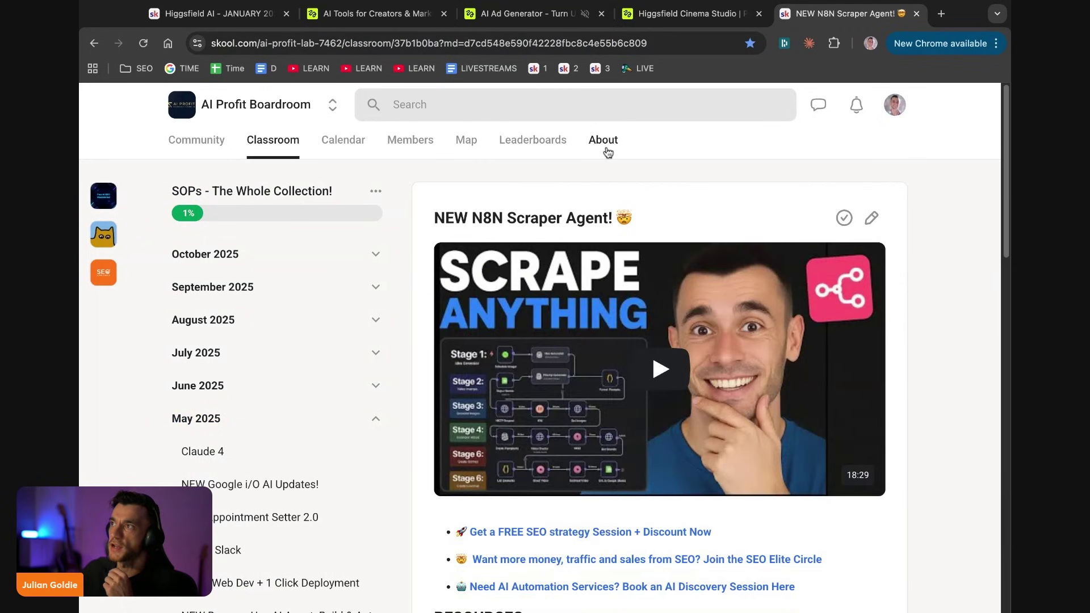
left_click(605, 142)
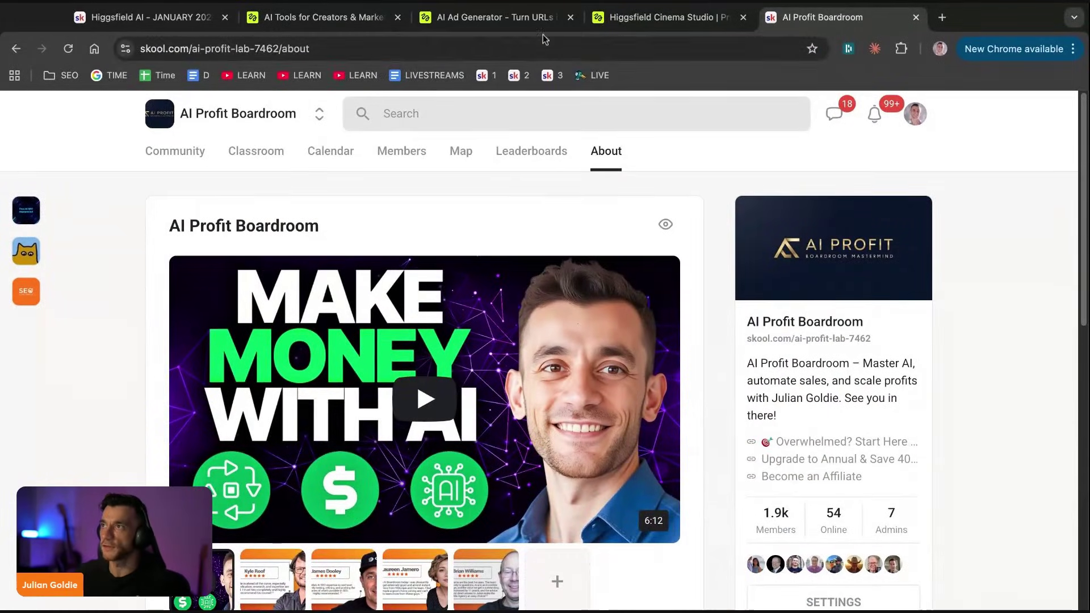
left_click(548, 53)
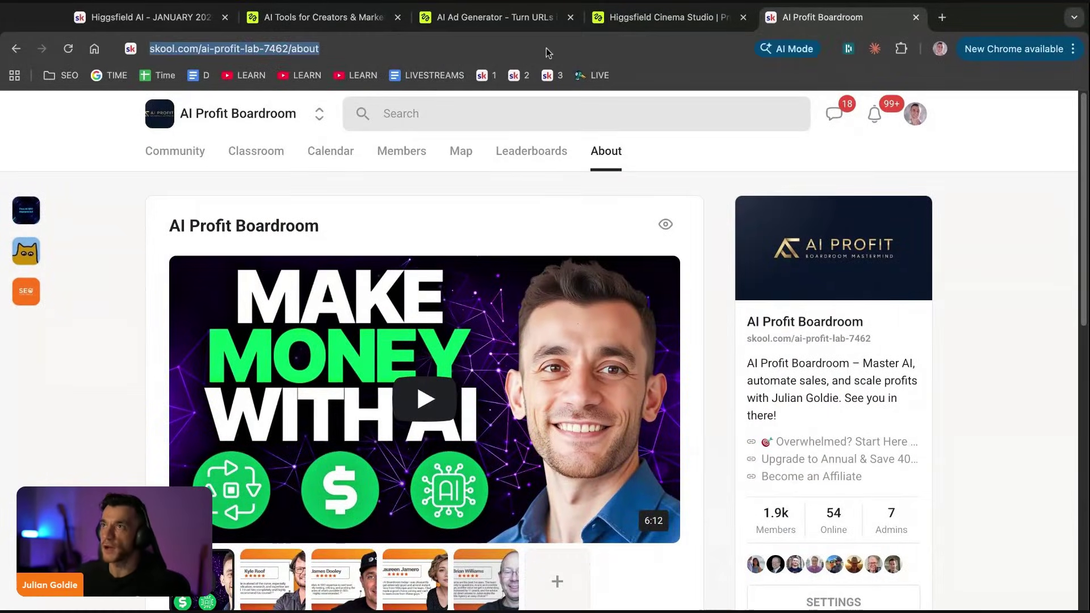
key("super+shift+b")
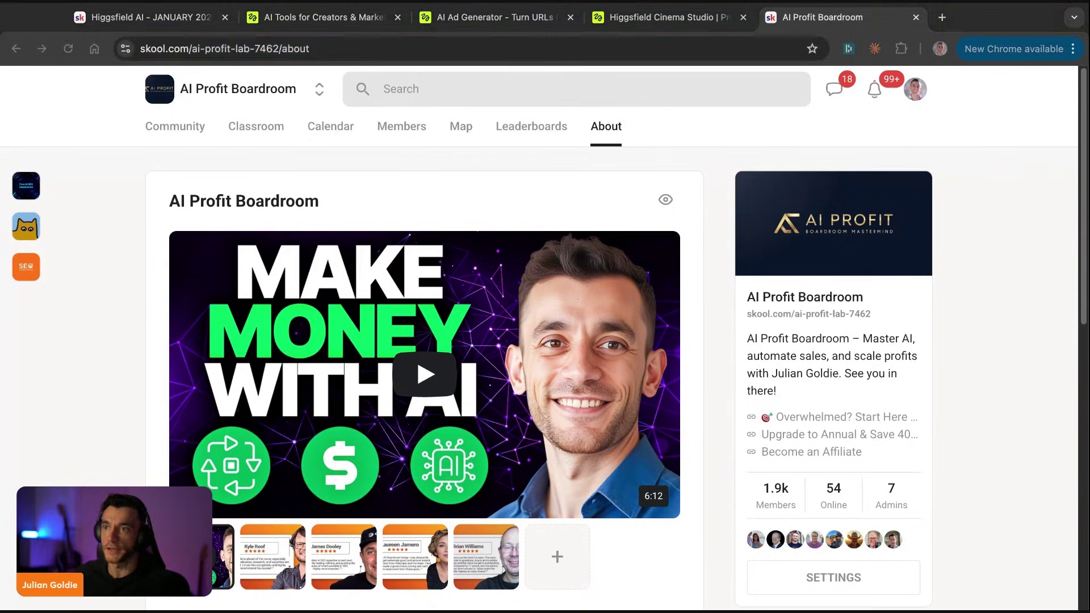
left_click(639, 20)
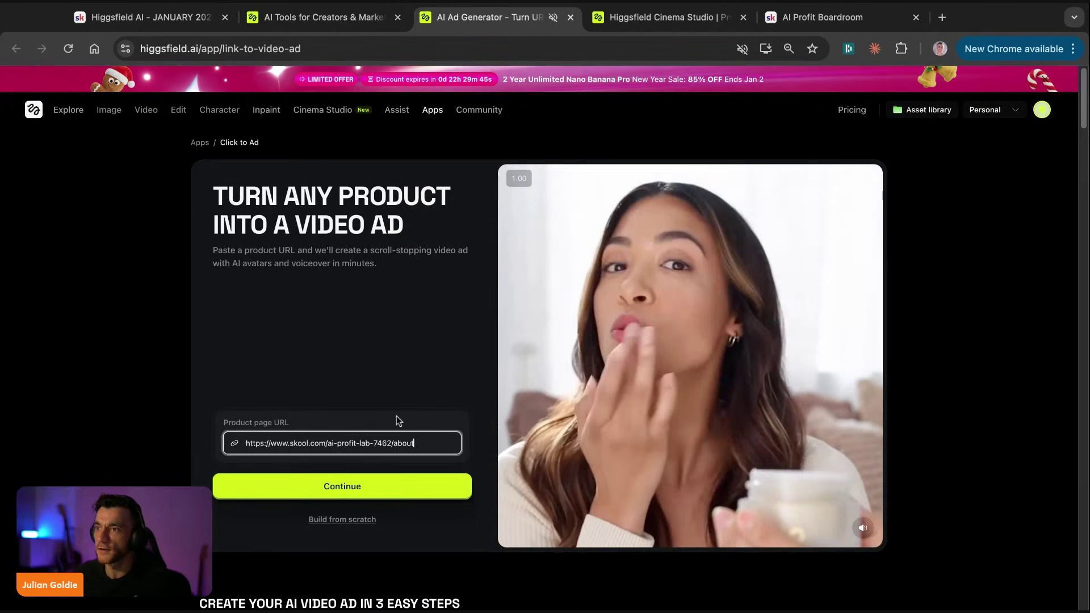
triple_click(327, 442)
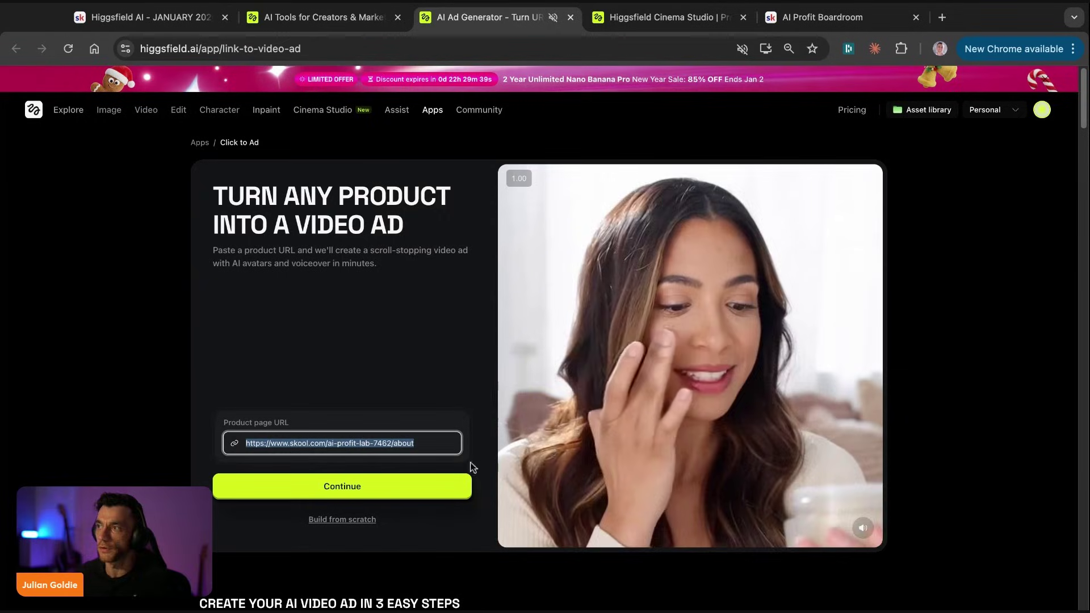
left_click(397, 494)
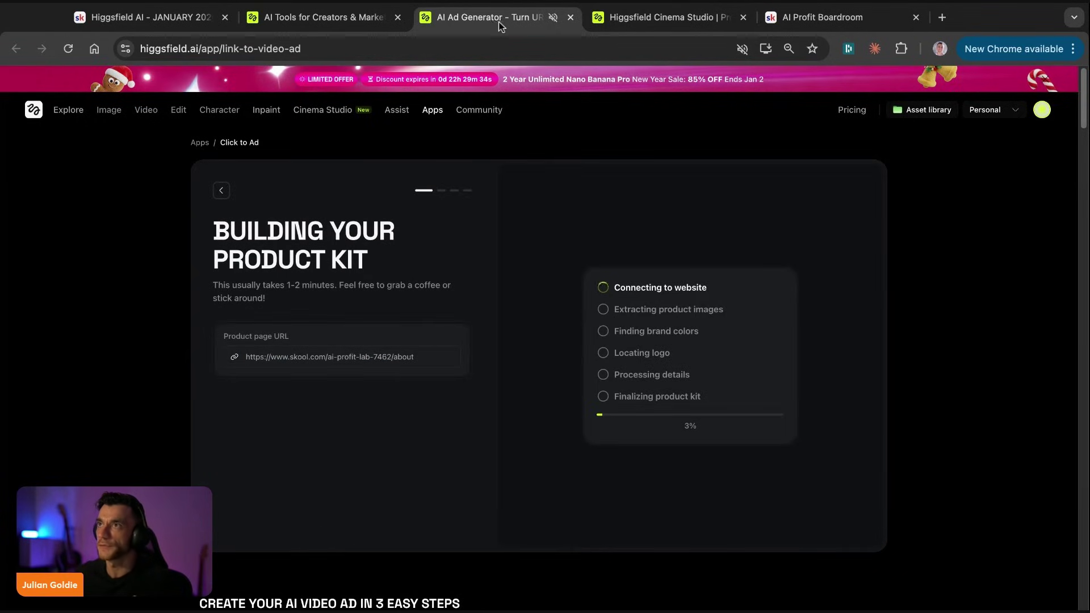
Step: Make the ad generator the first tab, close the old Apps and AI Profit Boardroom tabs, and open Apps from Cinema Studio
left_click_drag(499, 22, 181, 24)
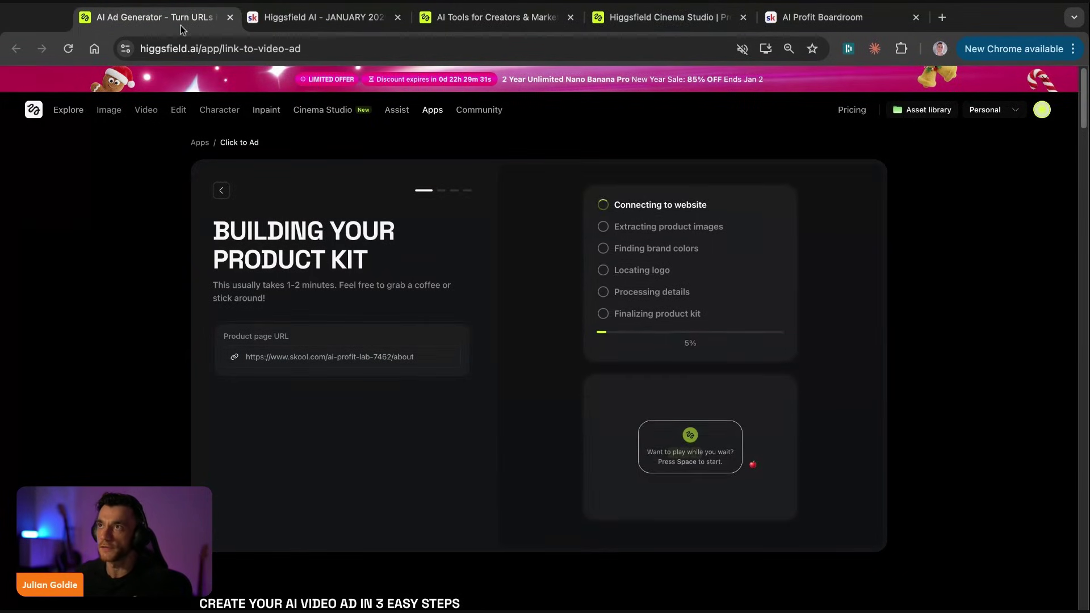
left_click(474, 25)
scroll(563, 385, "up", 3)
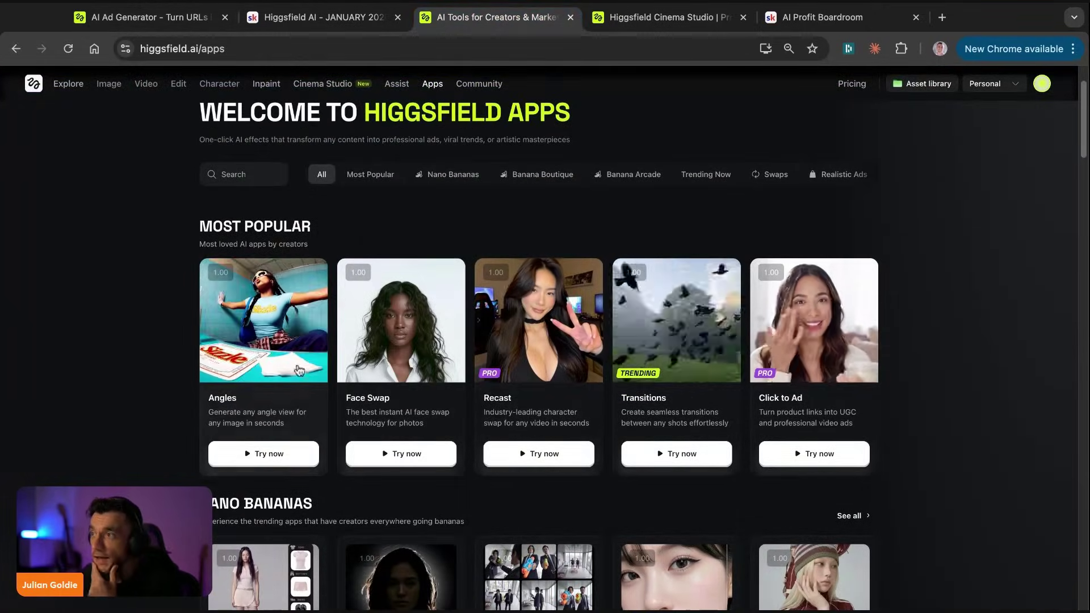
left_click(570, 17)
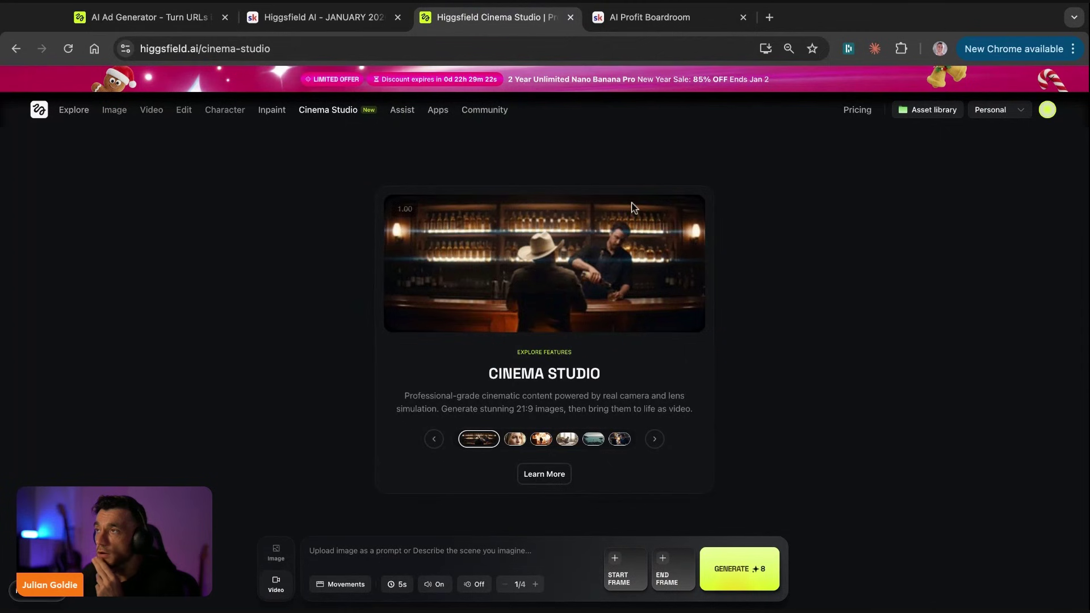
middle_click(624, 18)
left_click(438, 110)
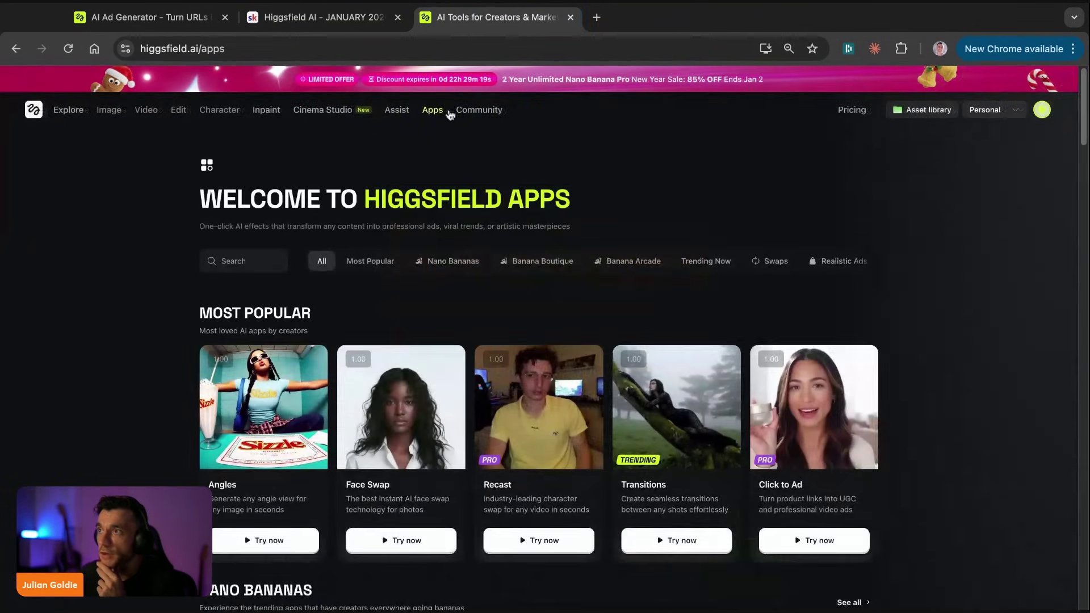
Step: Open the Billboard Ad app from the Trending Now category of Higgsfield Apps
left_click(609, 261)
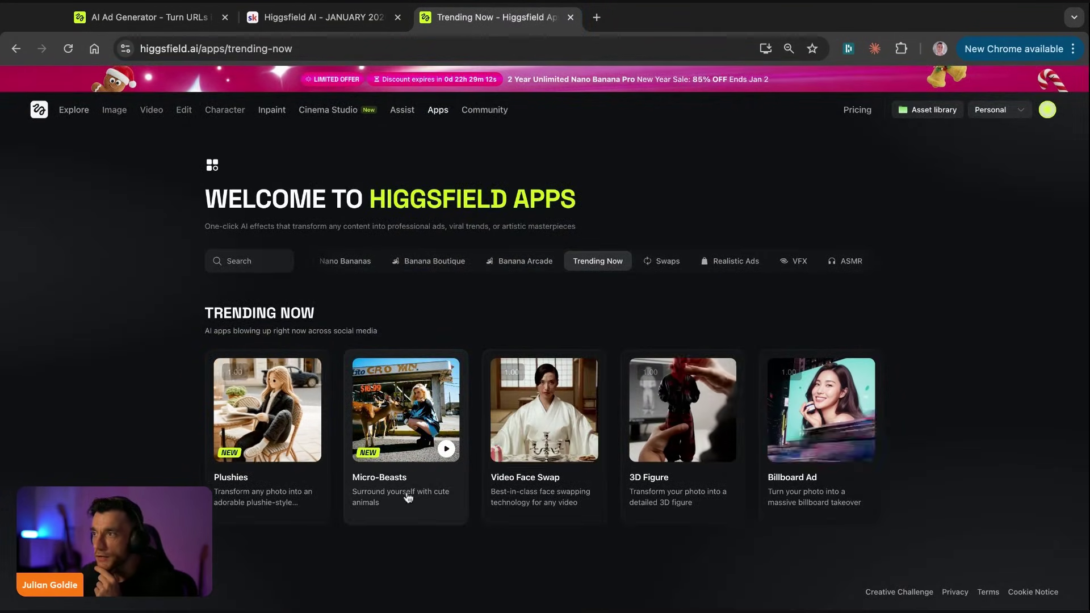
left_click(775, 428)
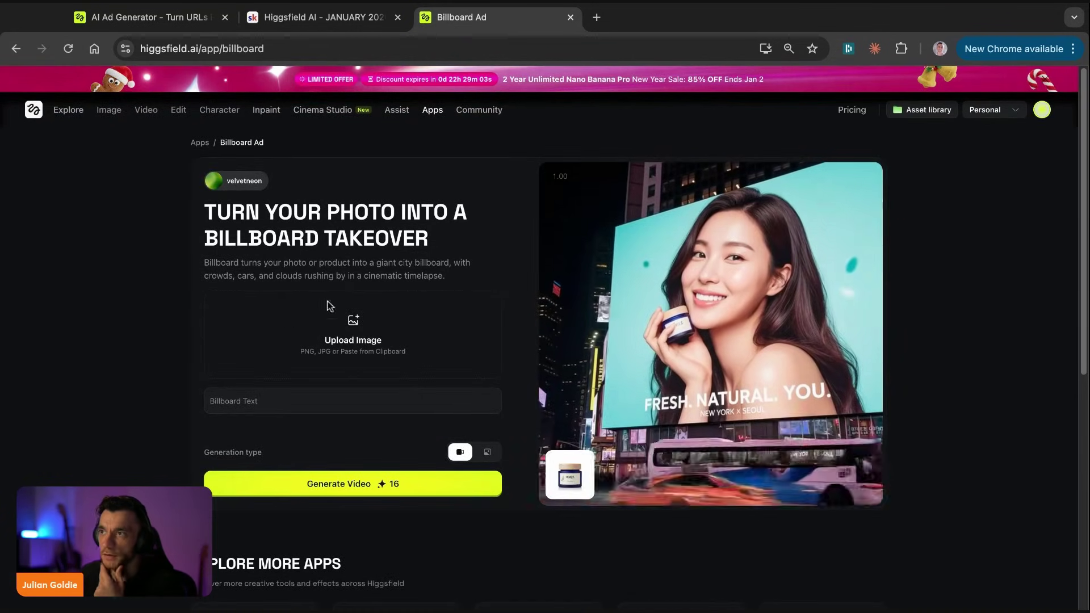
left_click(273, 390)
left_click(168, 383)
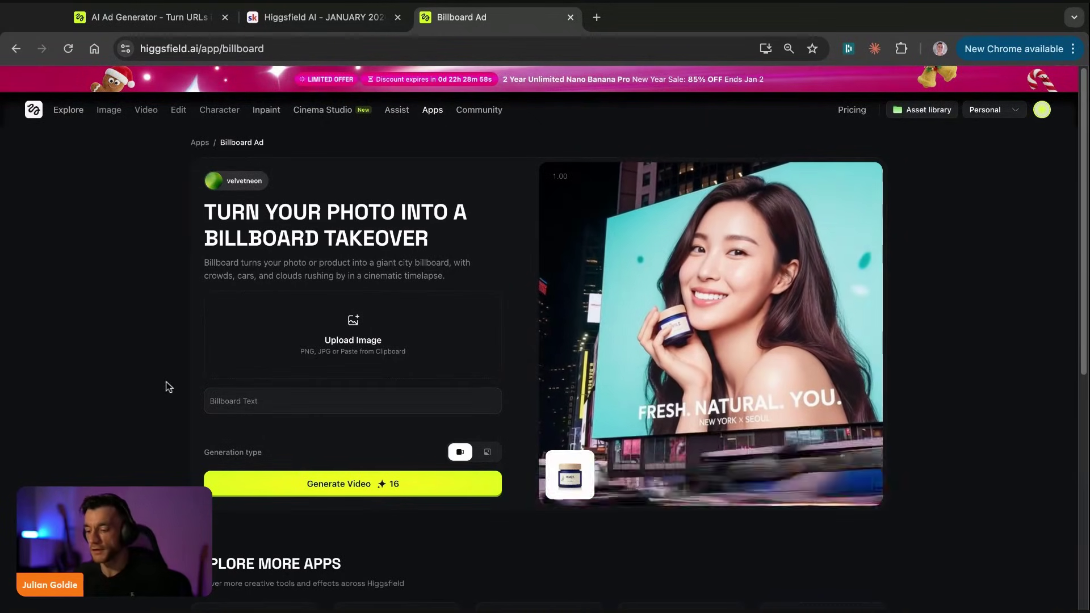
Step: Capture the Make Money with AI thumbnail from the AI Profit Boardroom About page and add it as the Billboard Ad image
key("super+t")
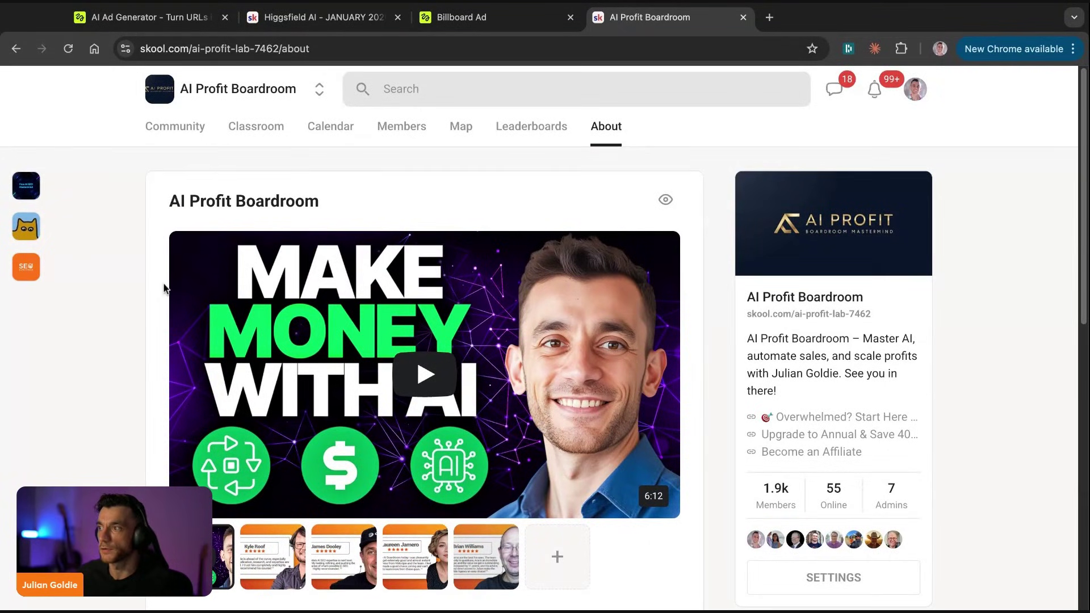
key("ctrl+shift+Tab")
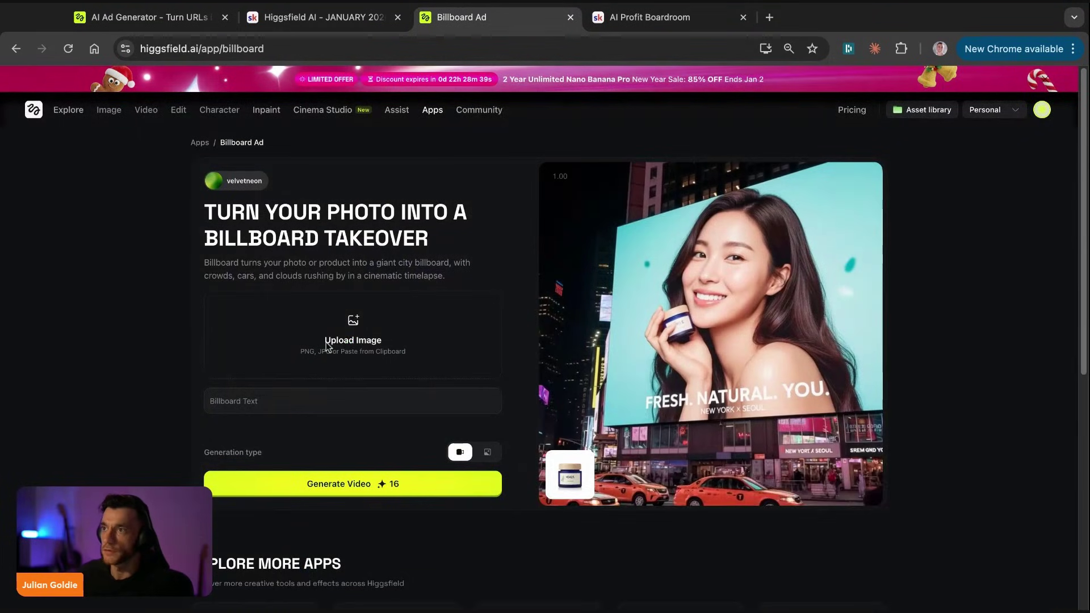
key("super+v")
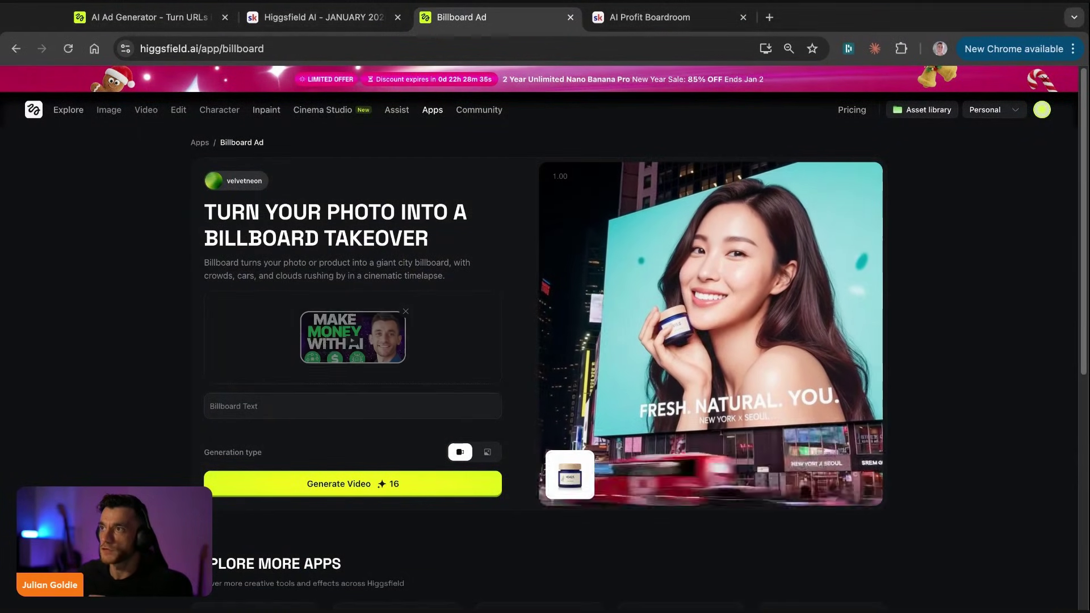
Step: Set the billboard text to "Automate ANYTHING!" and generate the billboard video
left_click(236, 410)
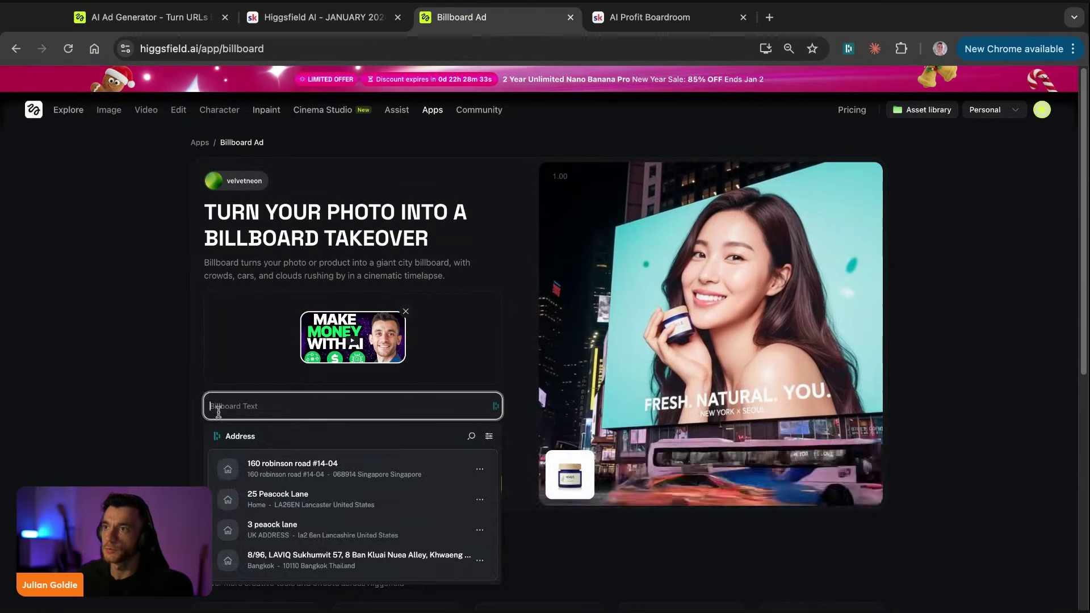
key("Escape")
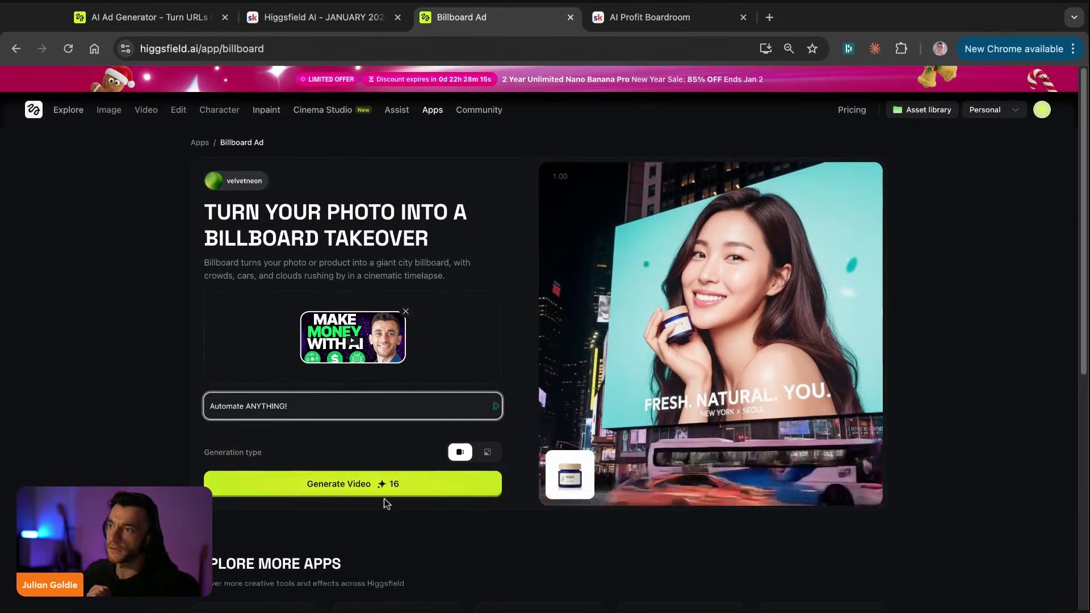
left_click(402, 494)
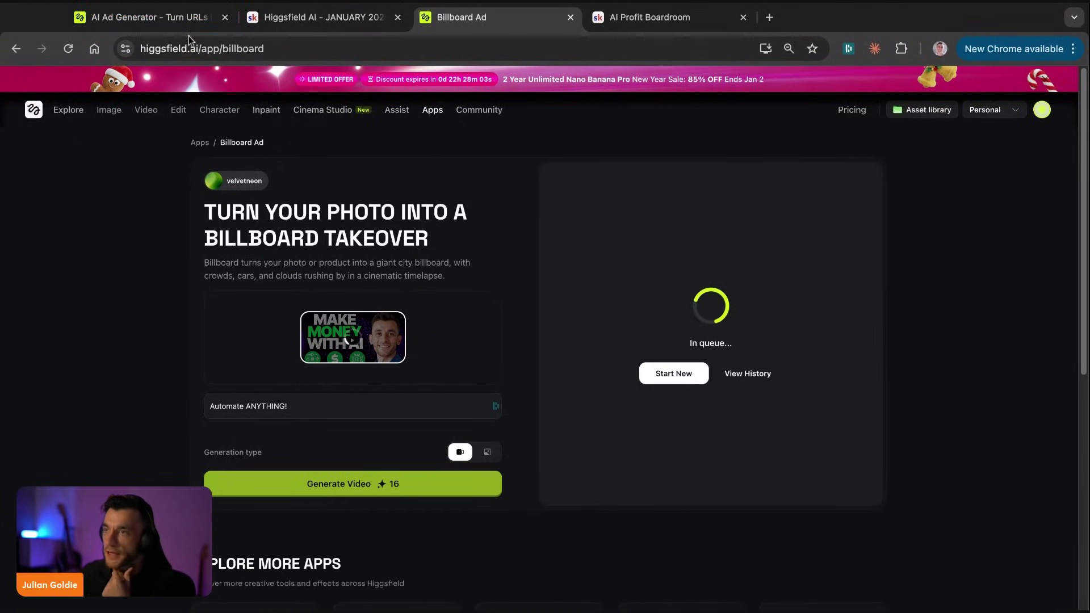
Step: Check the Click to Ad progress, place the Billboard Ad tab directly after the ad generator tab and return to Click to Ad
left_click(178, 23)
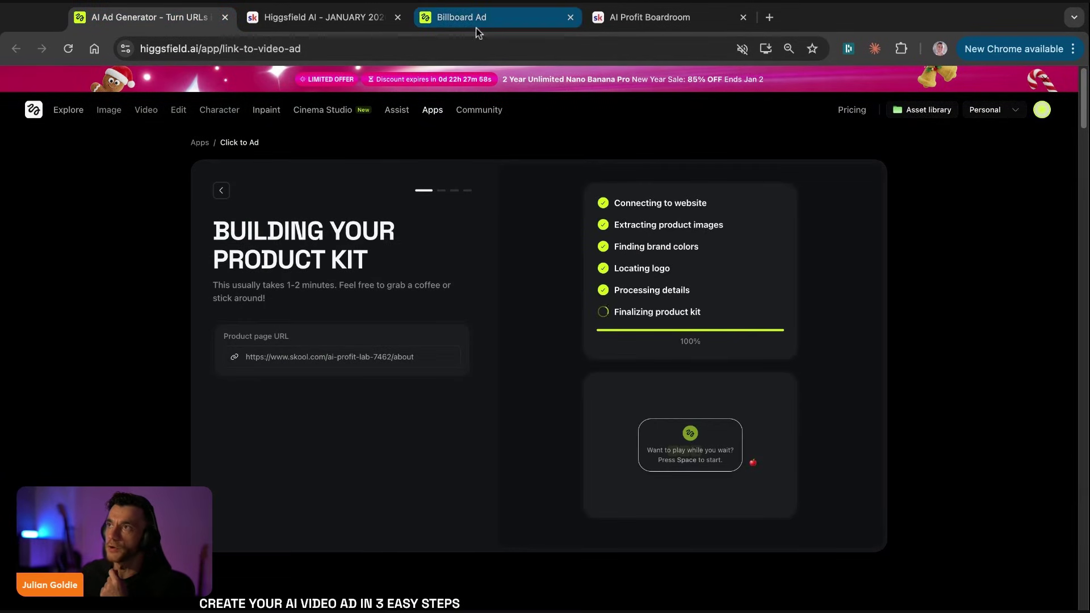
left_click(479, 26)
left_click_drag(481, 24, 341, 23)
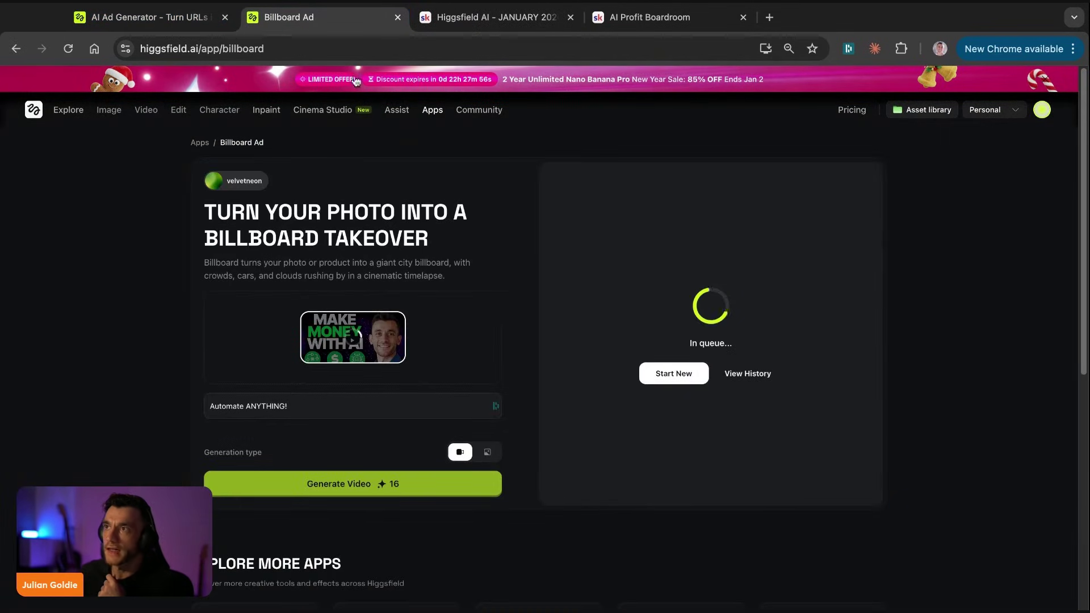
left_click(169, 16)
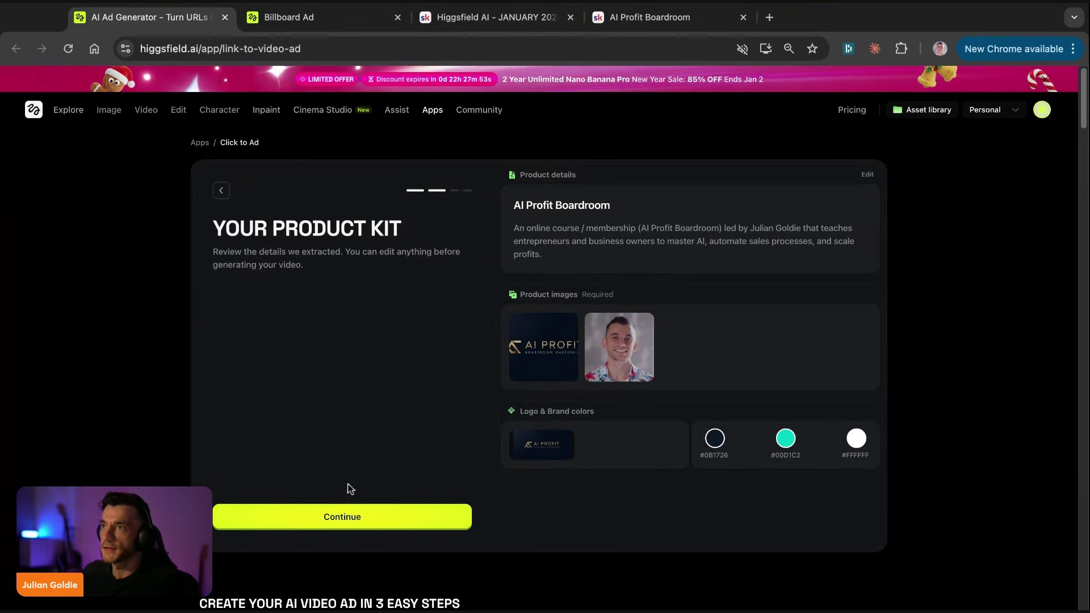
Step: Review the extracted product details, images and brand colors in the product kit, and continue to the ad styles
mouse_move(550, 349)
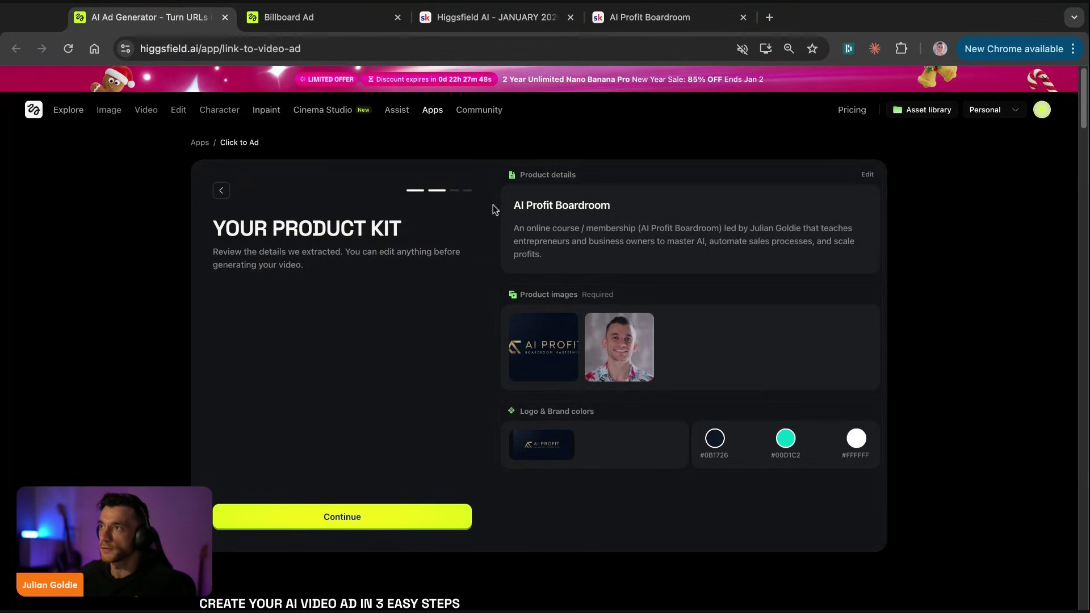
left_click_drag(525, 205, 563, 227)
left_click(389, 281)
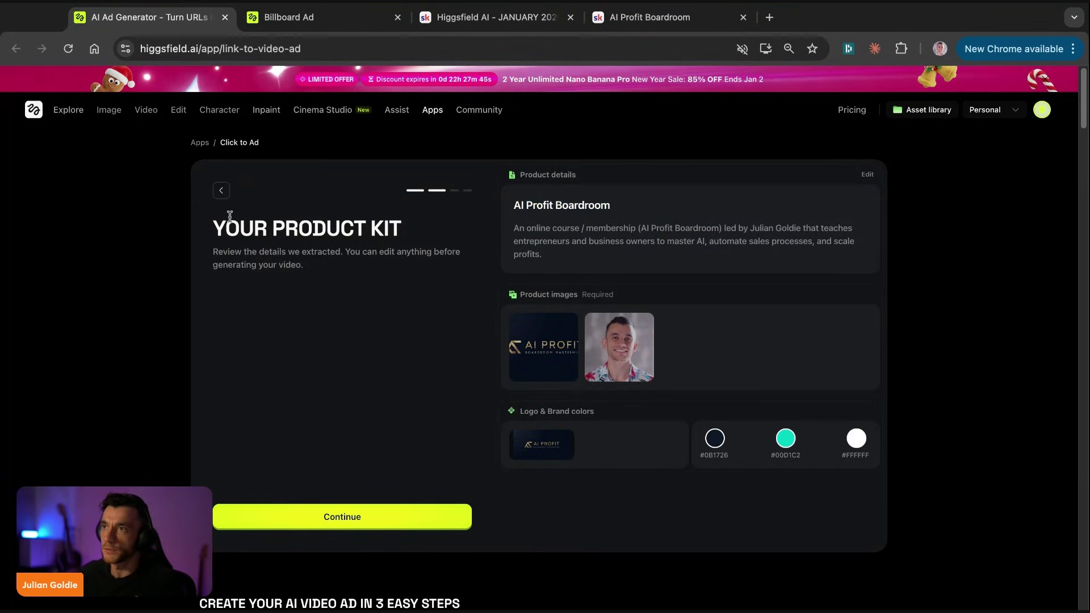
left_click_drag(201, 217, 357, 284)
left_click(357, 285)
left_click(358, 514)
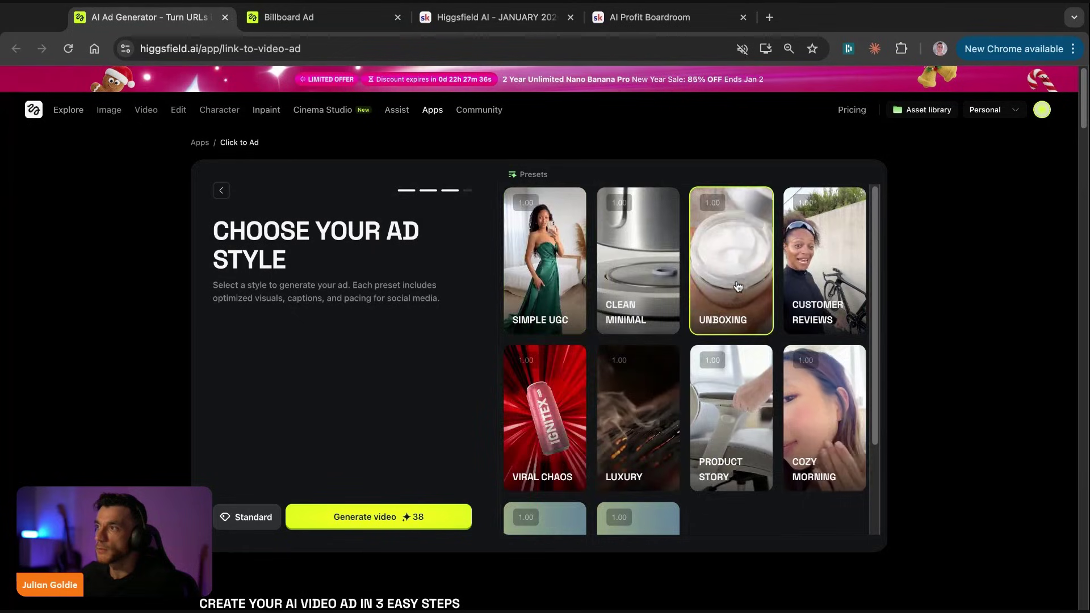
Step: Compare the ad style presets, choose Simple UGC and generate the video at Standard quality
left_click(545, 420)
left_click(670, 432)
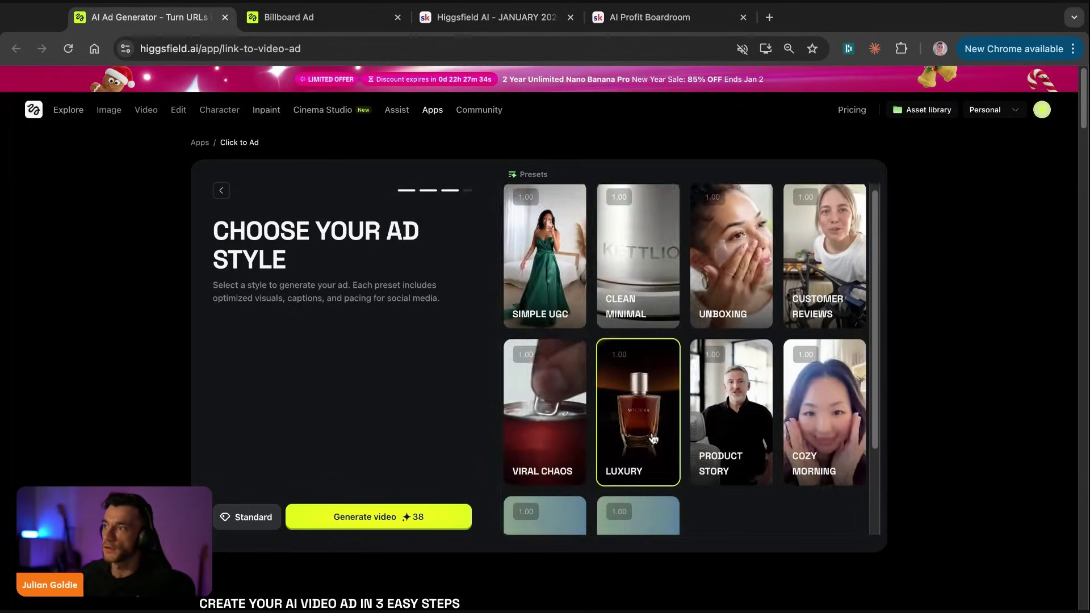
scroll(681, 432, "down", 2)
scroll(568, 295, "up", 2)
left_click(563, 272)
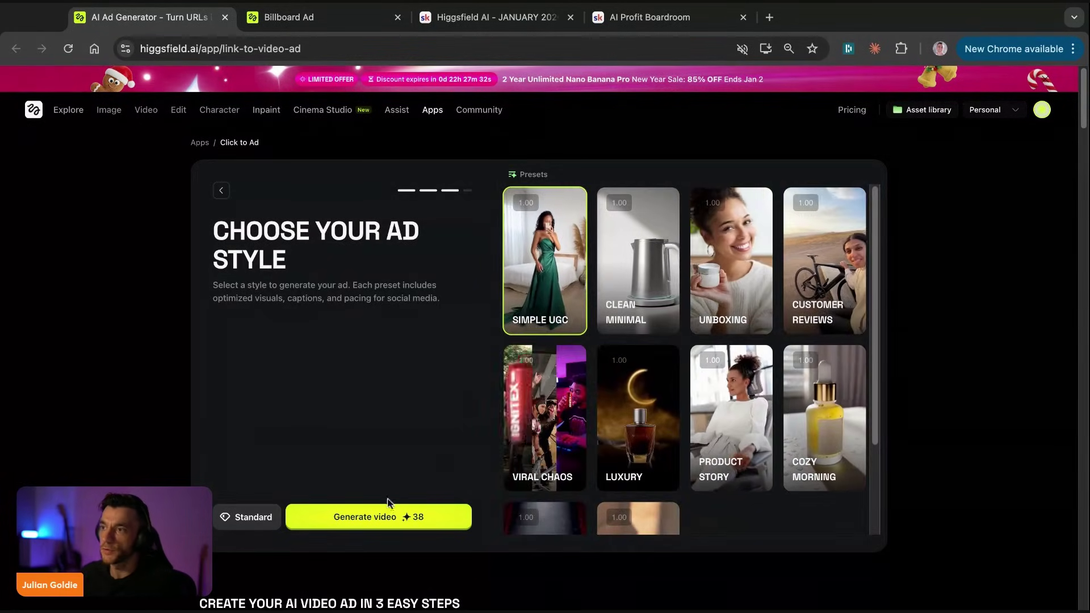
left_click(383, 518)
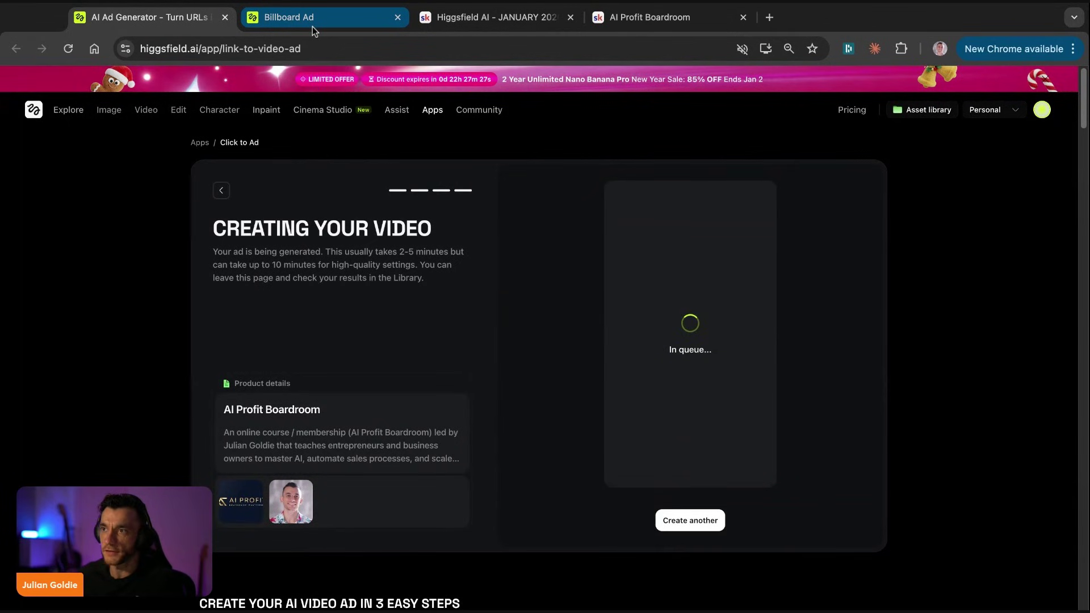
Step: Check the billboard video's progress, open Cinema Studio in a new tab and switch to it
left_click(313, 26)
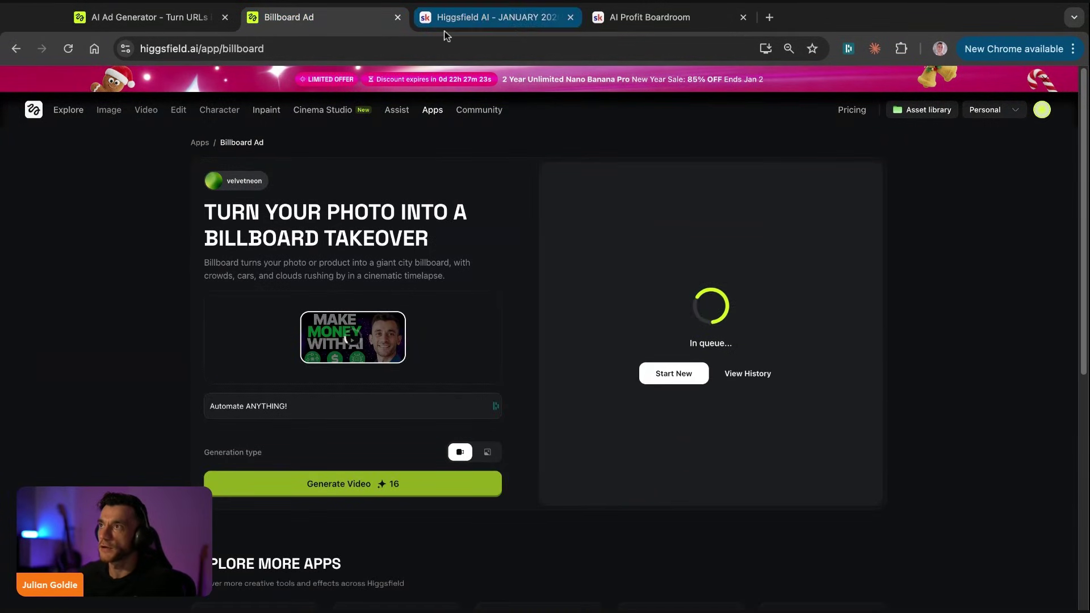
left_click(329, 113, "super")
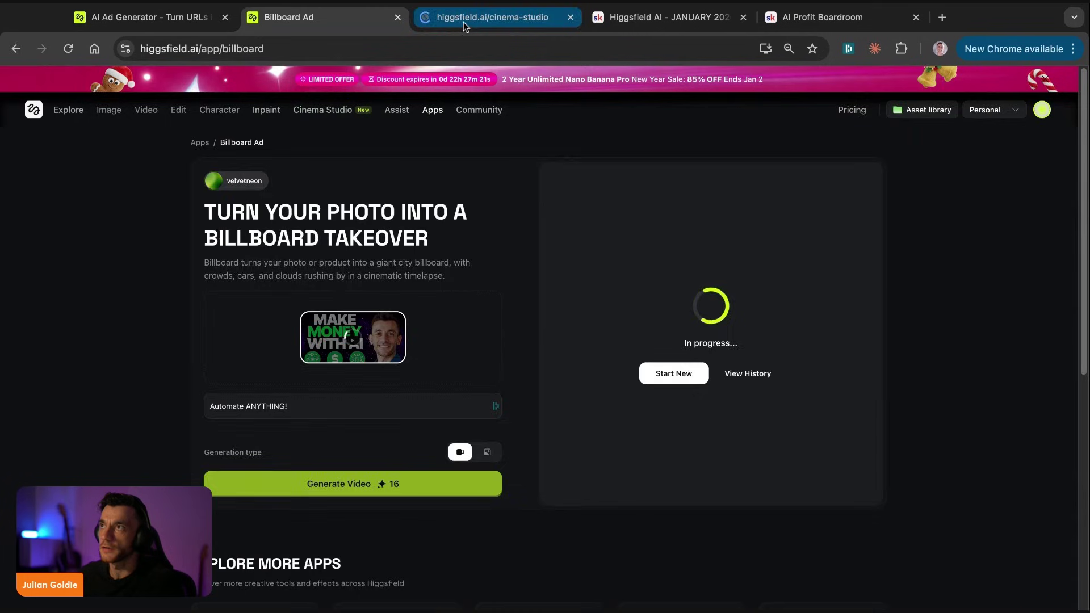
left_click(463, 22)
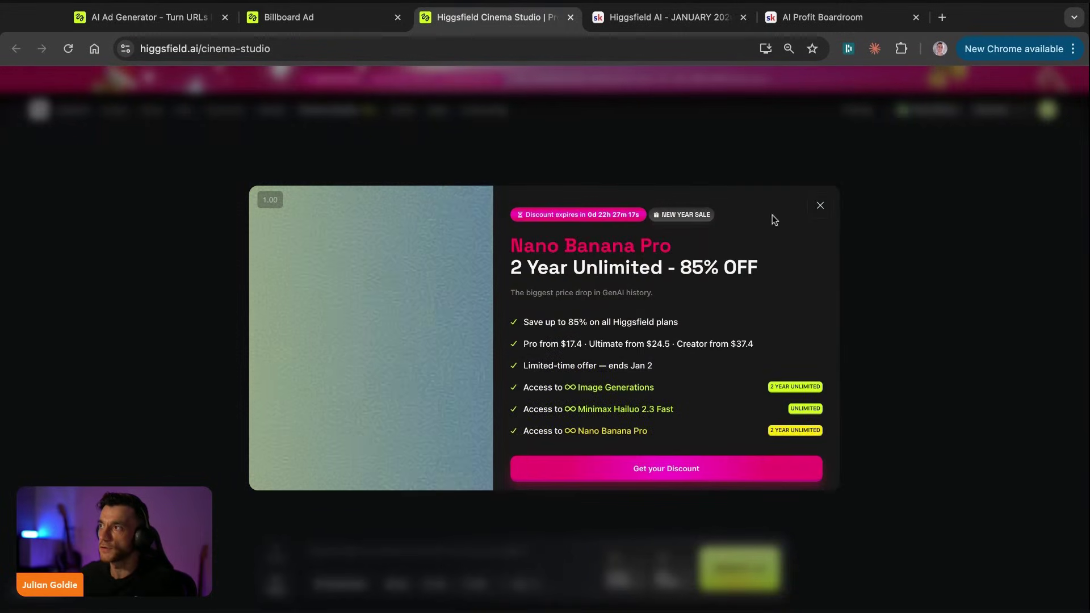
Step: Dismiss the discount offer and look over Cinema Studio's duration options, camera movement presets and the list of video features
left_click(820, 205)
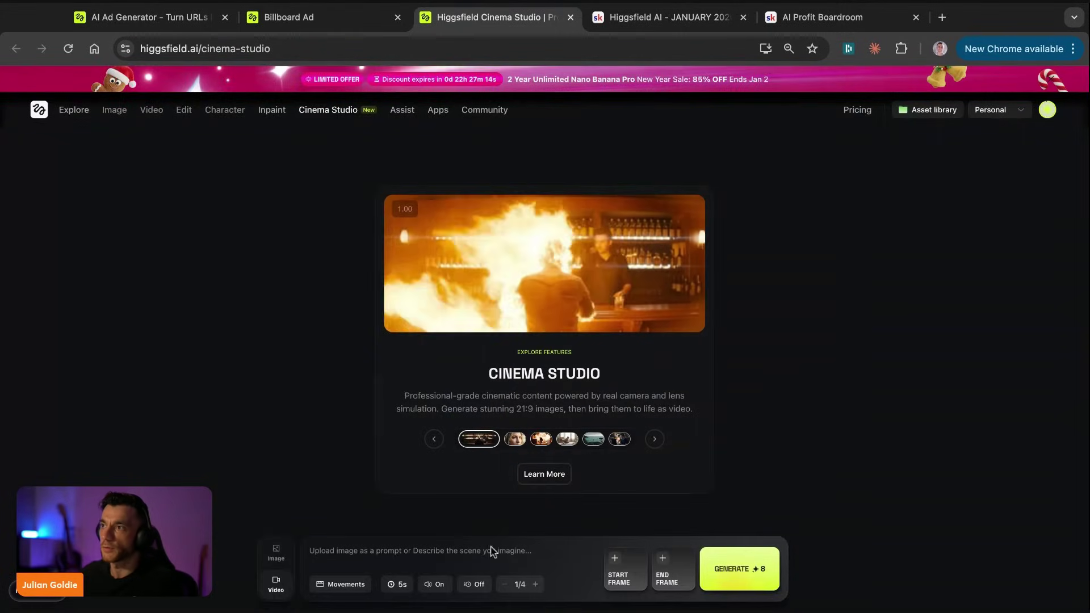
triple_click(486, 373)
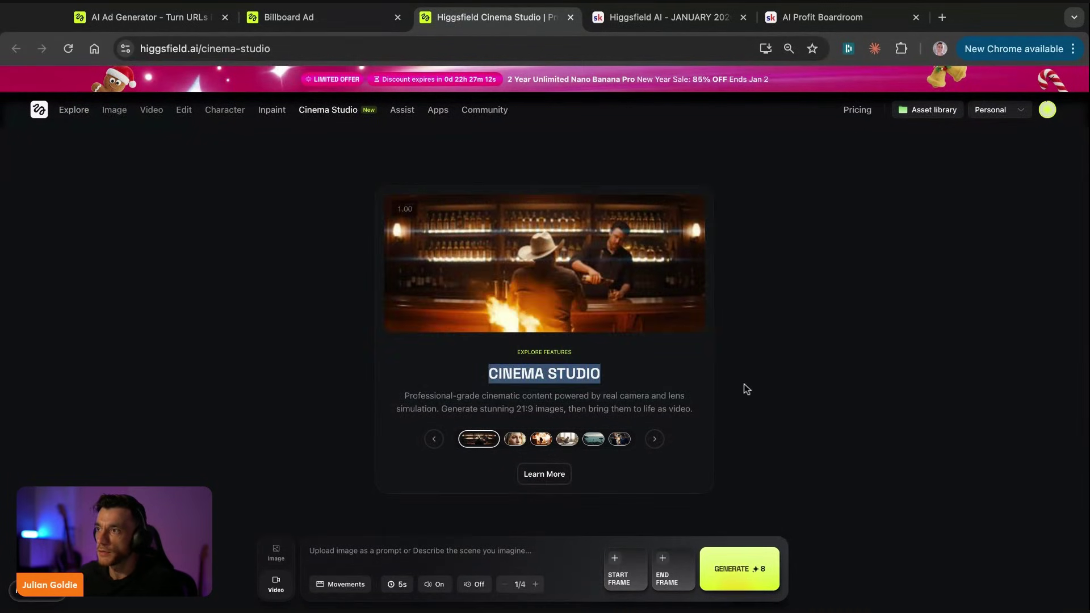
left_click(399, 586)
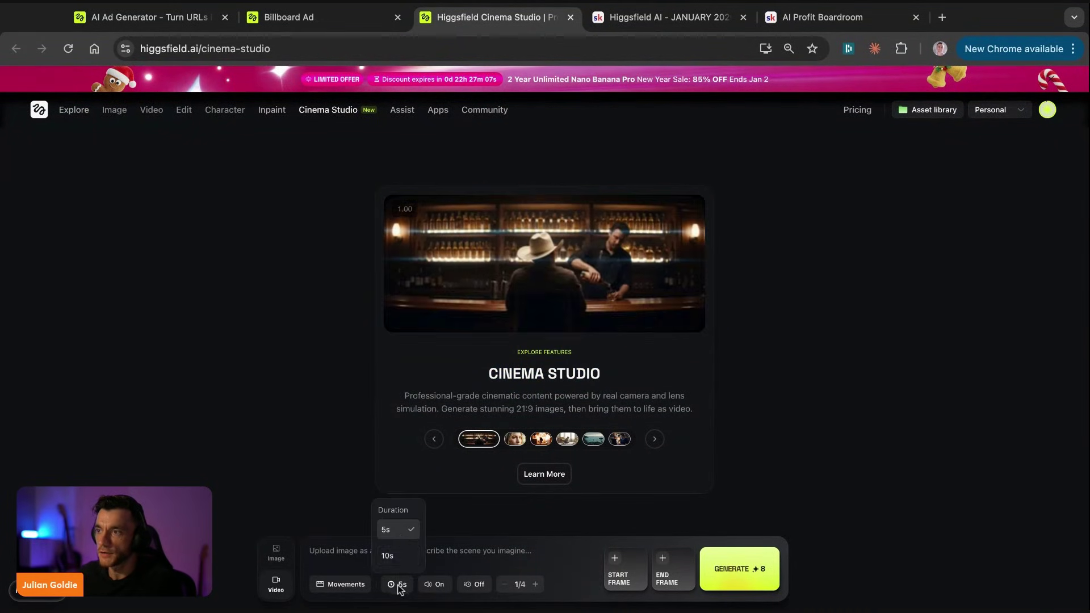
left_click(342, 584)
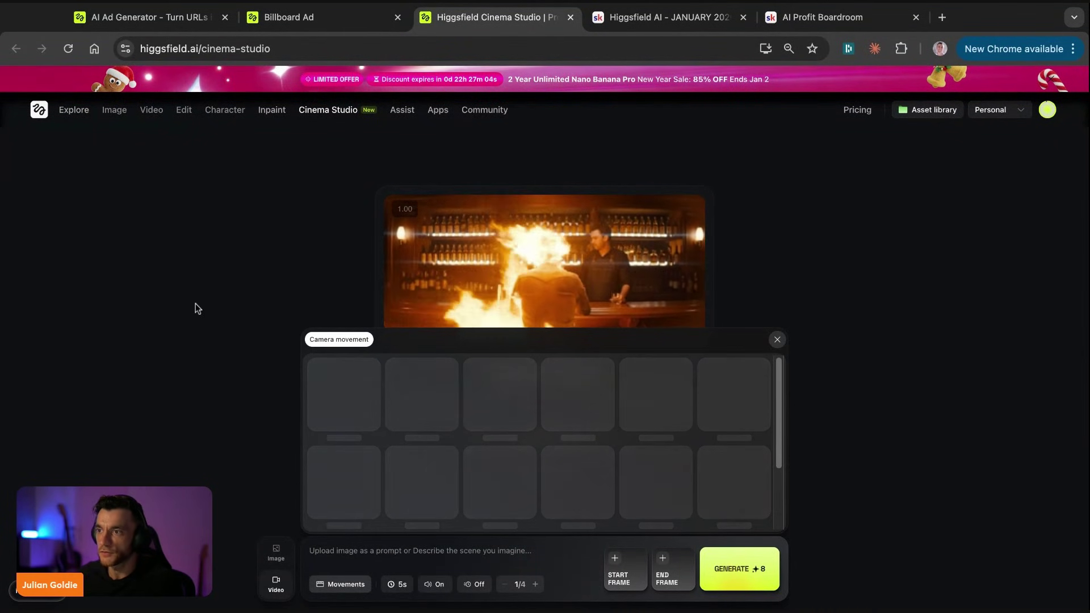
mouse_move(151, 110)
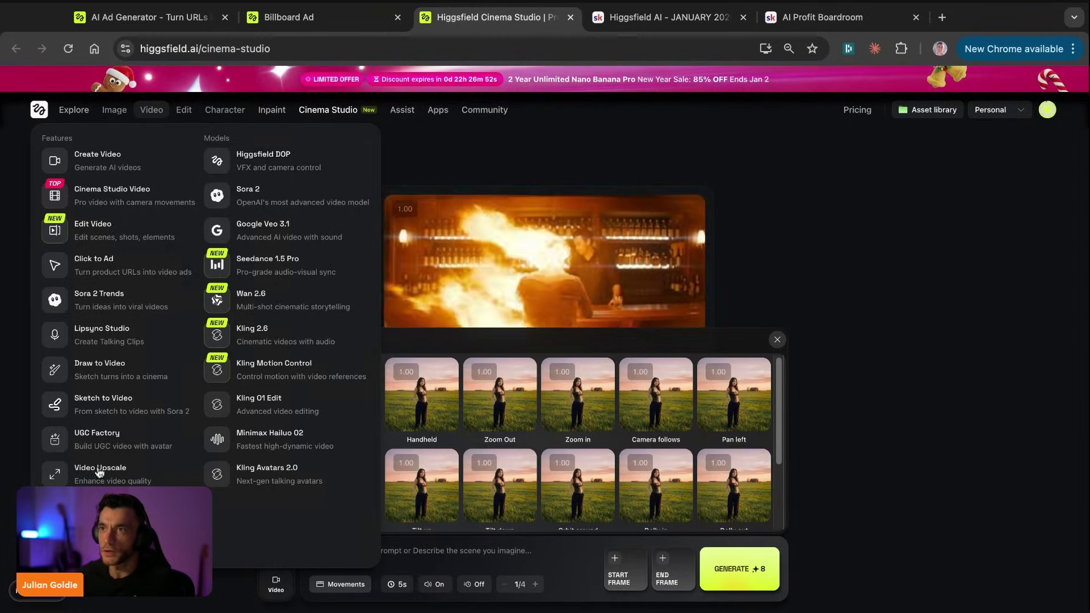
left_click(777, 341)
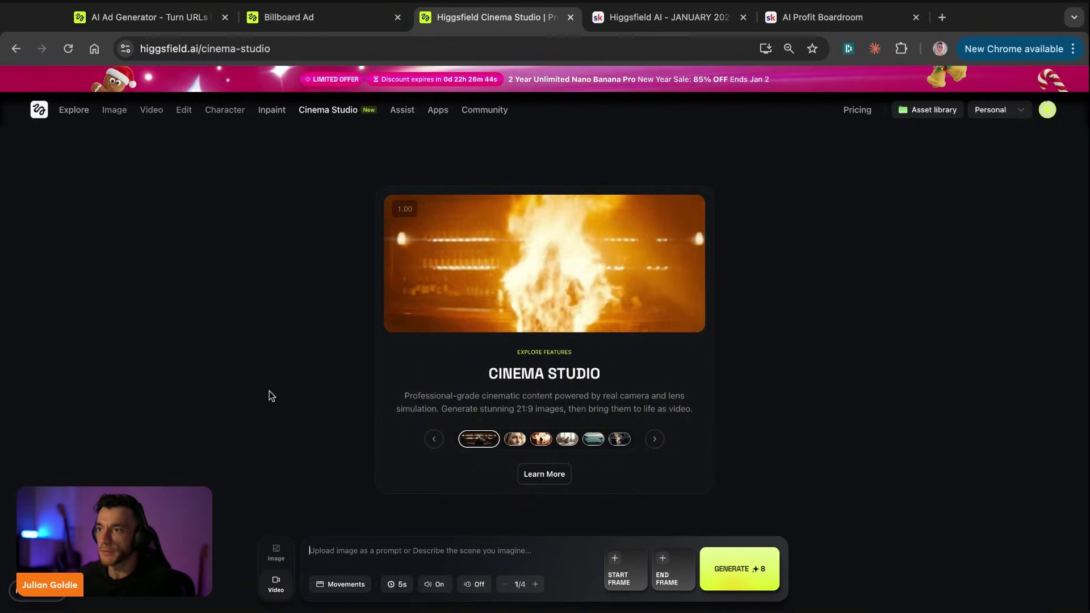
Step: Open Claude and the agency website's About page in new tabs, and attach the portrait photo to a new Claude chat
key("ctrl+t")
type("claude.ai")
key("Return")
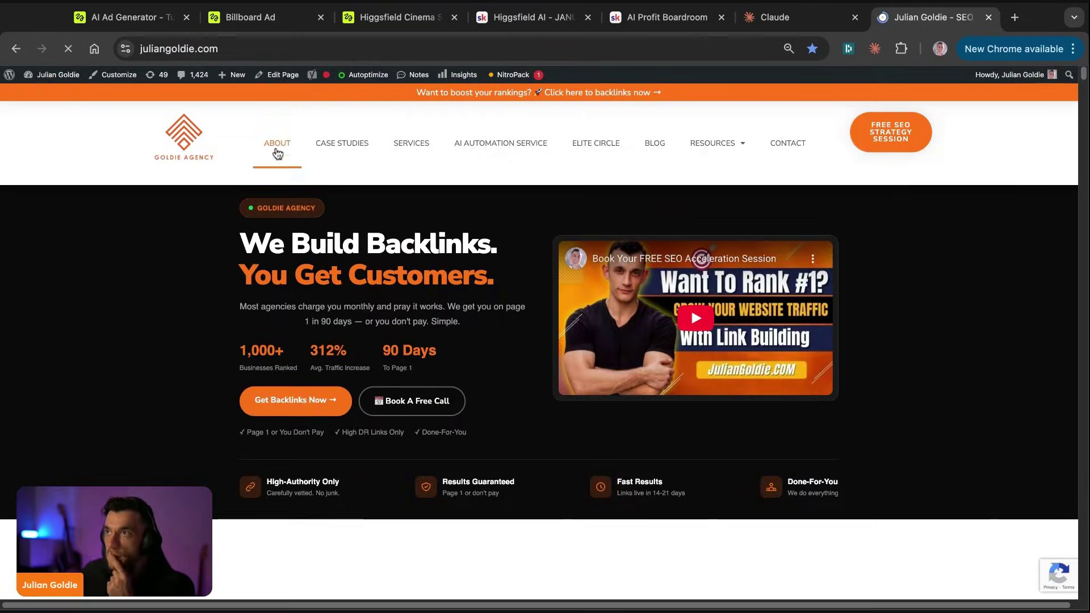
left_click(275, 150)
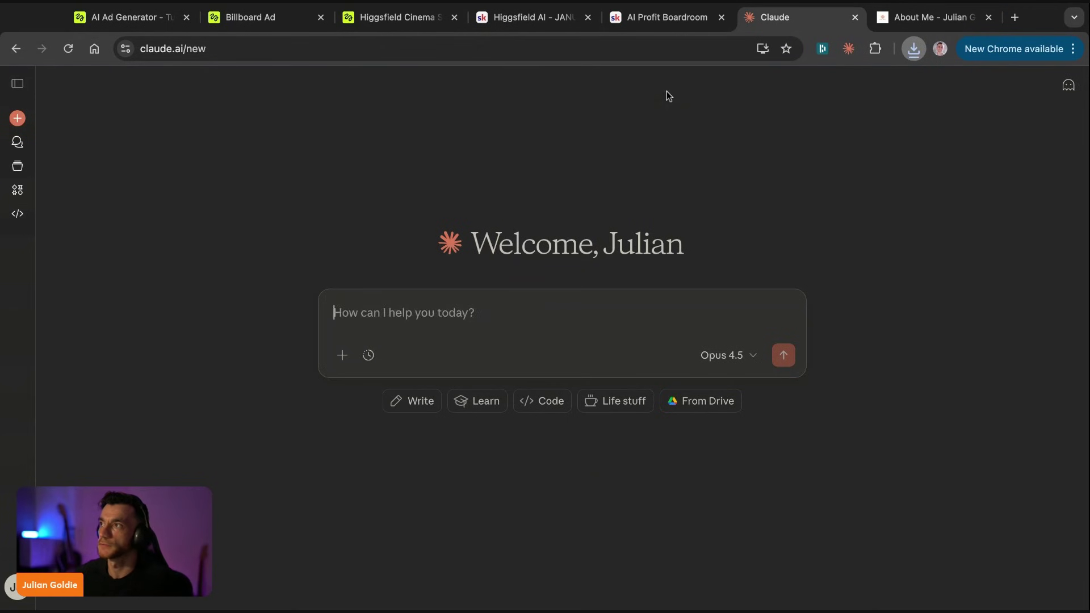
left_click_drag(666, 91, 364, 341)
Step: Write a request for a short, simple, visually amazing action movie prompt for "higsfield" of about 5 seconds, using the attached image
type("Come up with an action movie prompt for higsfield that uses the image of me at")
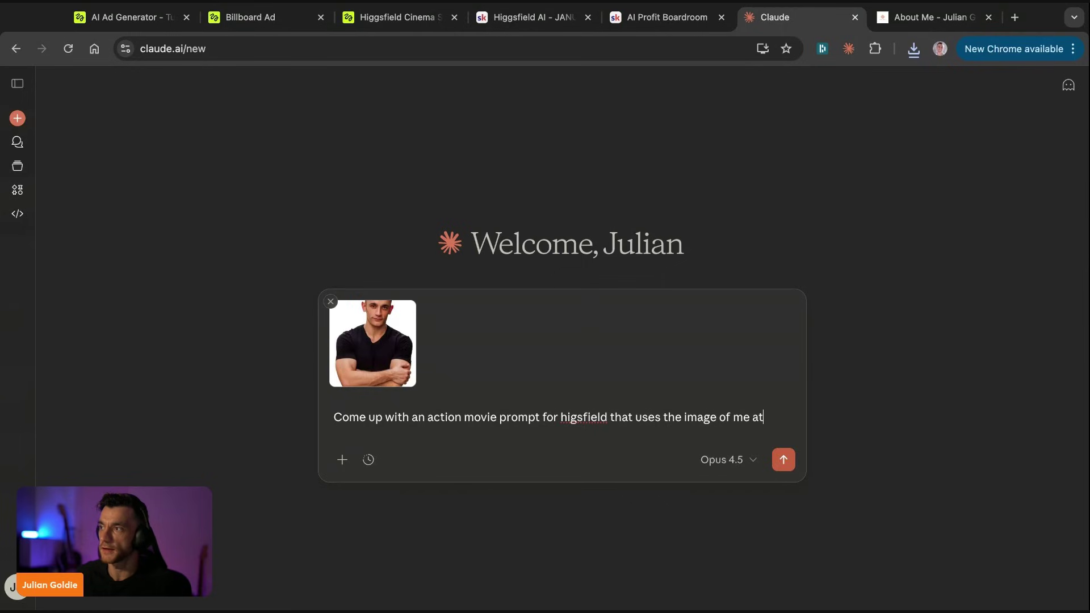
type("ached.")
key("shift+Return")
key("shift+Return")
type("K")
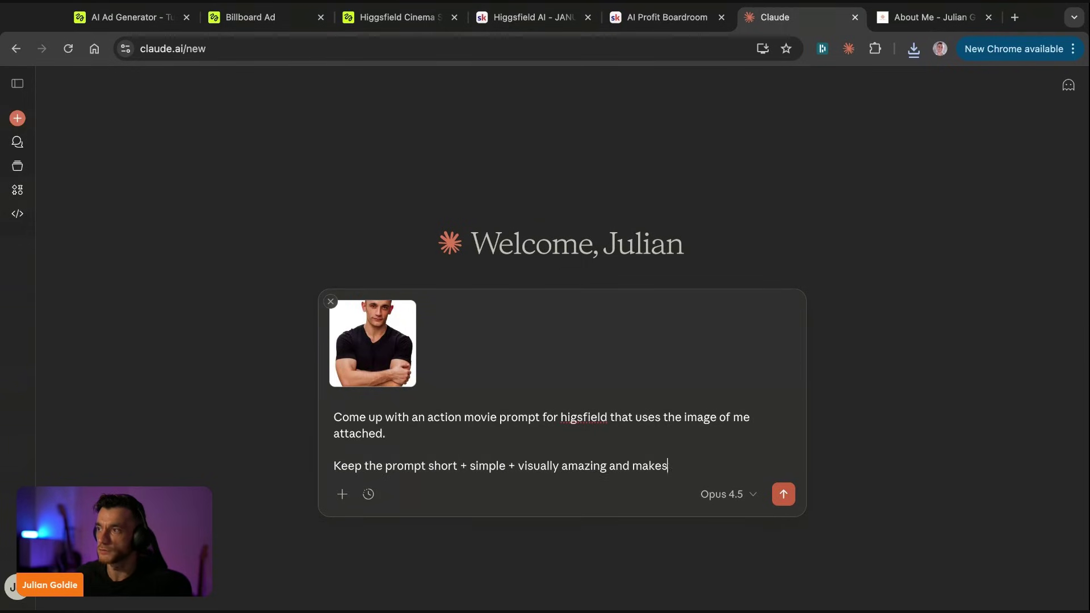
type("t 5 seconds (not super long or complicated")
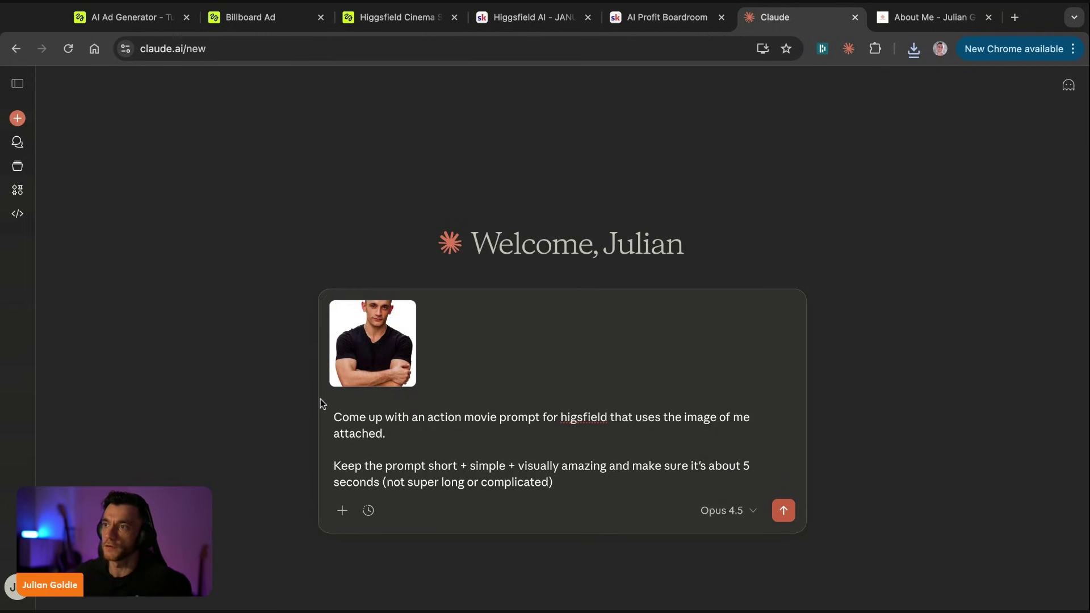
Step: Capture a screenshot of the Cinema Studio page, add it to the Claude request and send it
left_click(392, 19)
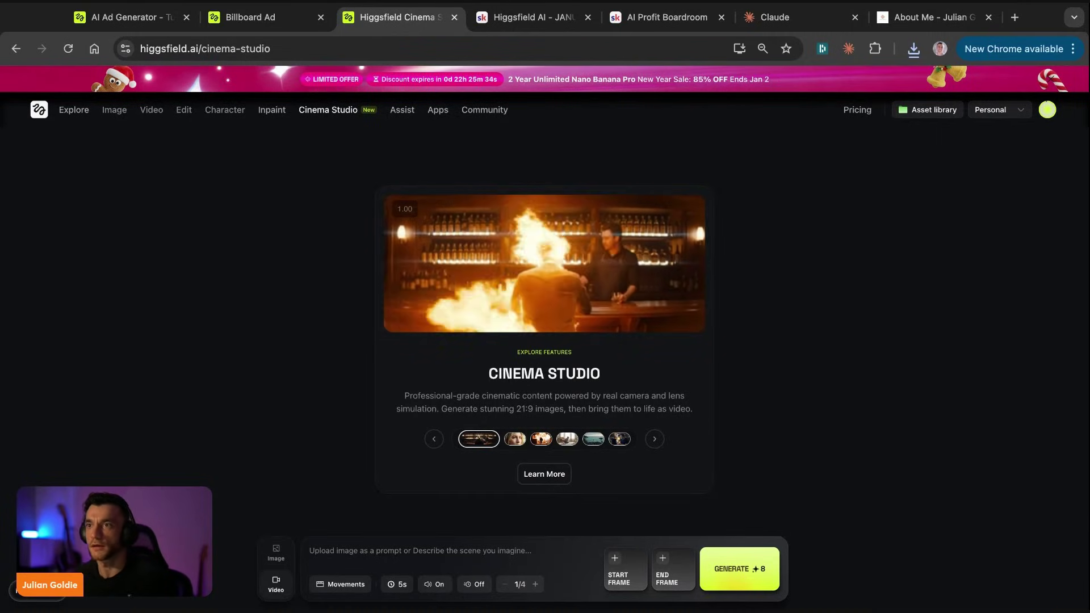
left_click(783, 17)
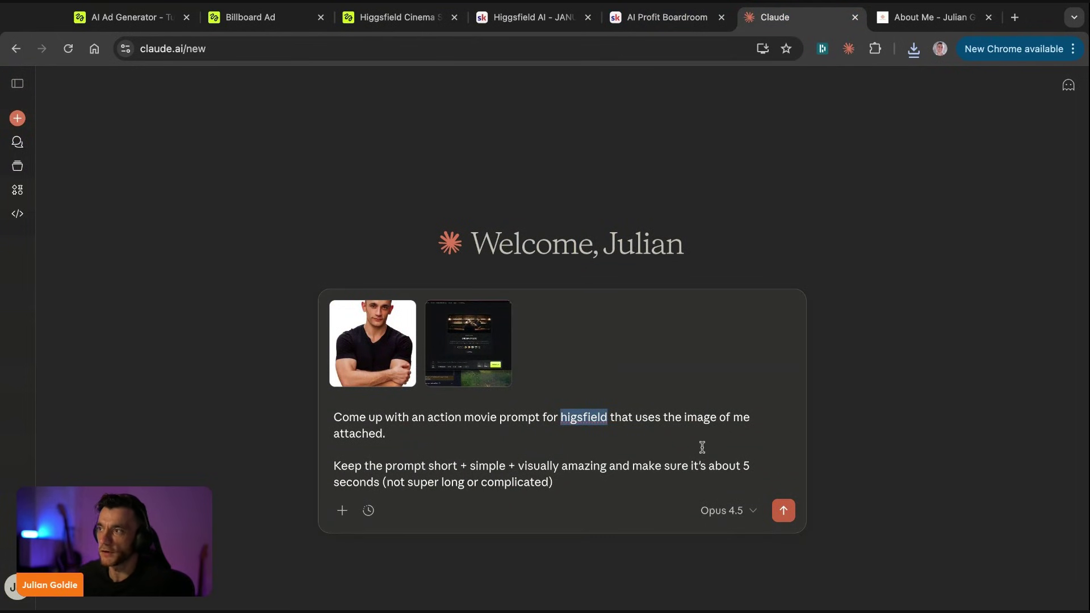
left_click(783, 510)
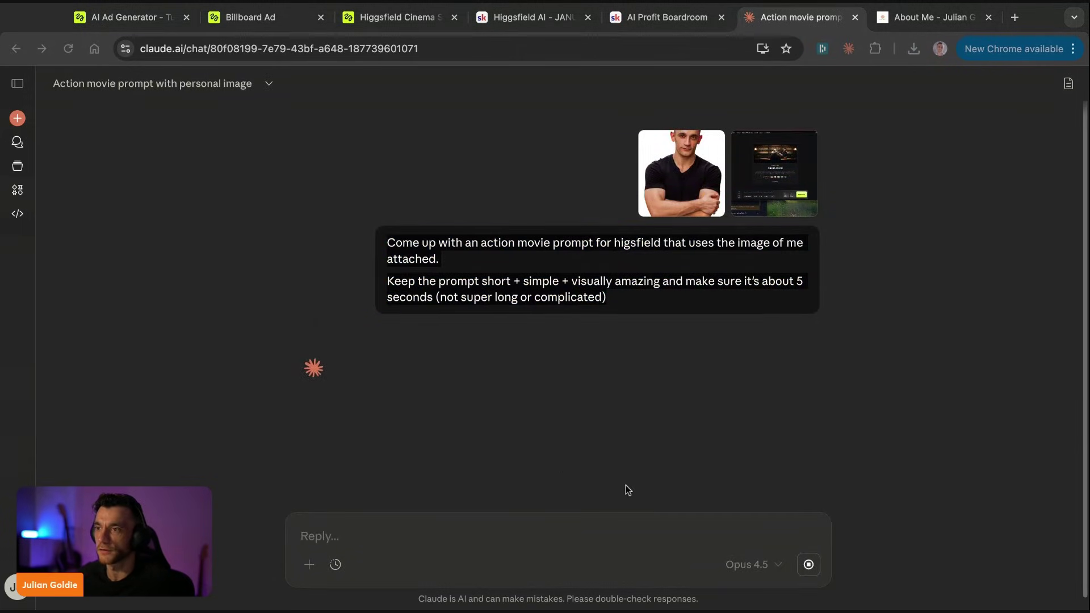
Step: Copy the "Option 2 - Explosion Walk" prompt from Claude's reply and paste it into Cinema Studio's video prompt
left_click(665, 267)
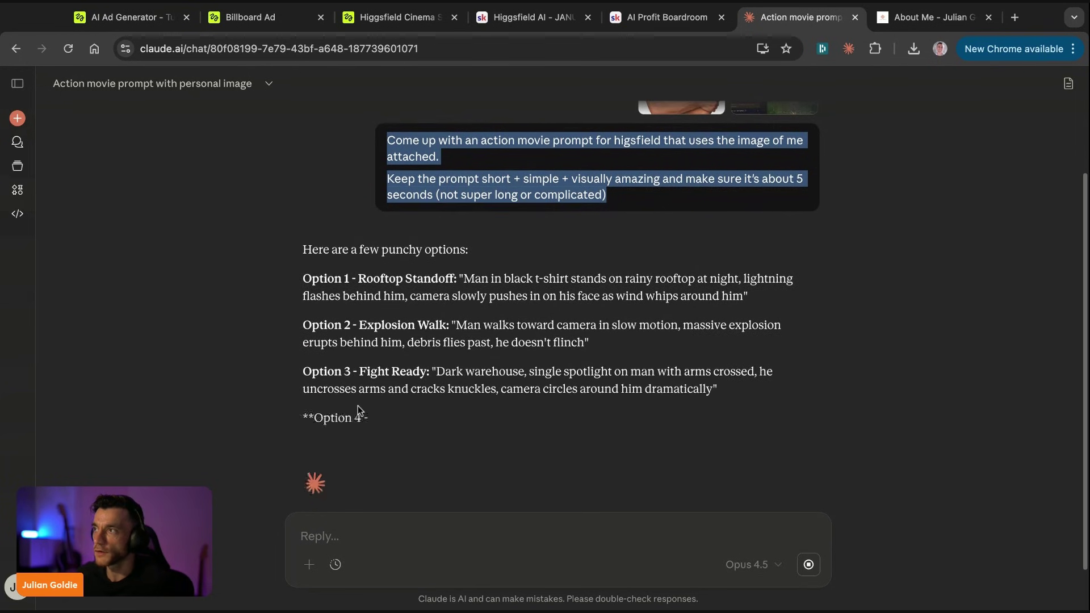
double_click(471, 321)
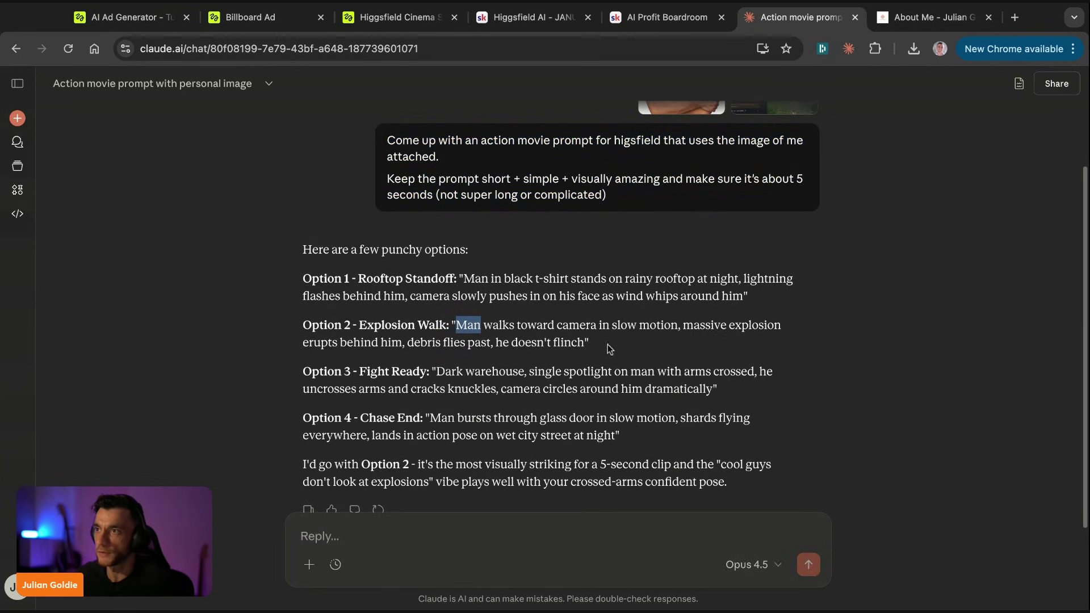
left_click(574, 358, "shift")
key("super+c")
left_click(407, 17)
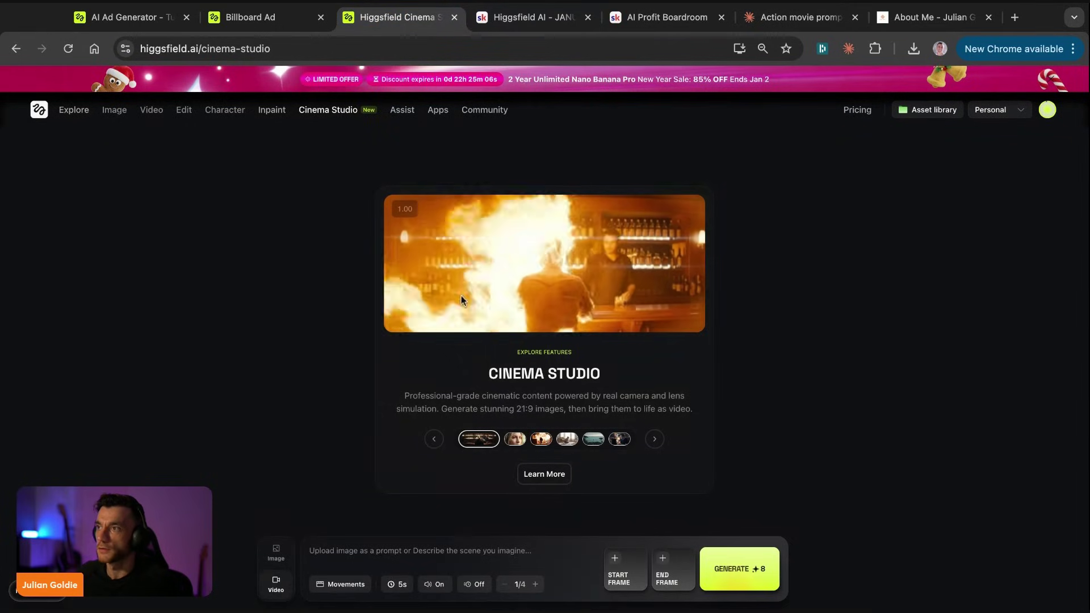
left_click(362, 550)
type("Man walks toward camera in slow motion, as an explosion erupts behind him. He doesn't flinch")
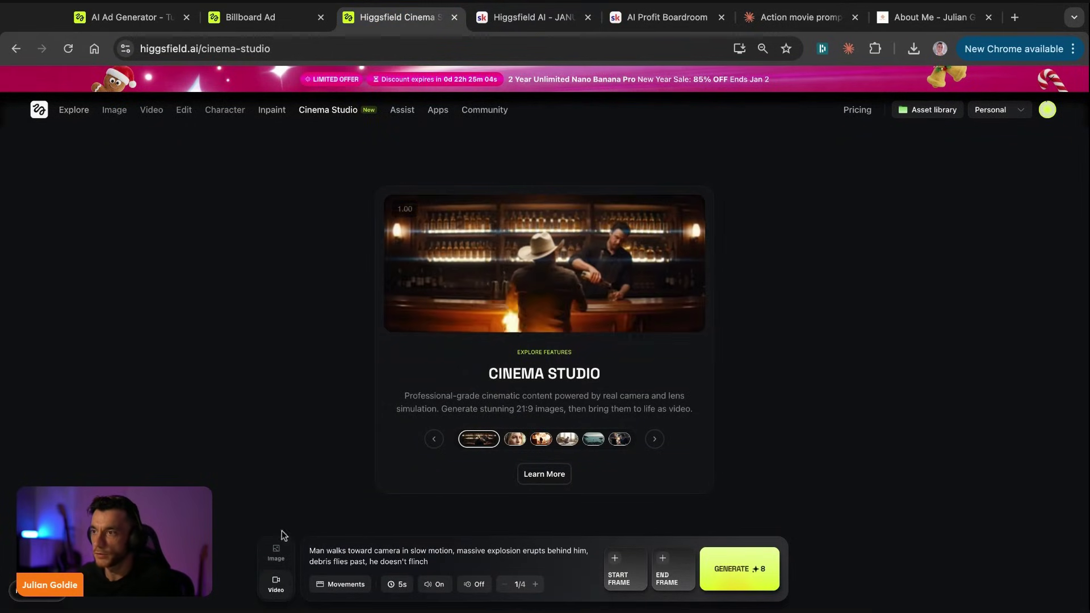
Step: Switch Cinema Studio to image mode, attach the portrait photo, paste the explosion walk prompt and generate the image
left_click(277, 549)
left_click(317, 553)
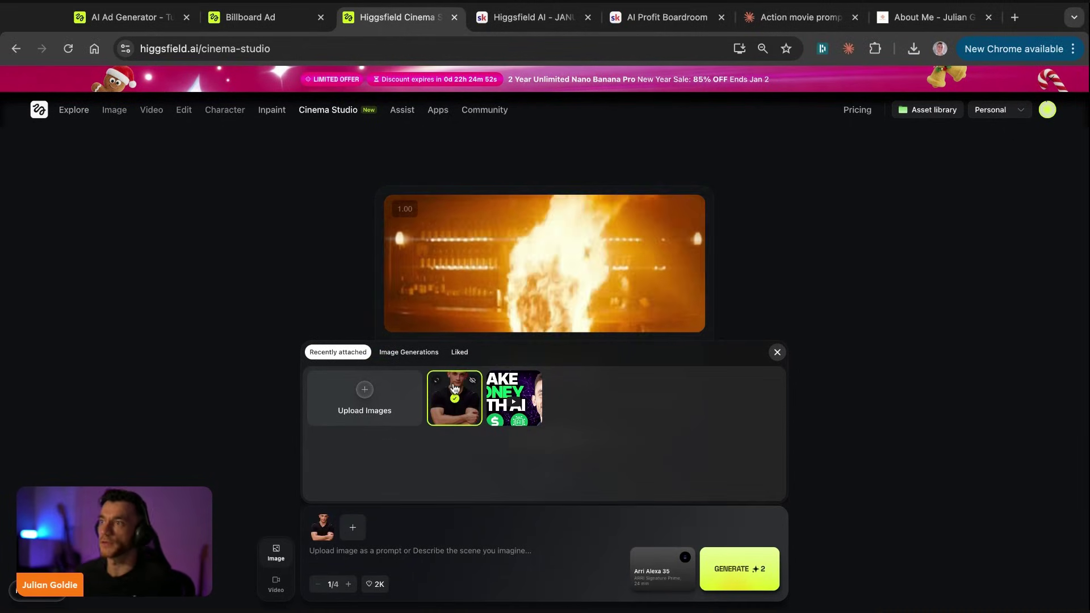
left_click(411, 550)
key("super+v")
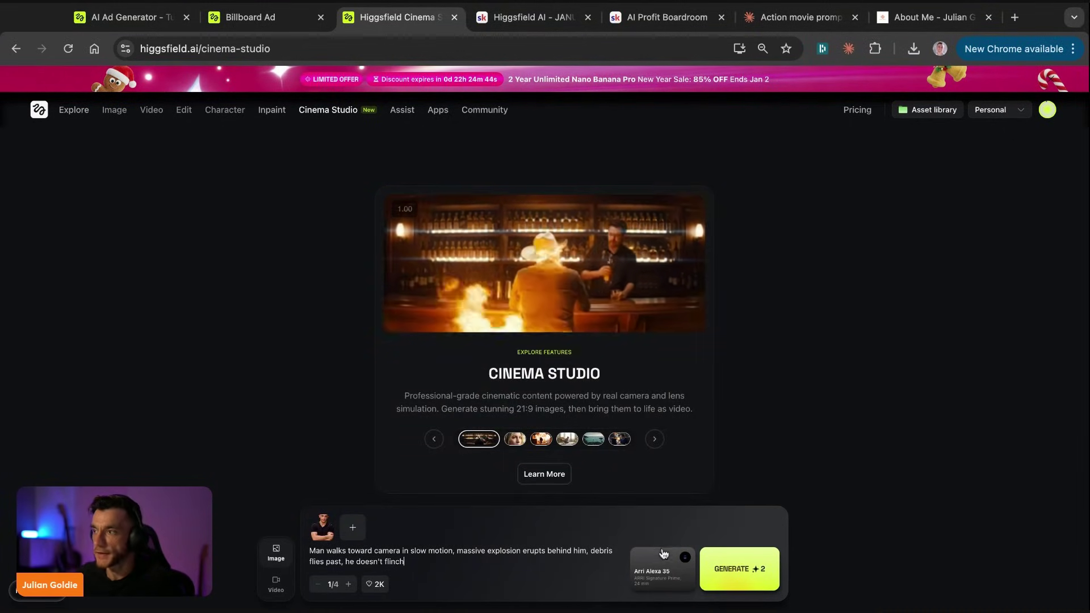
left_click(743, 581)
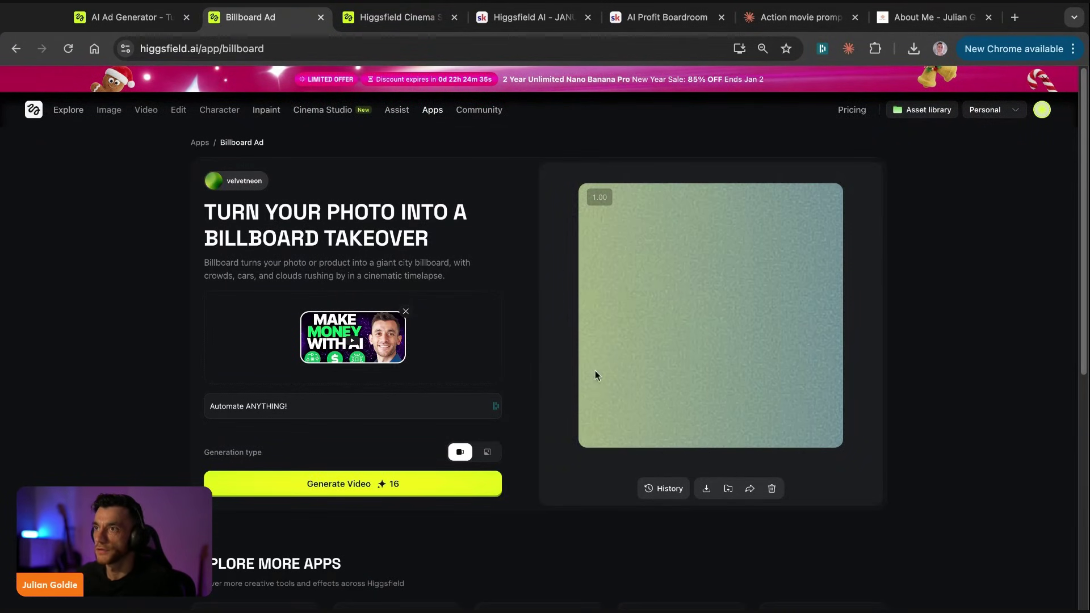
Step: Review the finished Billboard Ad video and open its share link in a new tab
scroll(595, 375, "down", 4)
scroll(595, 379, "up", 4)
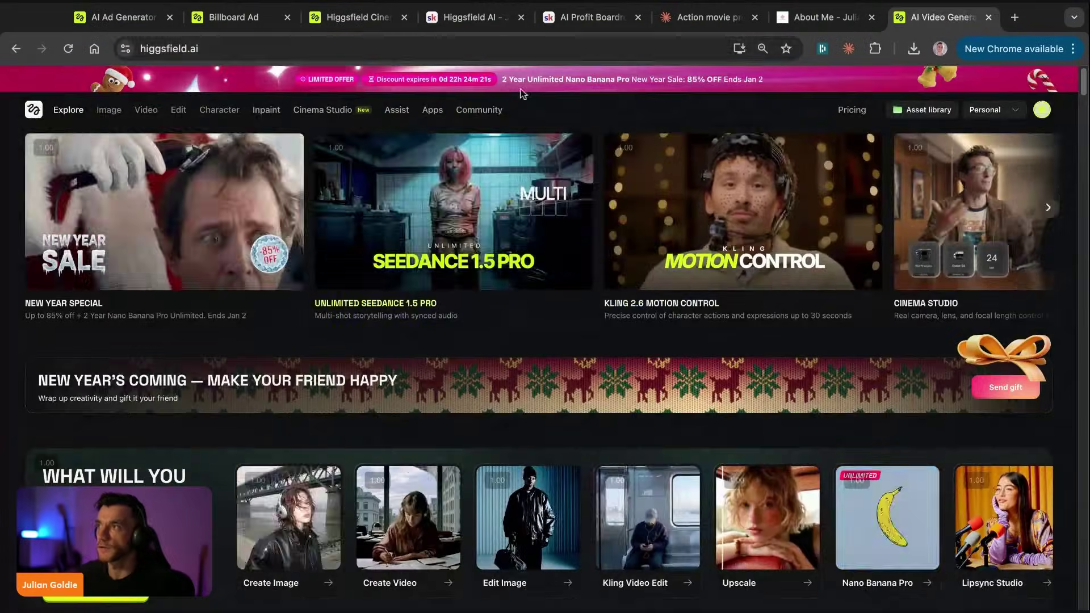
left_click(503, 48)
key("ctrl+v")
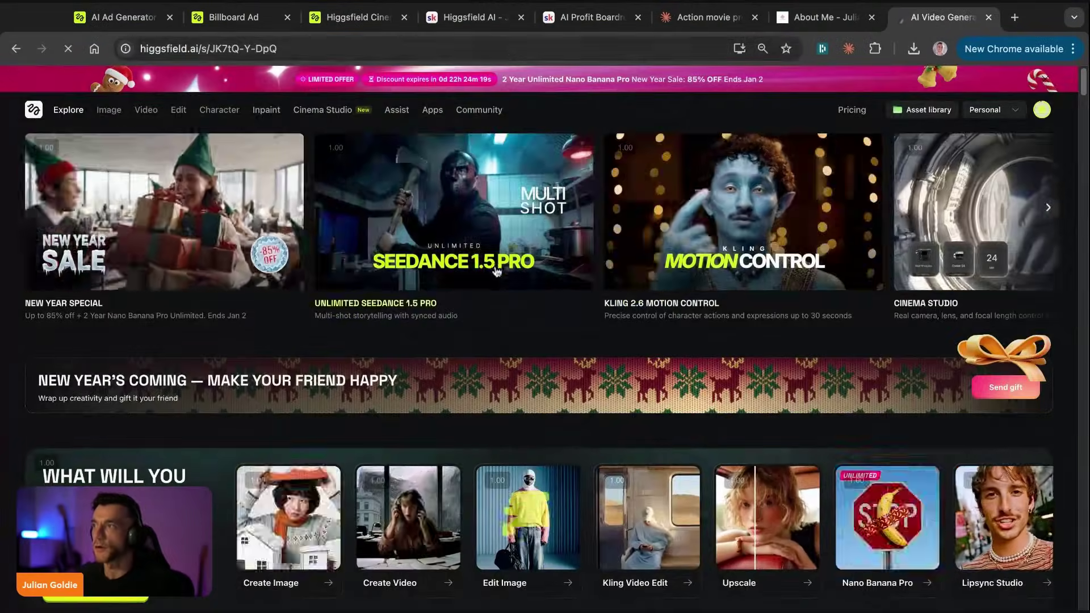
key("Return")
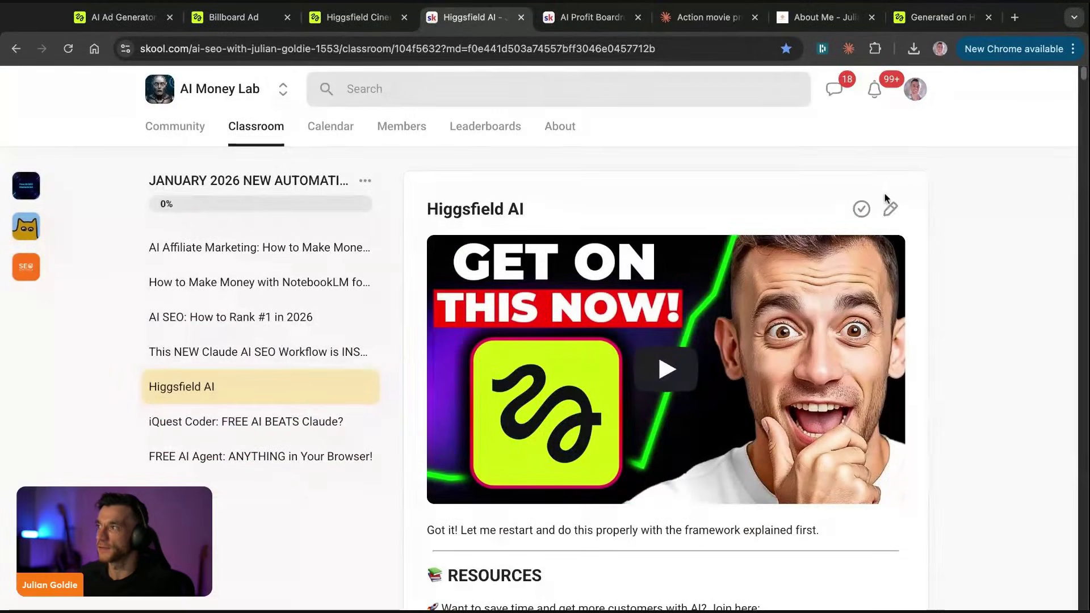
Step: Edit the Higgsfield AI lesson on Skool and add an H2 heading "CREATIONS:" directly after the resources list
scroll(659, 397, "down", 8)
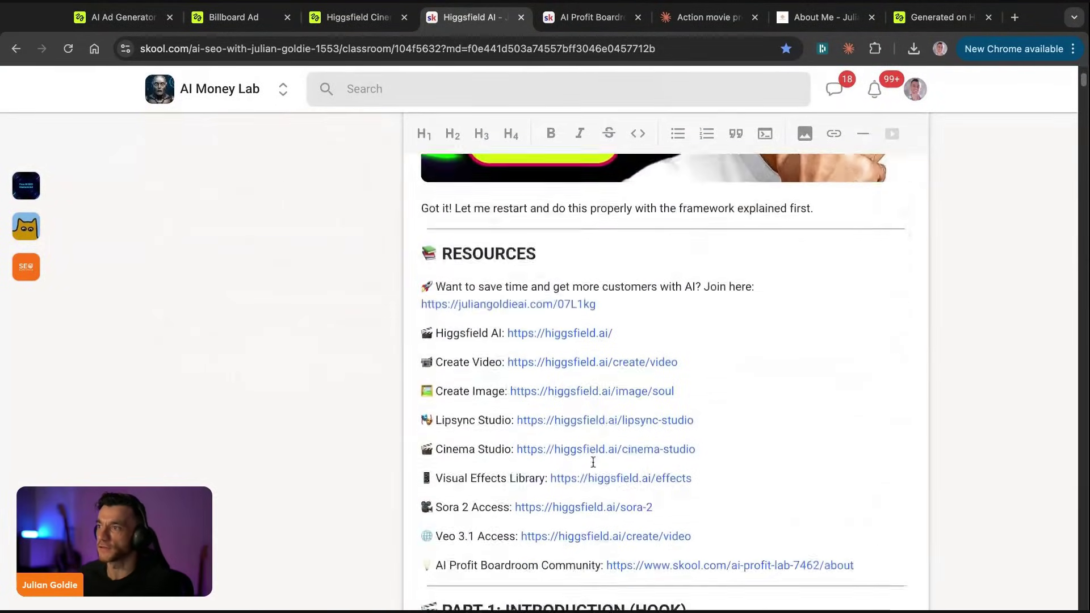
key("super+Right")
key("Return")
key("Return")
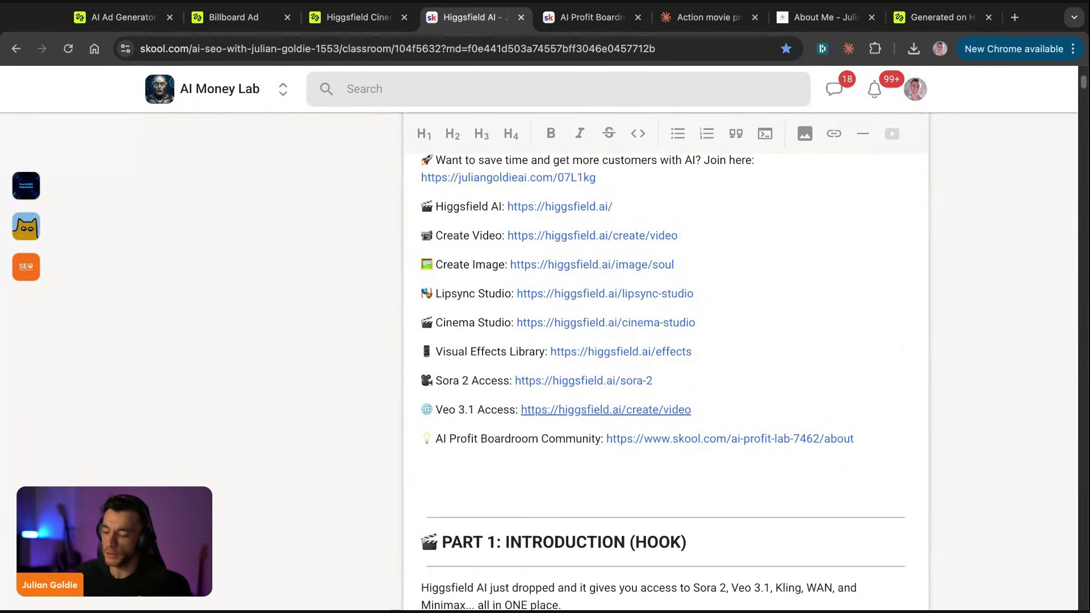
key("Return")
key("super+alt+2")
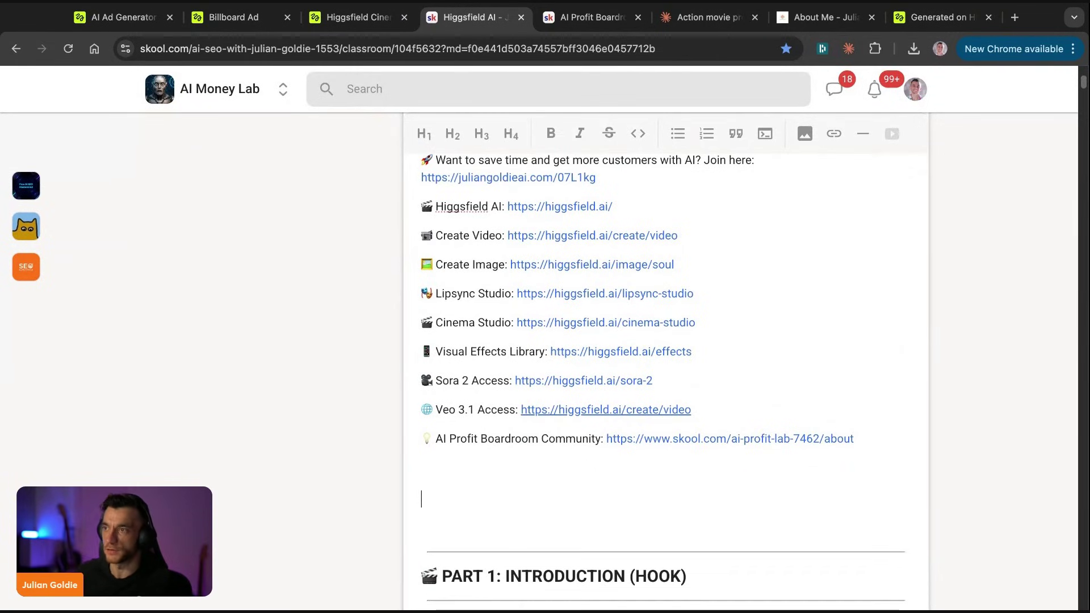
type("CREATIONS")
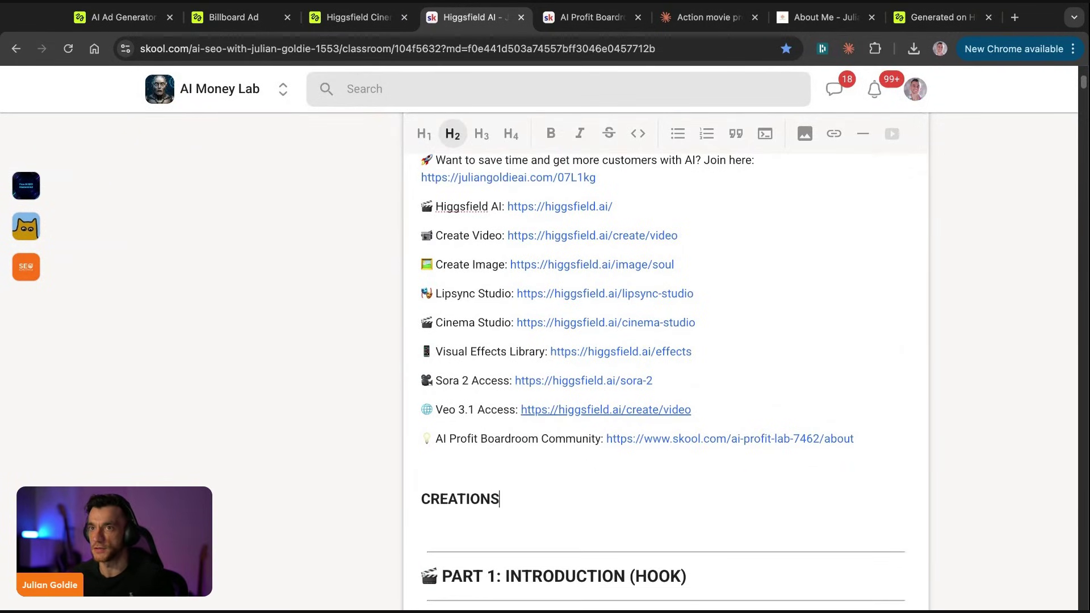
type(":")
Step: Add a bullet "Billboard example" linked to the shared billboard video under the CREATIONS heading, and start another bullet
key("Return")
type("- Bill")
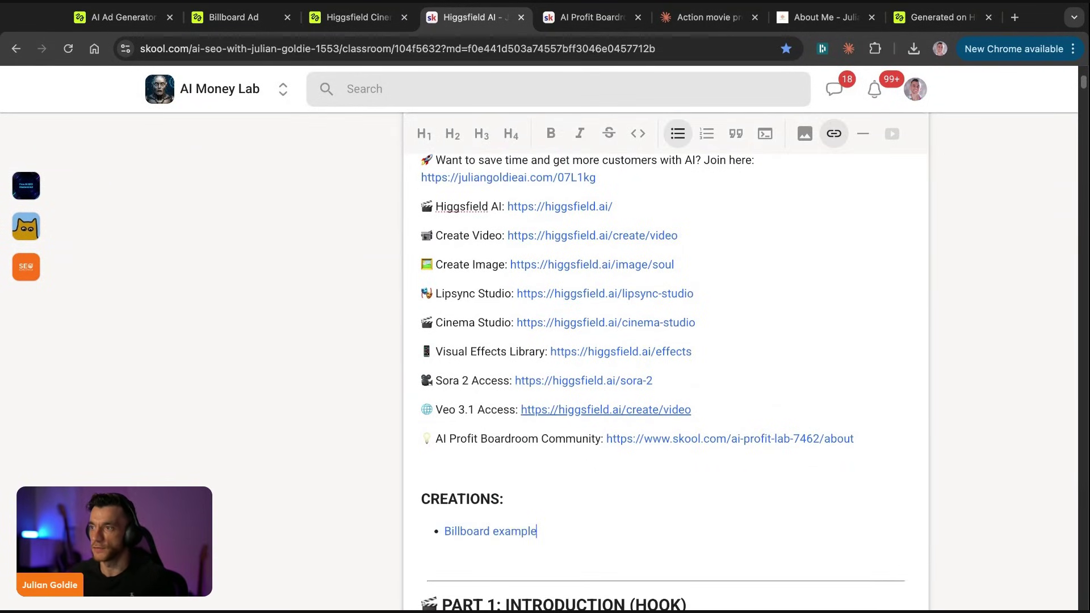
key("Return")
scroll(686, 332, "down", 3)
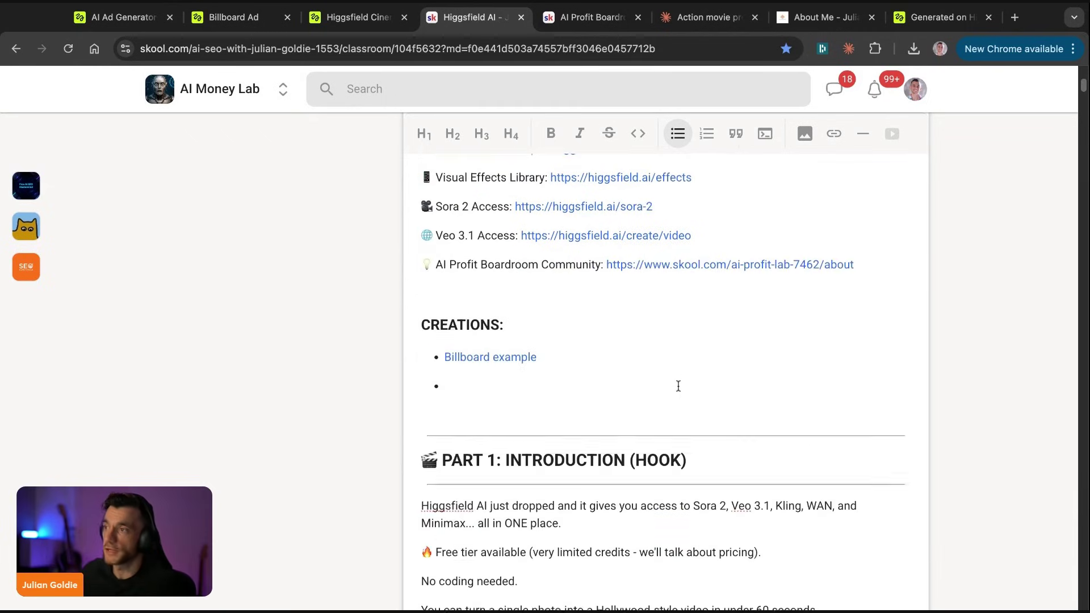
Step: Return to Cinema Studio and examine the generated explosion image
left_click(358, 17)
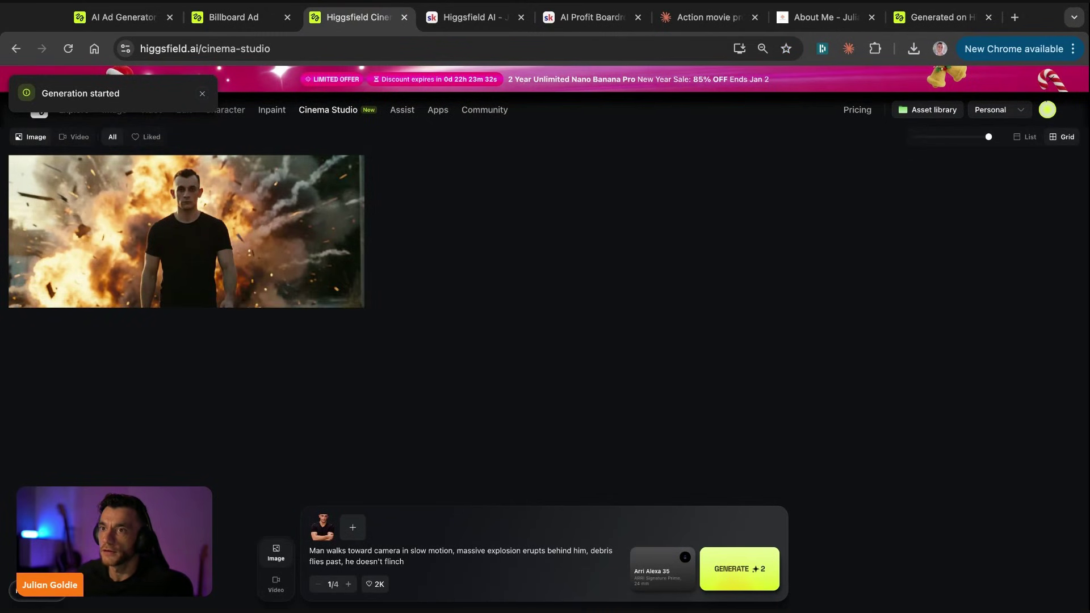
left_click(213, 219)
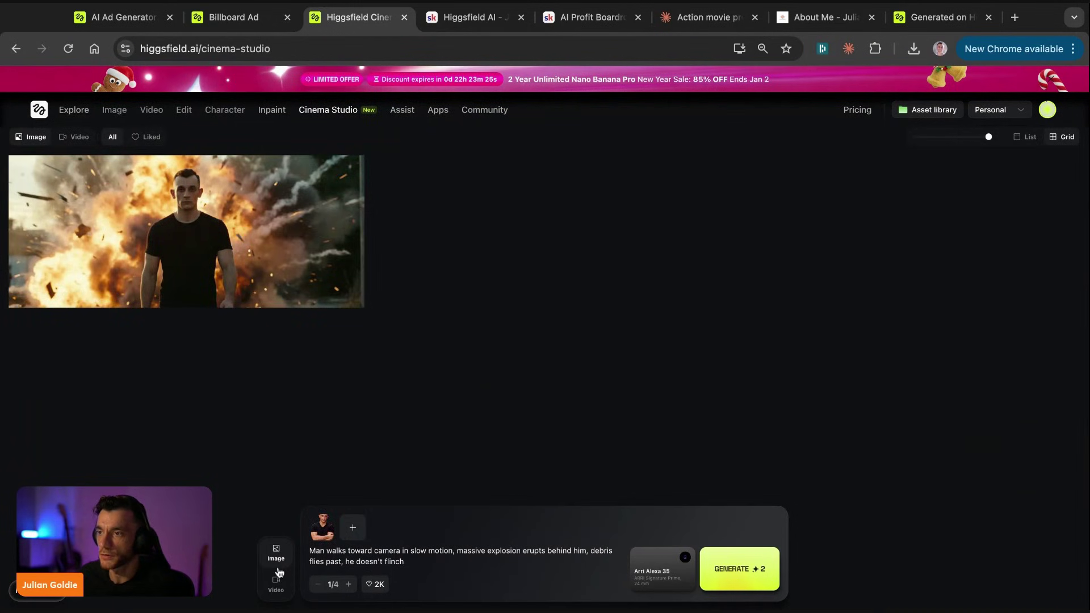
Step: Try to use the portrait photo as the start frame of the explosion walk video in video mode
left_click(277, 577)
left_click(625, 568)
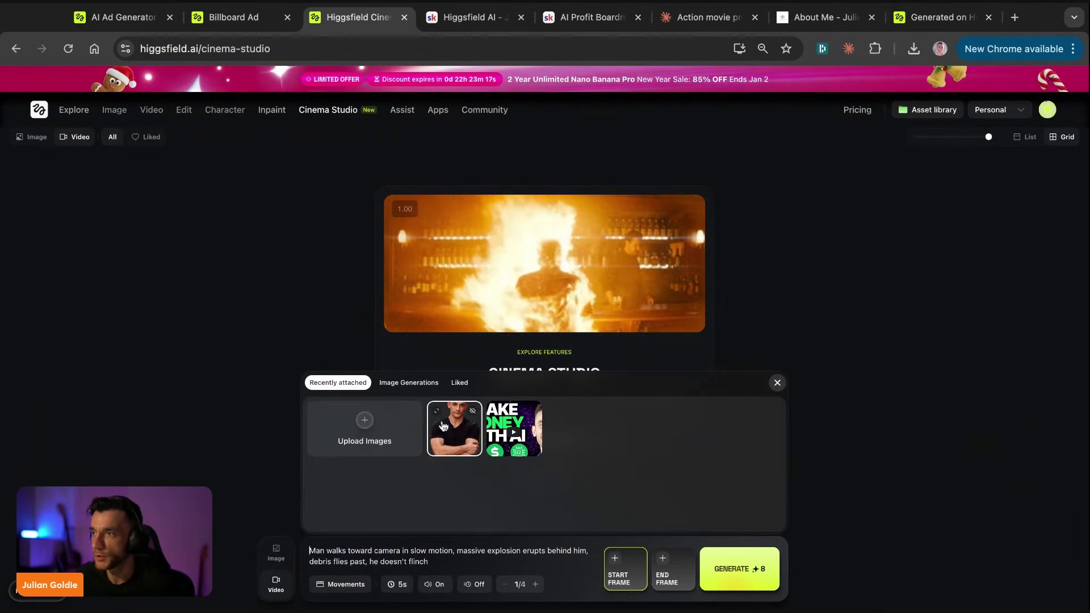
left_click(444, 426)
Step: View the generated explosion image at full size and retry the portrait photo as the start frame of the explosion walk video
left_click(280, 559)
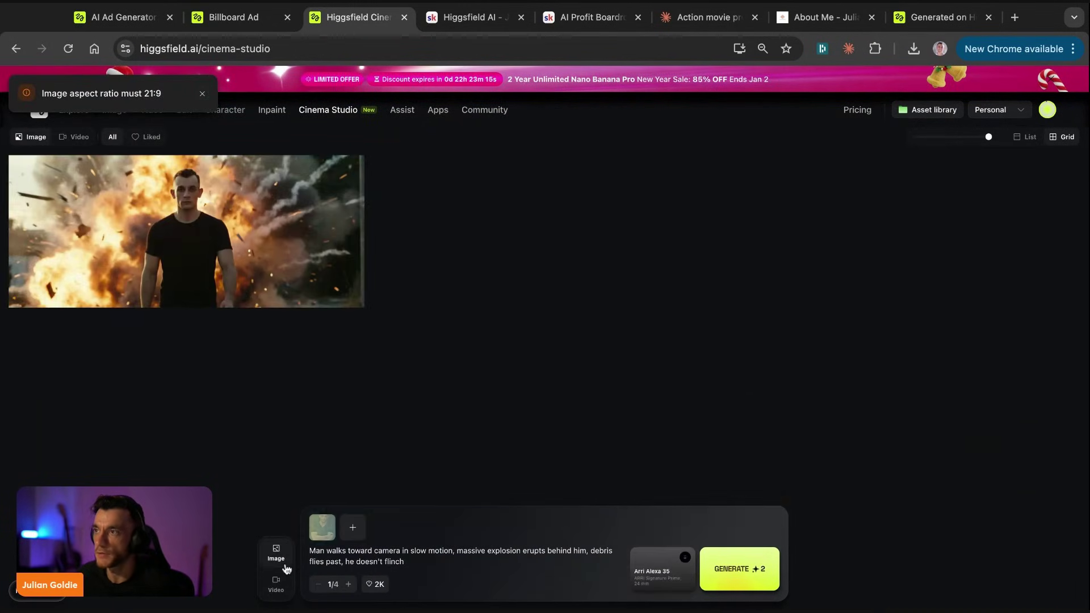
left_click(220, 268)
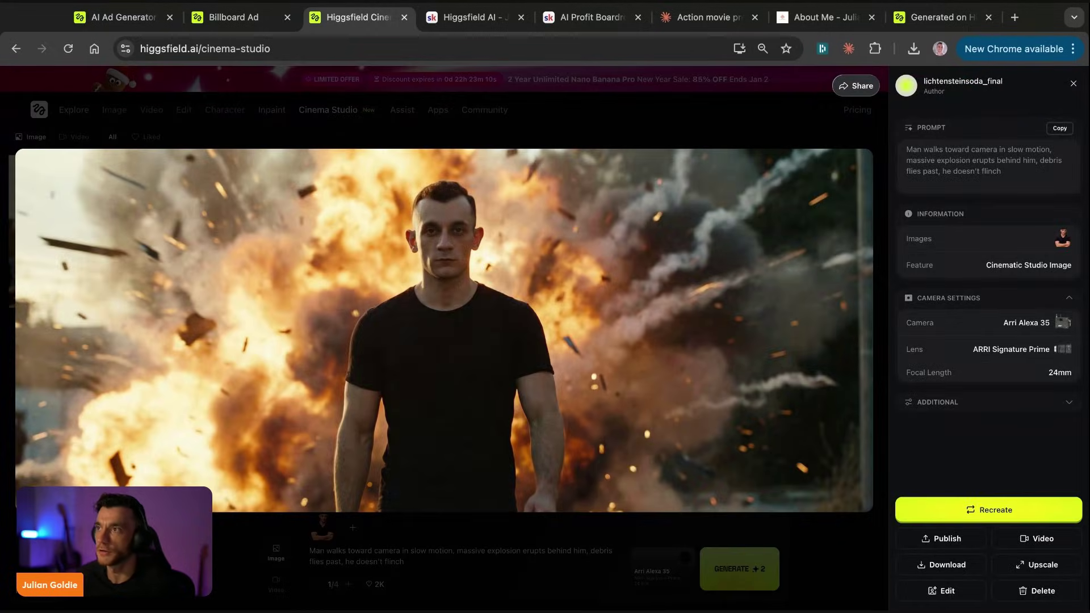
key("Escape")
left_click(276, 580)
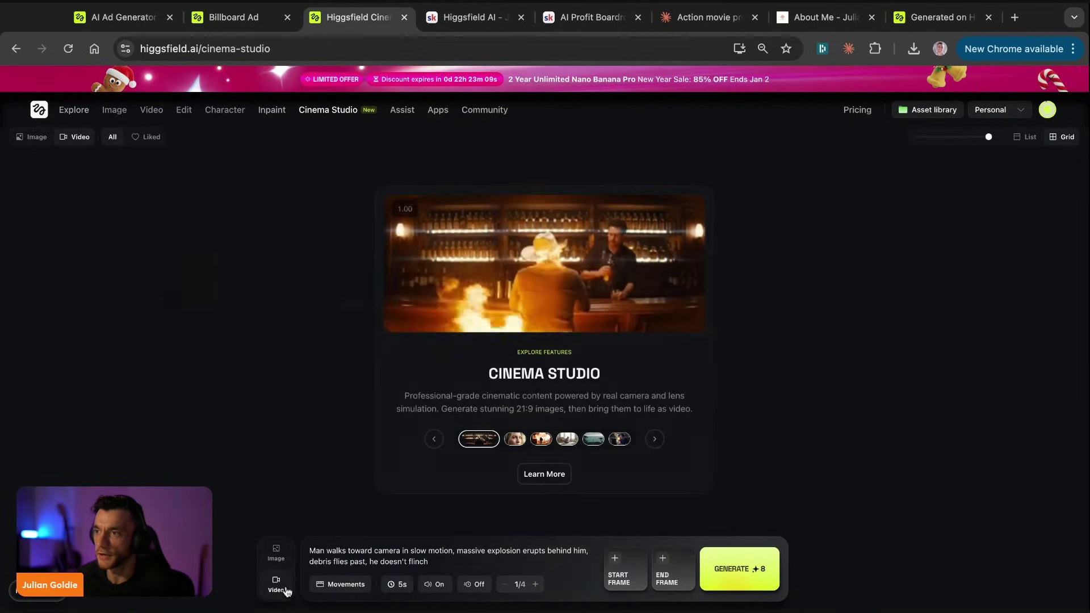
left_click(624, 573)
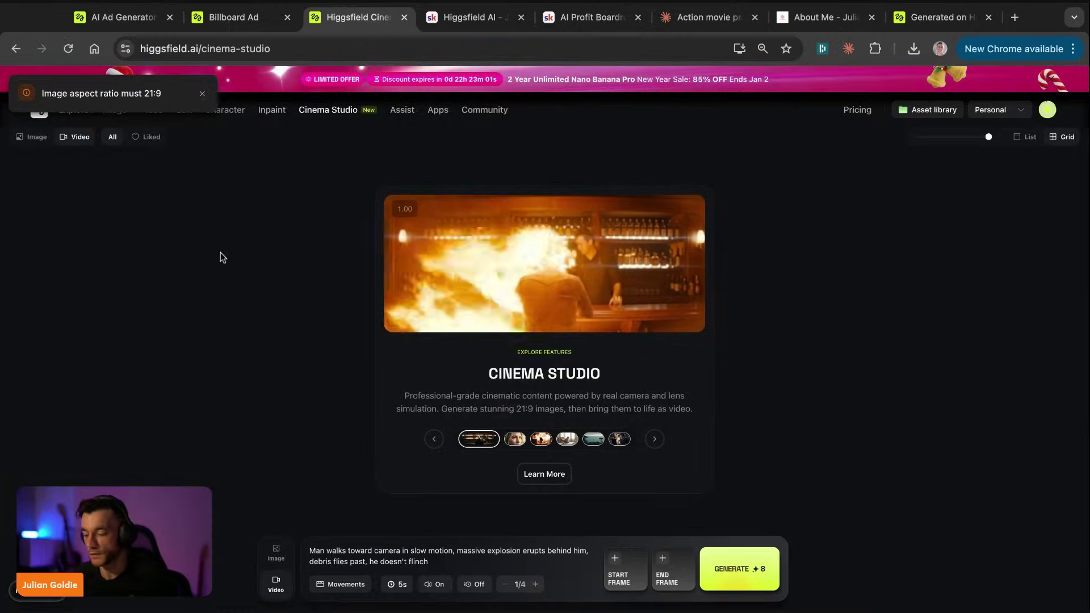
Step: Open Gemini in a new tab and submit the portrait photo with the prompt "resize to 21:9 aspect ratio + make it hq"
key("super+t")
type("gemini.google.com/app")
key("Return")
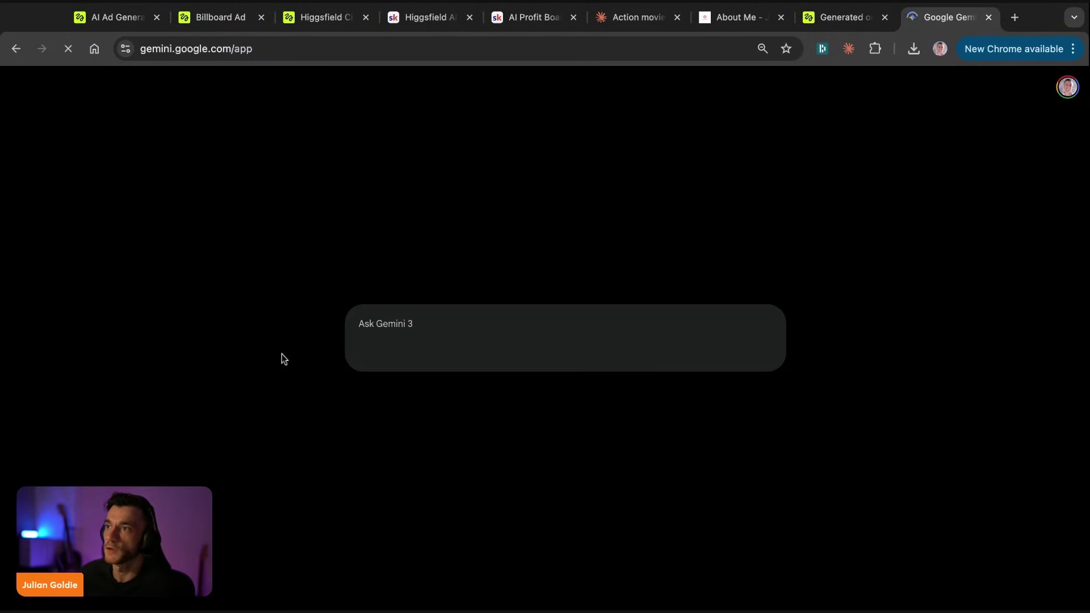
left_click(364, 353)
key("super+v")
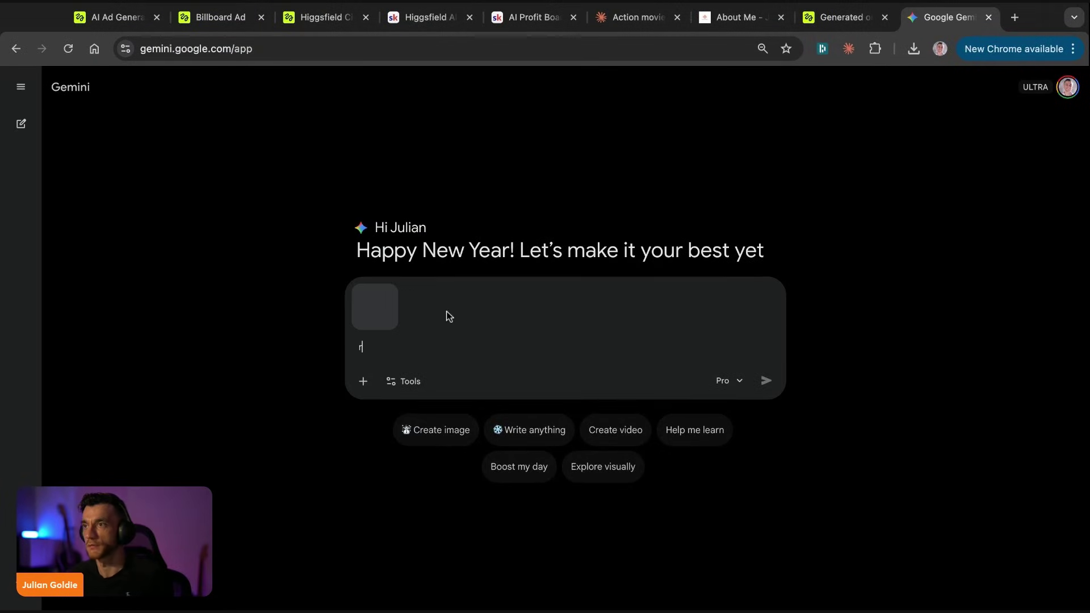
type("resize to 21:")
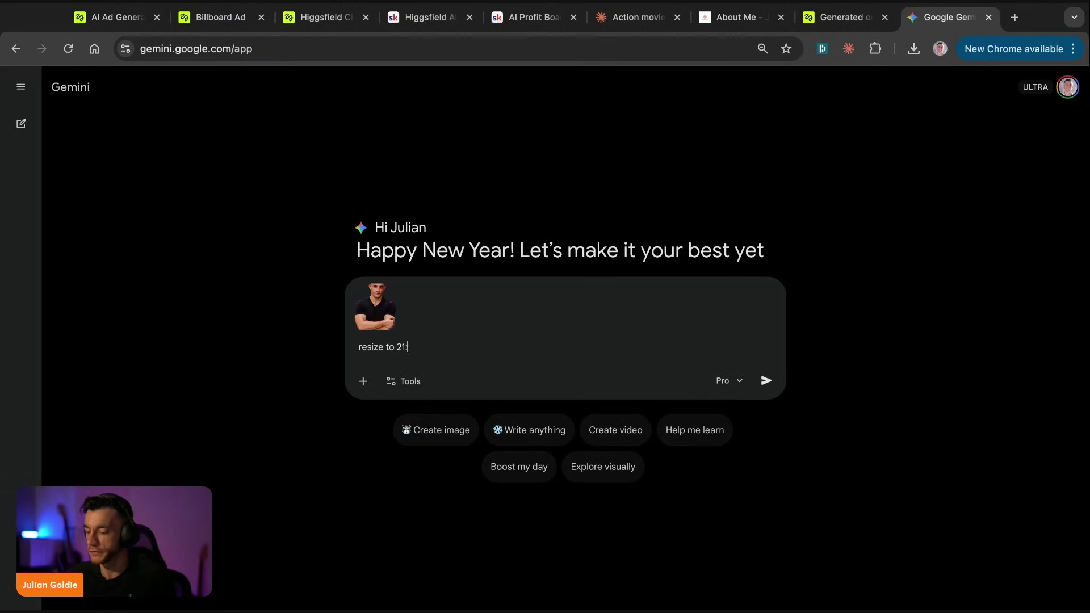
type("9 aspect ratio + make it")
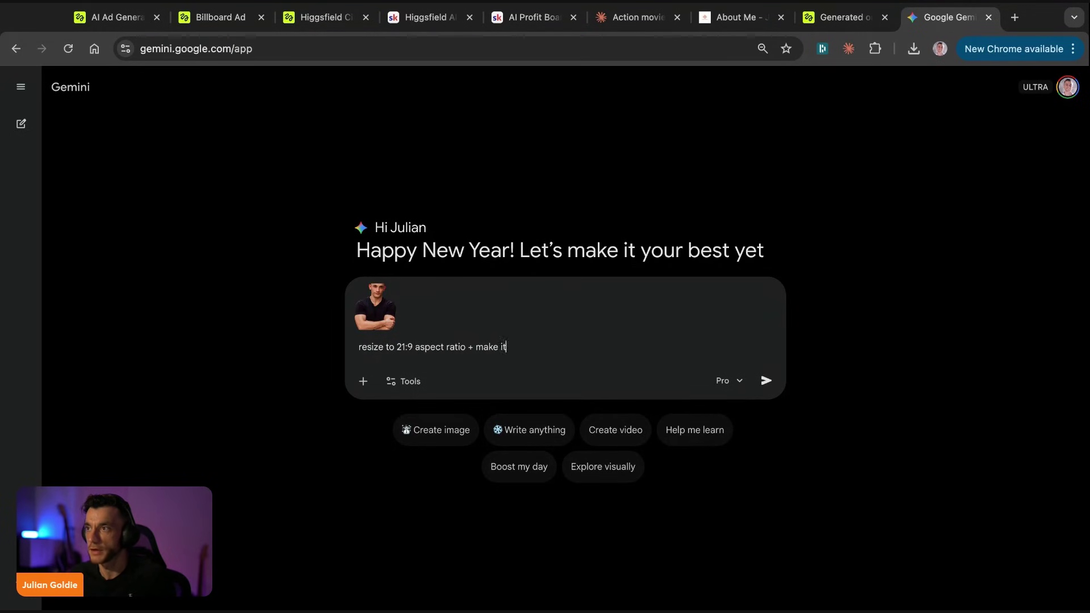
type(" hq")
key("Return")
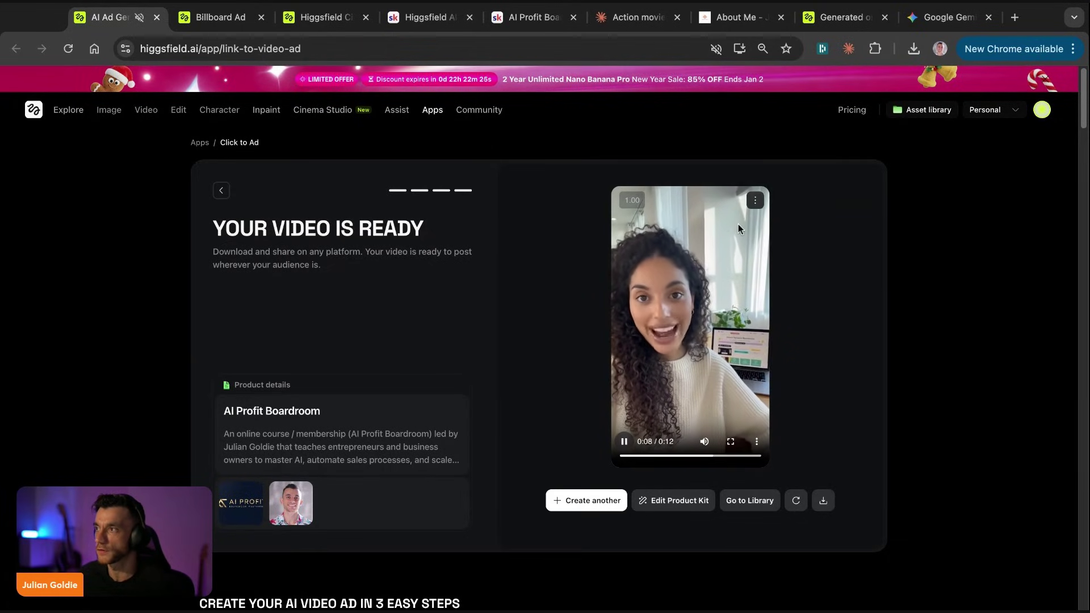
Step: Go back to the Click to Ad result, play the AI Profit Boardroom ad video, and open its product kit
left_click(748, 353)
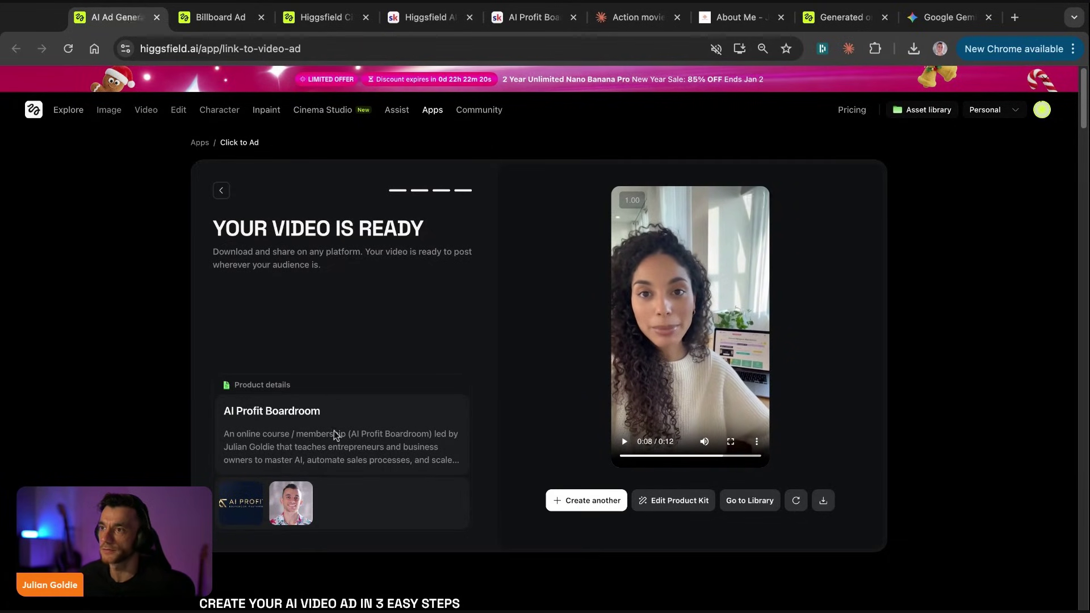
left_click(624, 442)
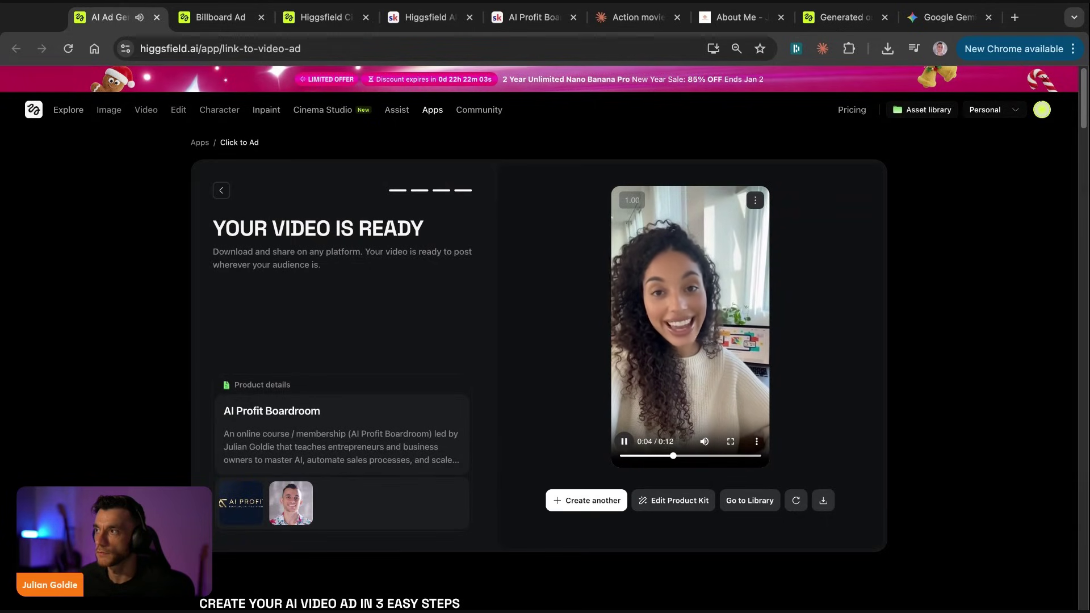
key("space")
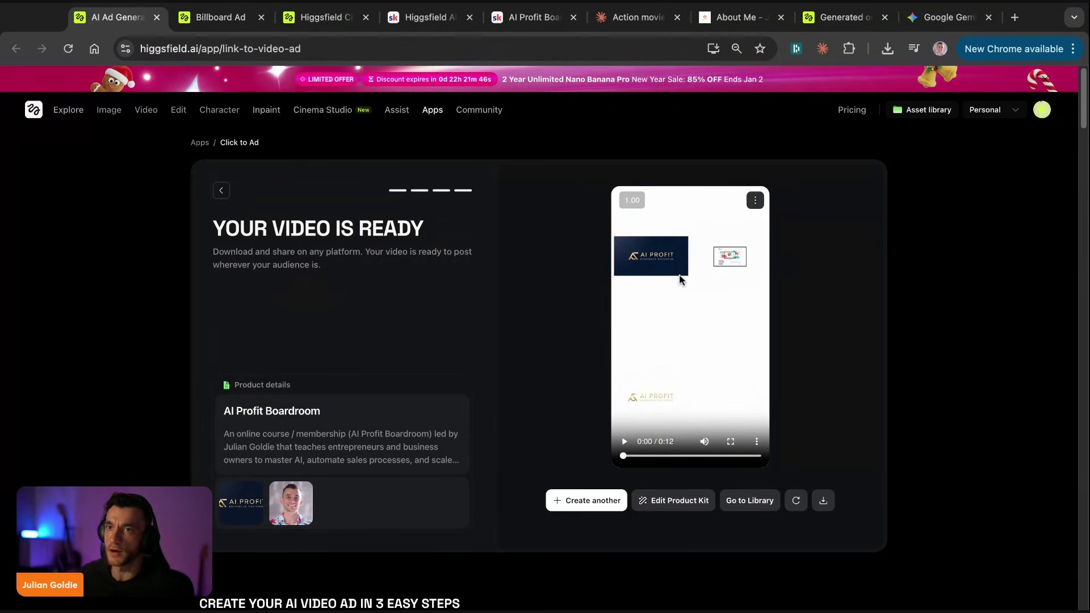
left_click(624, 441)
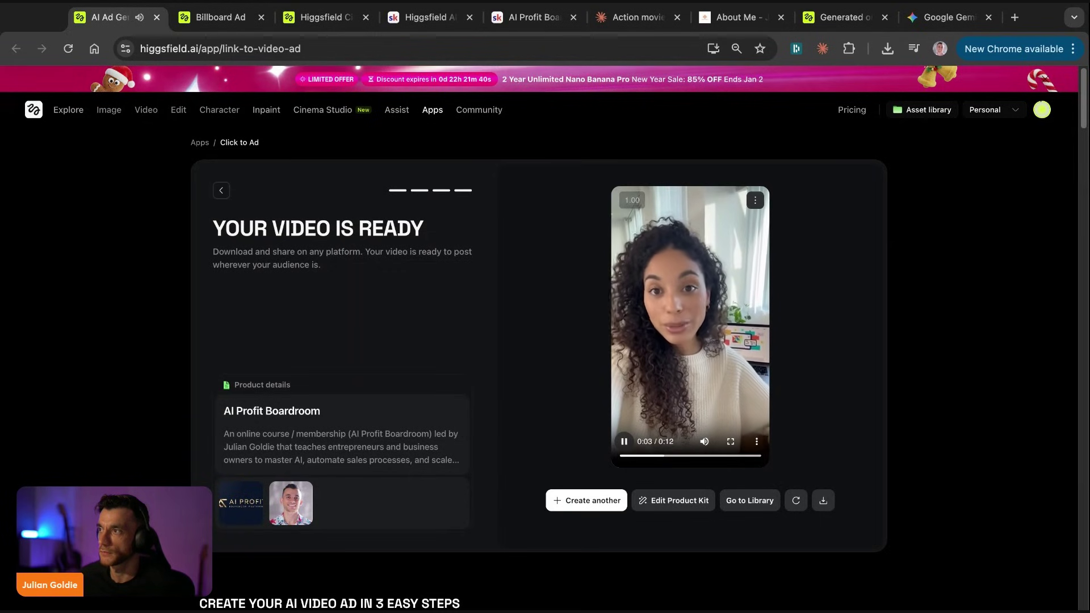
key("space")
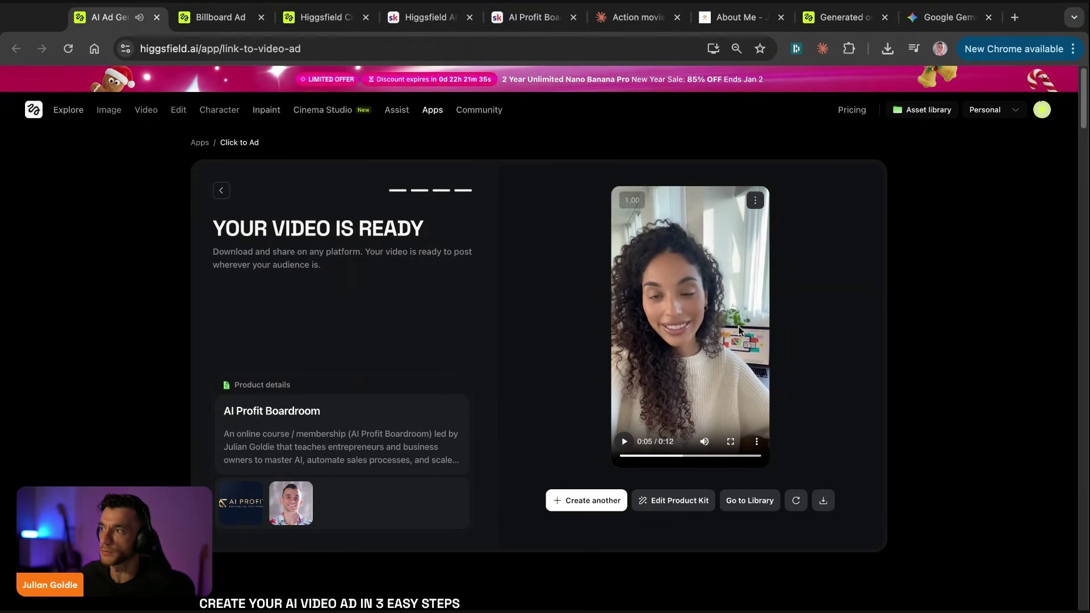
left_click(625, 444)
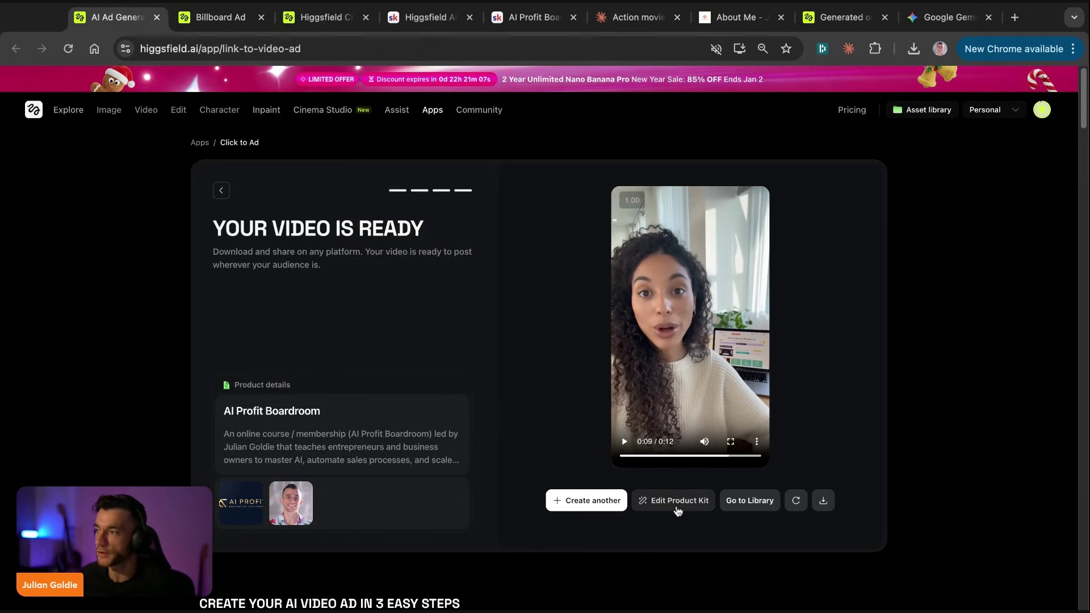
left_click(676, 501)
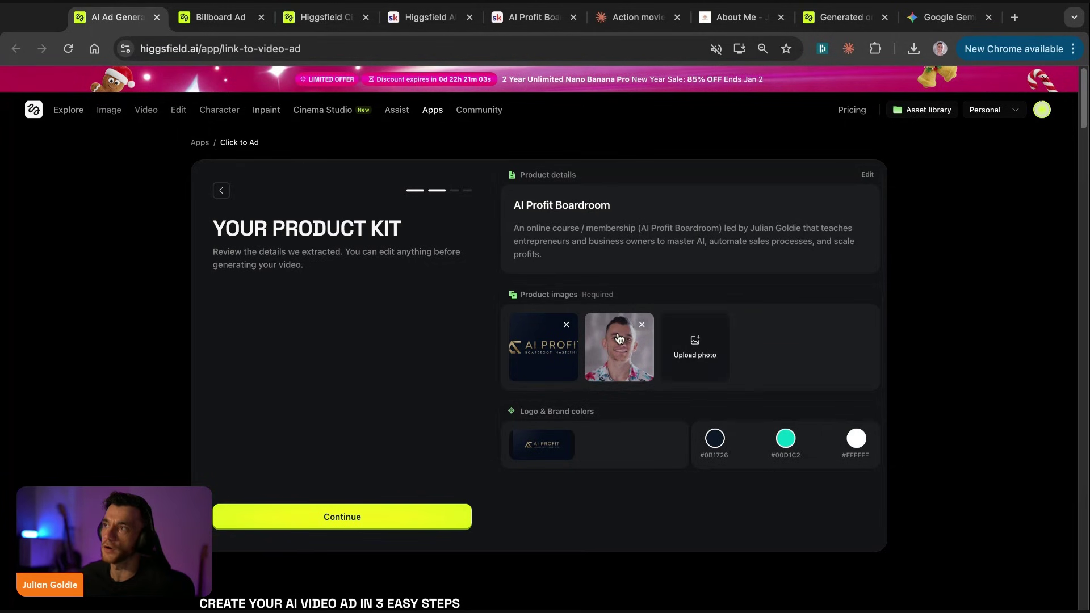
Step: Review the billboard video and the explosion walk prompt in Cinema Studio
left_click(216, 17)
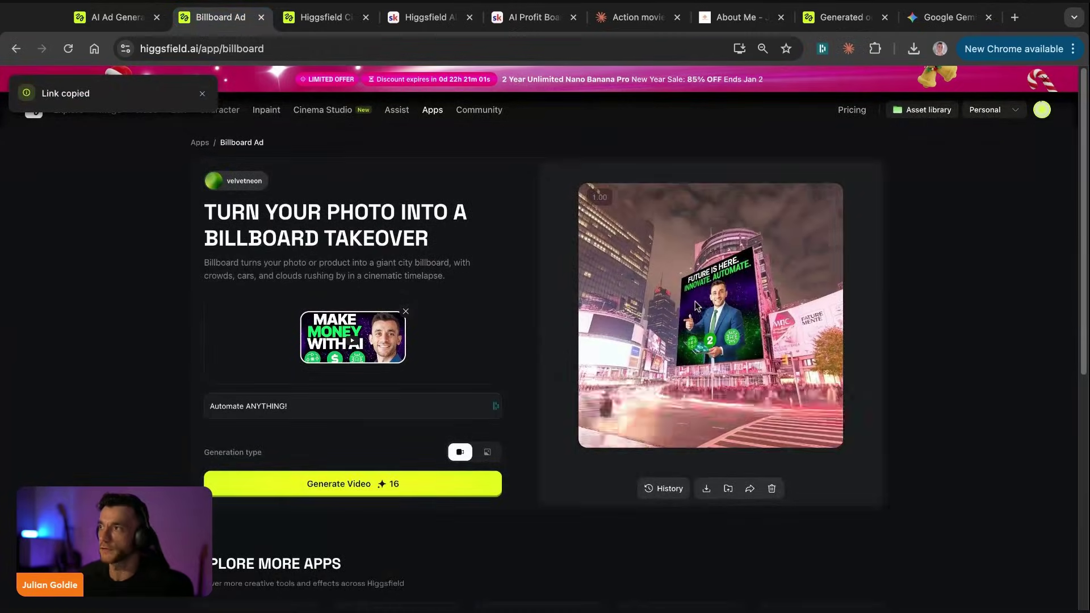
left_click(312, 20)
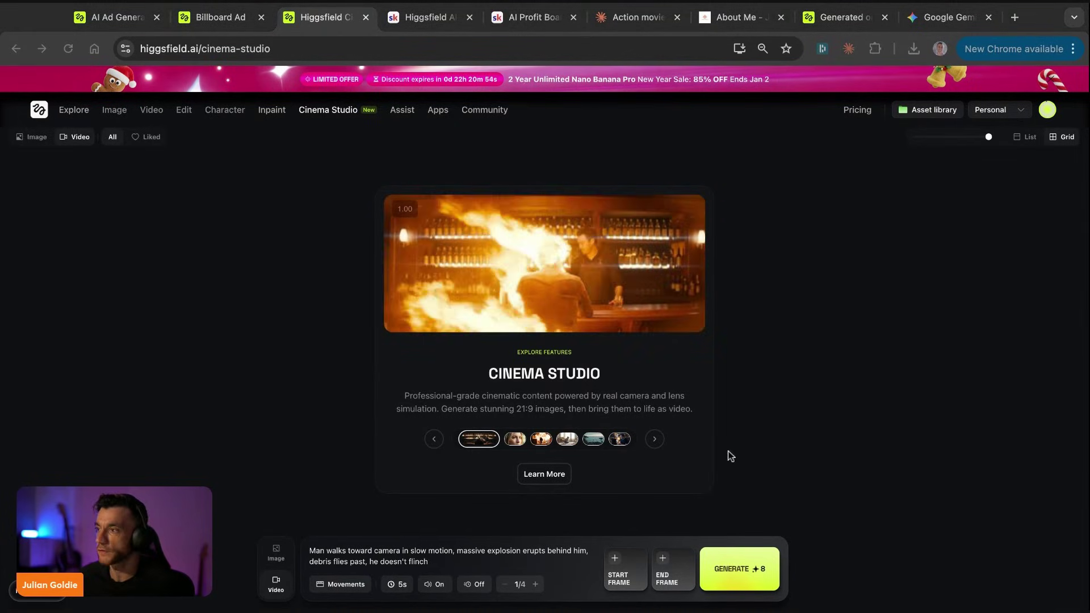
left_click_drag(458, 559, 309, 548)
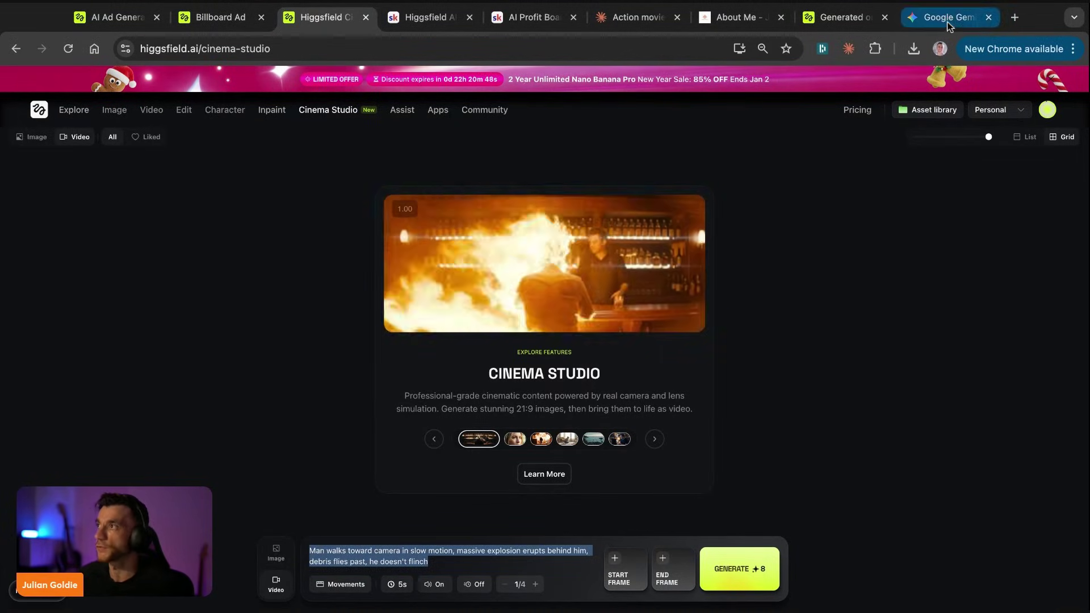
Step: Place the Gemini tab beside Cinema Studio, inspect the resized 21:9 portrait, and download it
left_click_drag(949, 17, 471, 27)
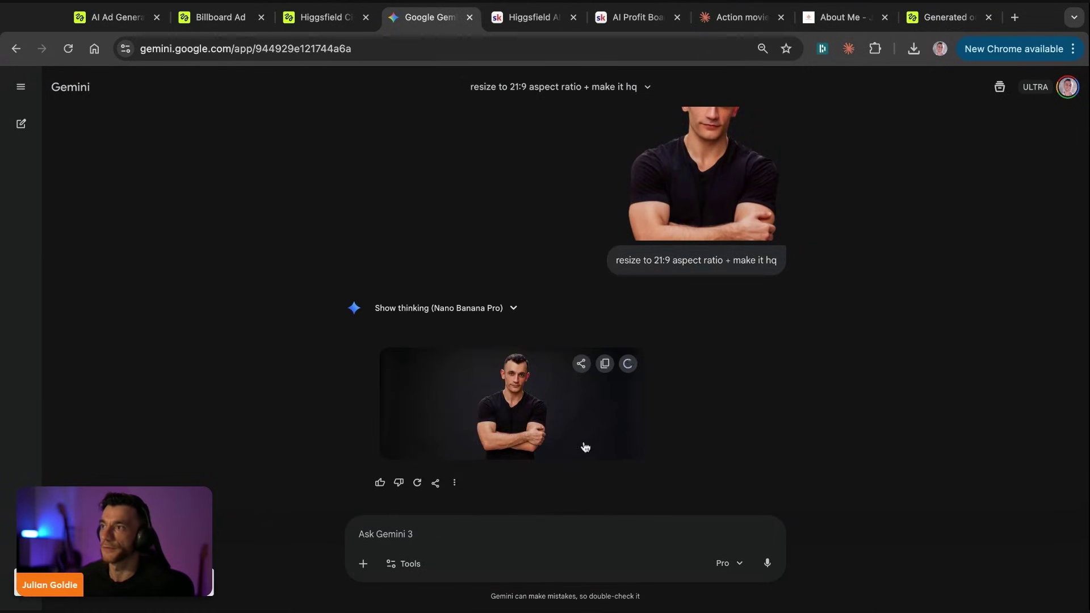
triple_click(614, 266)
left_click(492, 372)
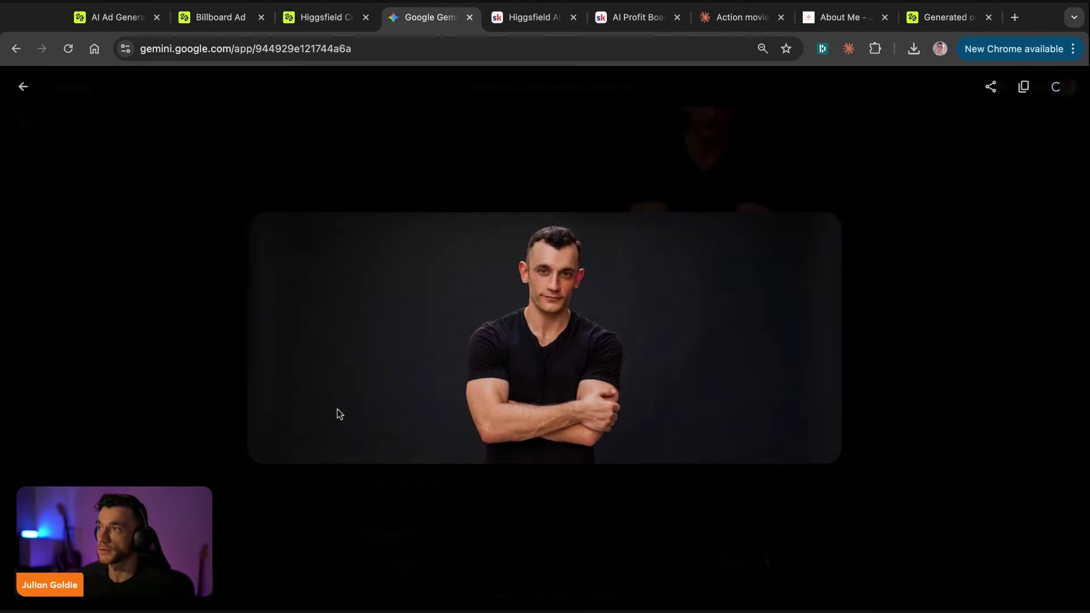
key("Escape")
left_click(492, 403)
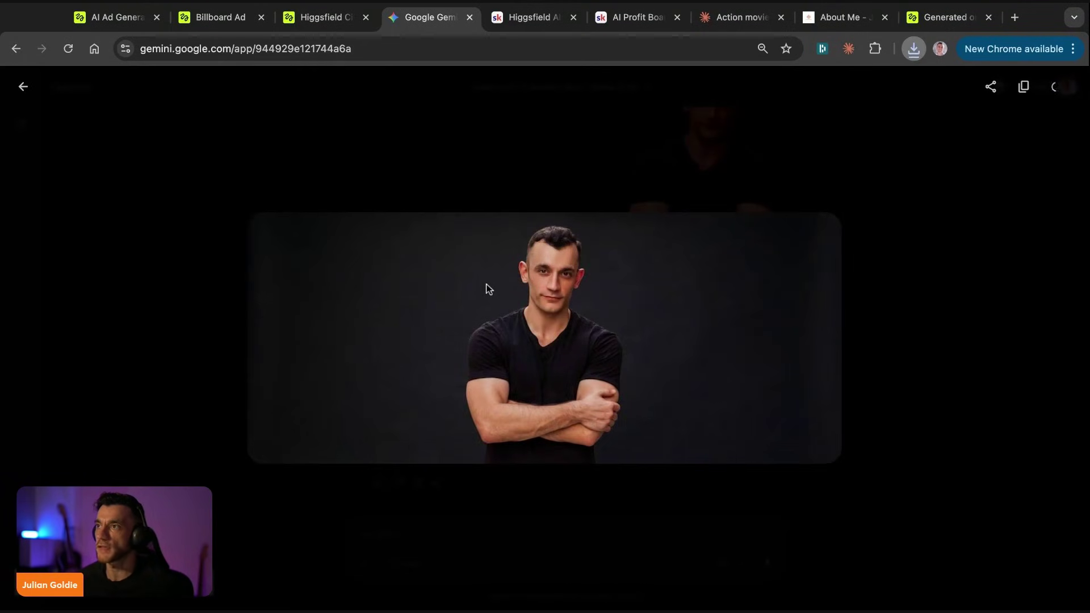
left_click(202, 394)
left_click(448, 401)
left_click(187, 287)
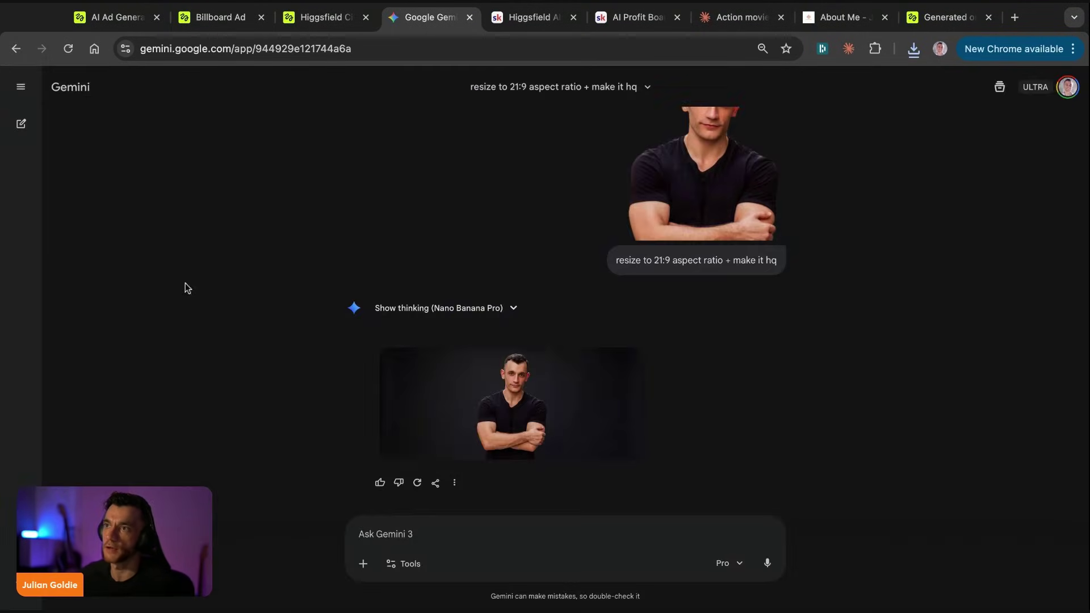
Step: Upload the 21:9 portrait as the start frame in Cinema Studio and generate the explosion walk video
left_click(309, 17)
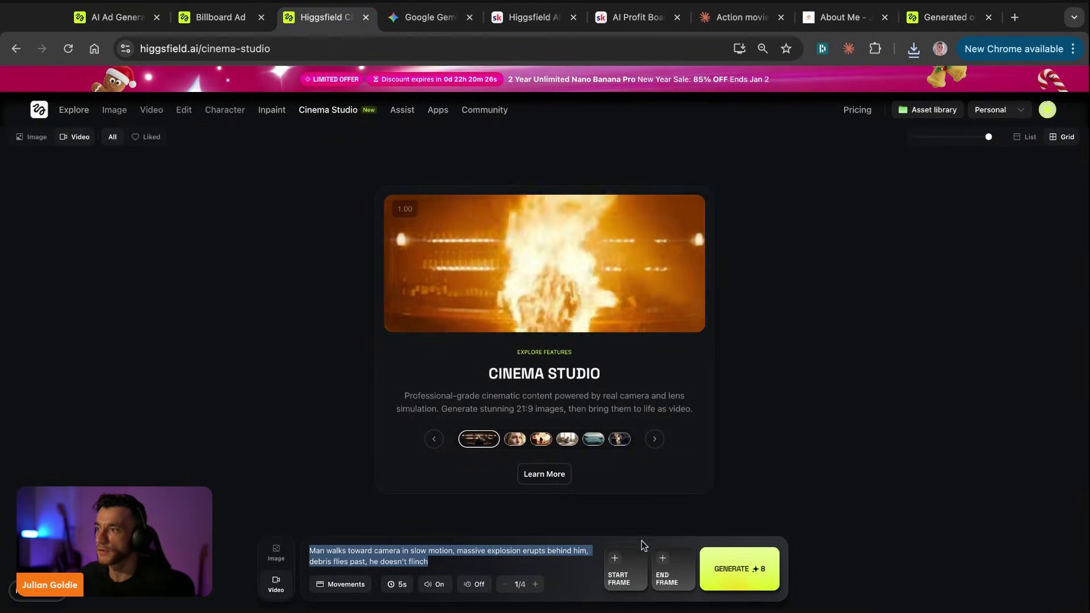
left_click(624, 568)
left_click(370, 428)
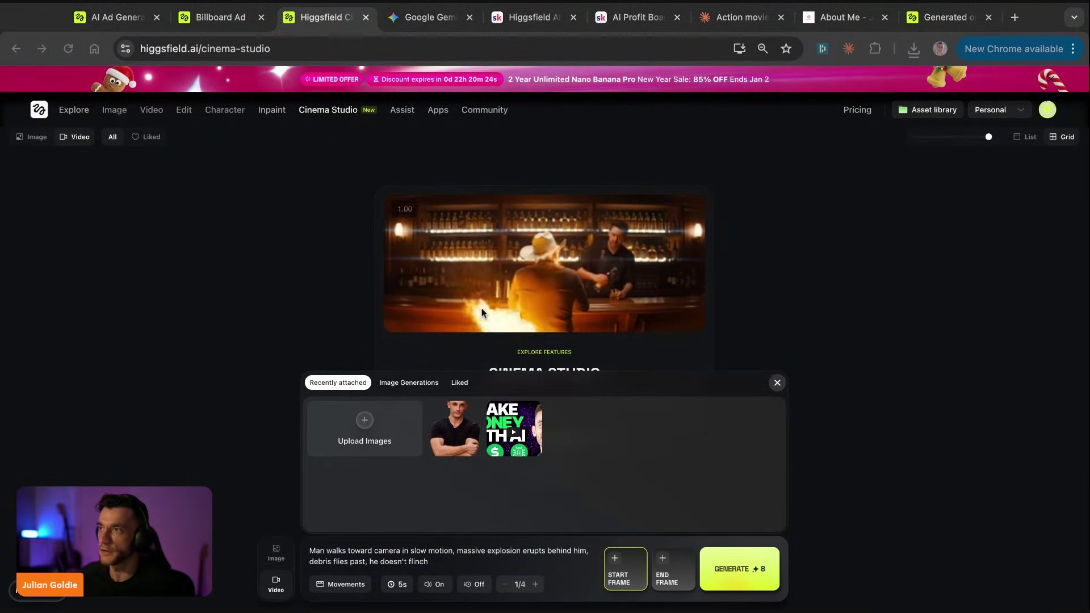
double_click(481, 308)
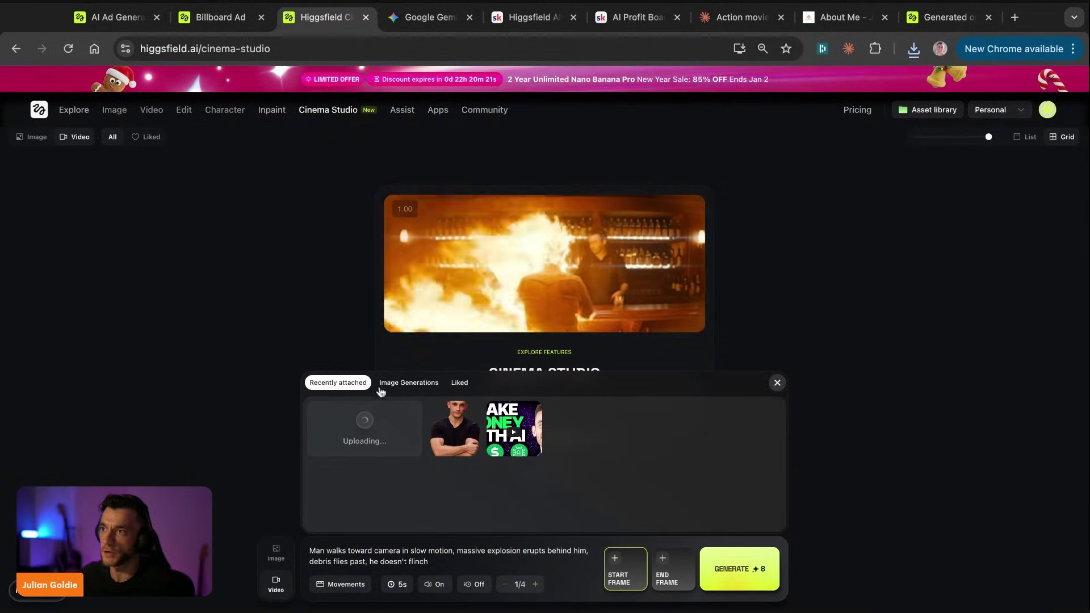
left_click(454, 429)
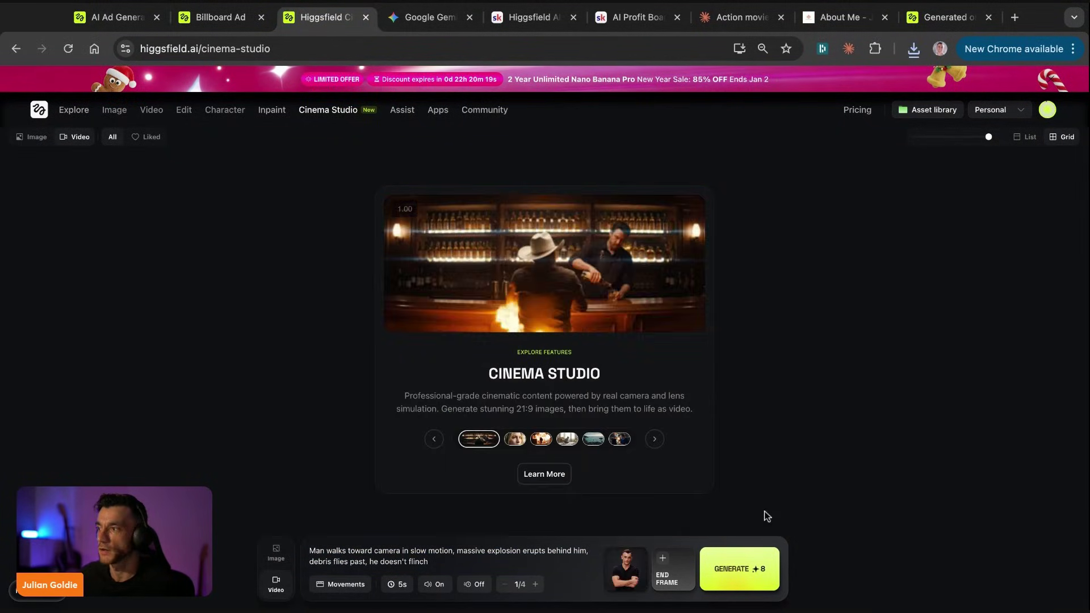
left_click(744, 584)
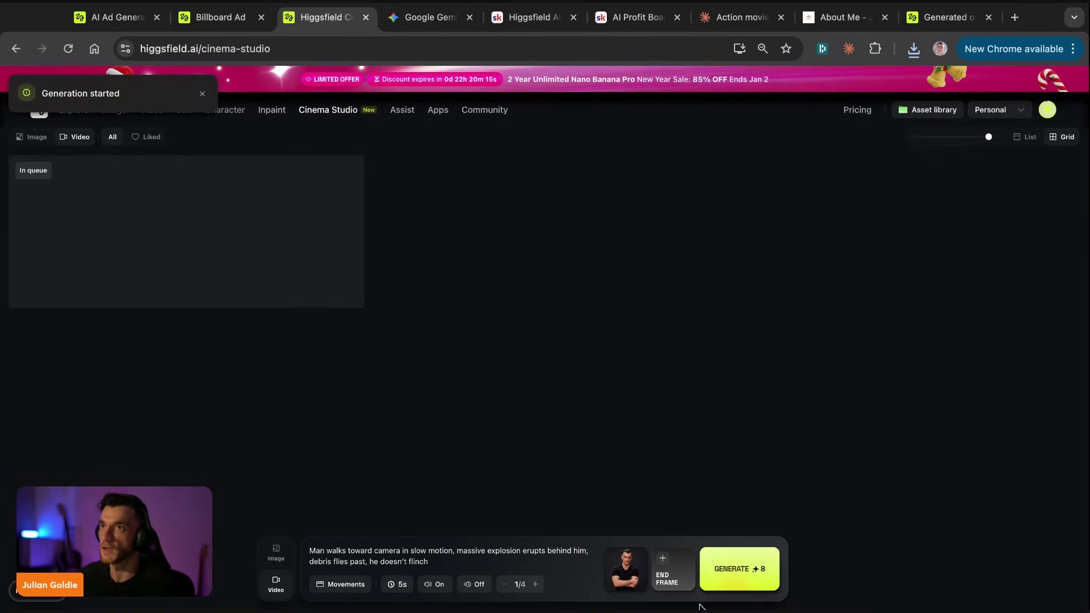
left_click(200, 96)
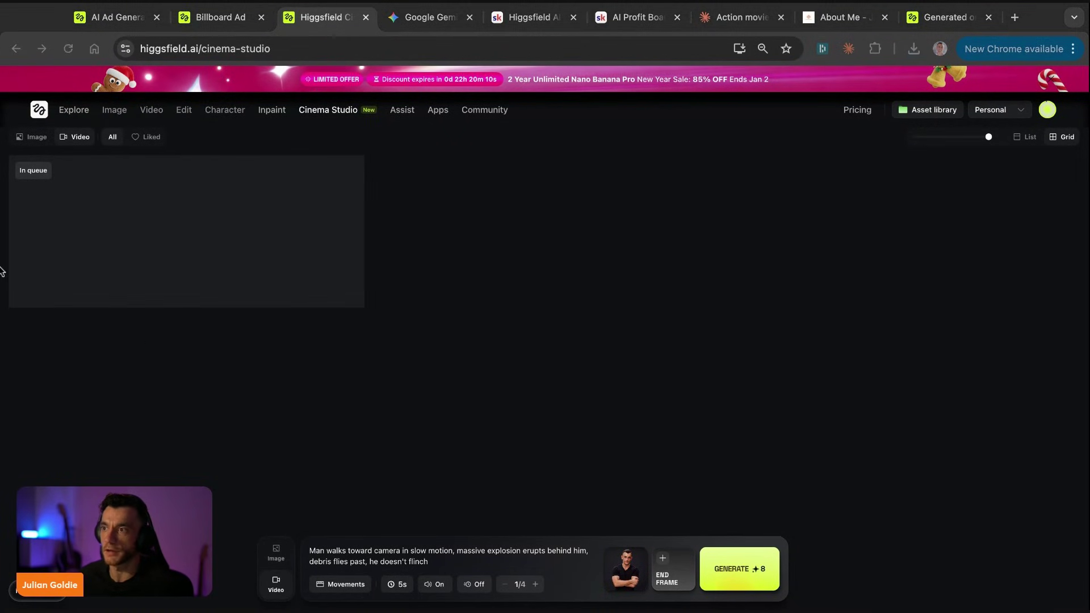
Step: Close the shared billboard video tab and browse the Higgsfield Apps page
left_click_drag(990, 17, 553, 27)
left_click(573, 17)
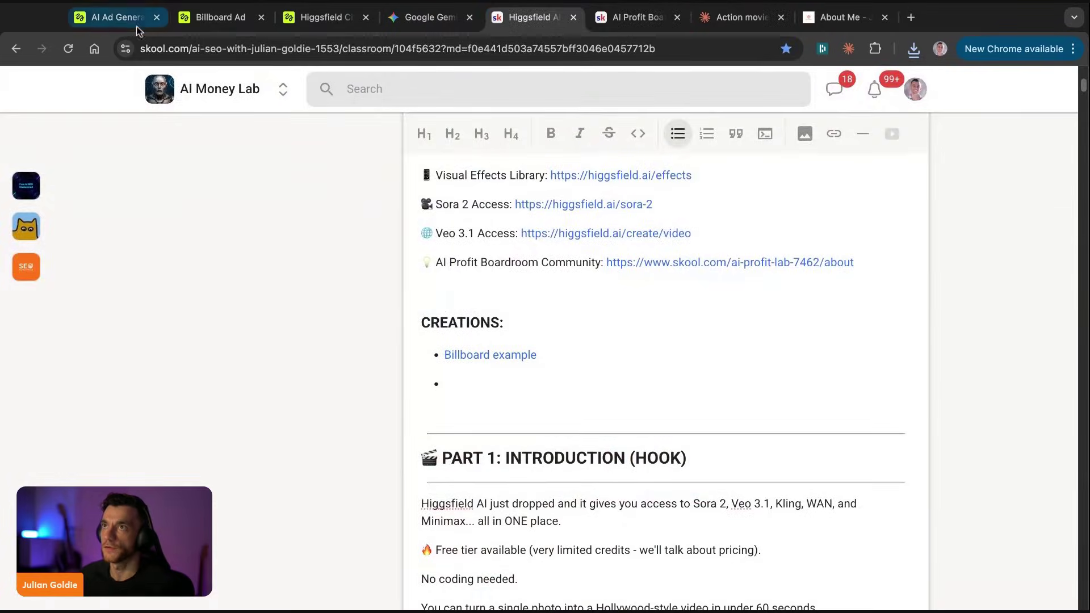
left_click(119, 21)
left_click(432, 109)
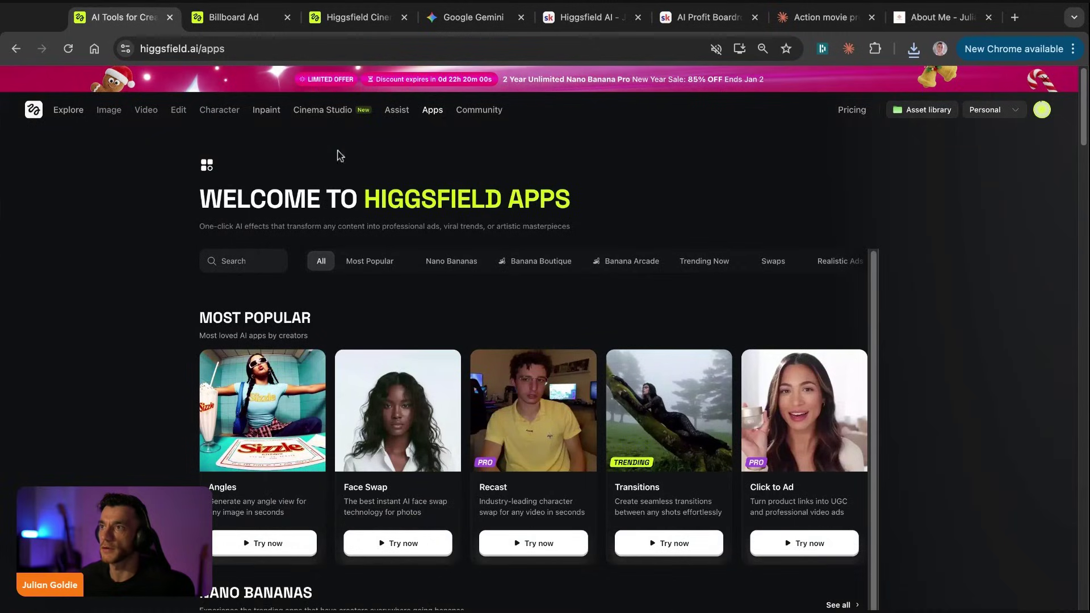
scroll(690, 205, "down", 8)
scroll(783, 239, "up", 8)
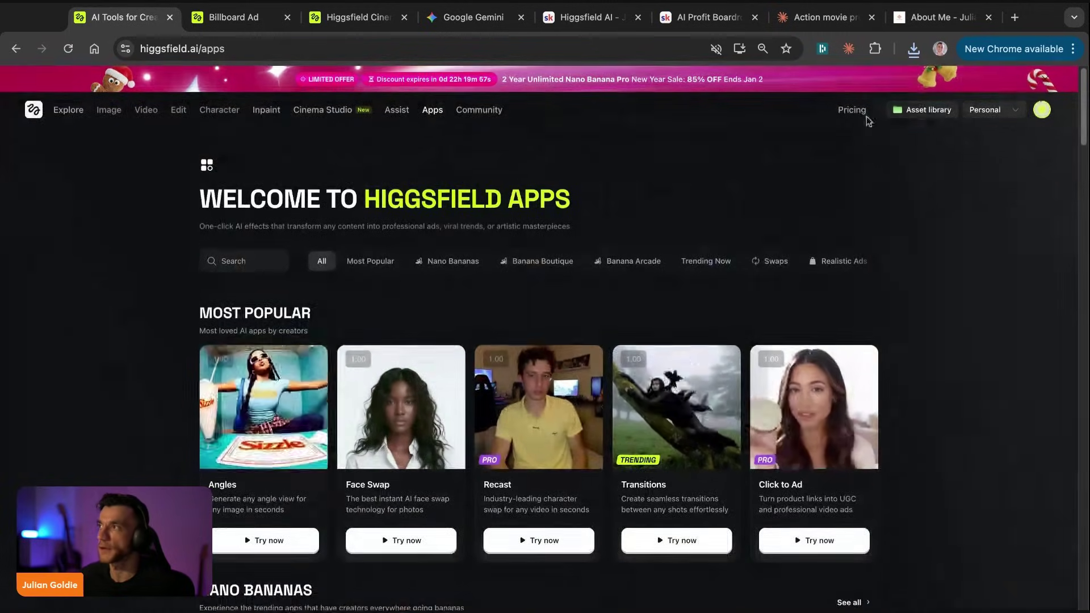
Step: Open the UGC ad video from the Higgsfield asset library and copy its share link
left_click(924, 109)
left_click(313, 210)
left_click(848, 88)
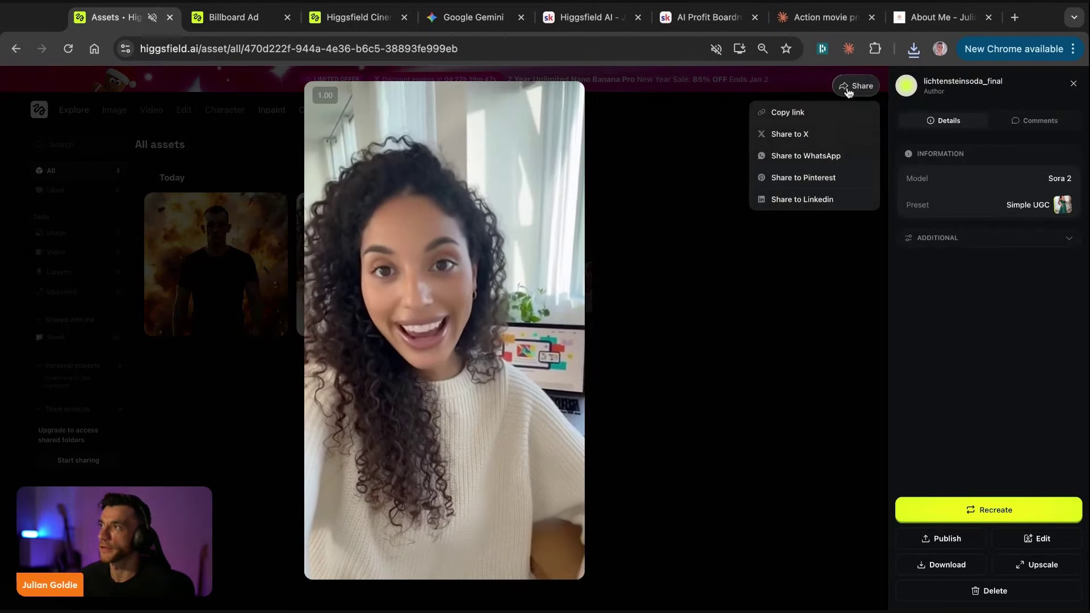
left_click(808, 111)
Step: Add a bullet "UGC Example" linked to the shared ad video under CREATIONS in the Skool lesson, and start another bullet
left_click(590, 17)
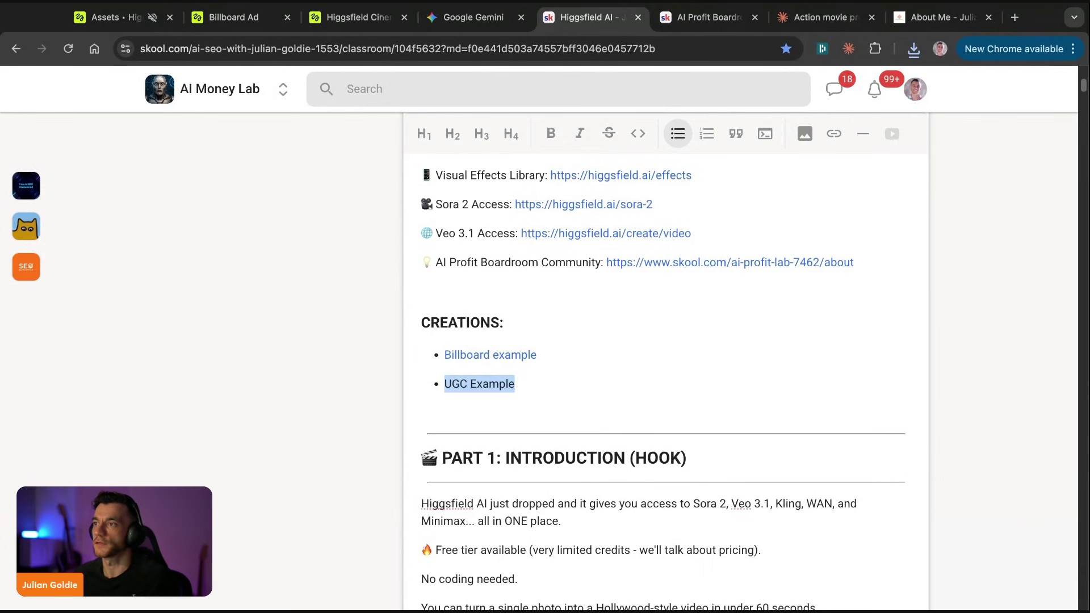
key("super+v")
key("Return")
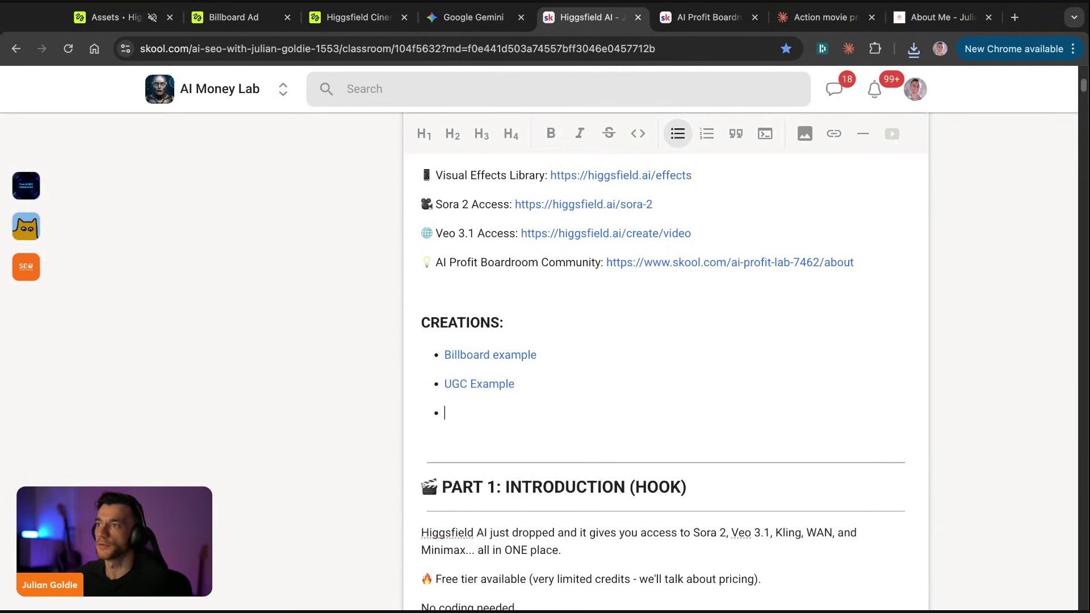
scroll(506, 297, "up", 15)
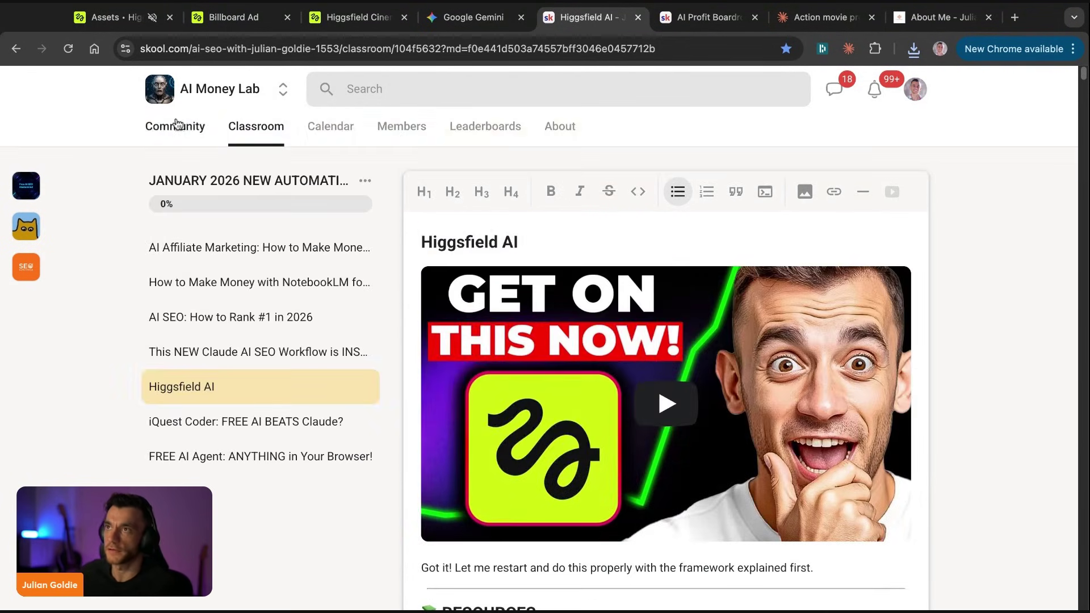
Step: Open the AI Money Lab community in a separate tab, browse its posts and open the January 2026 automations course in its classroom
left_click(173, 101, "super")
left_click_drag(631, 16, 525, 17)
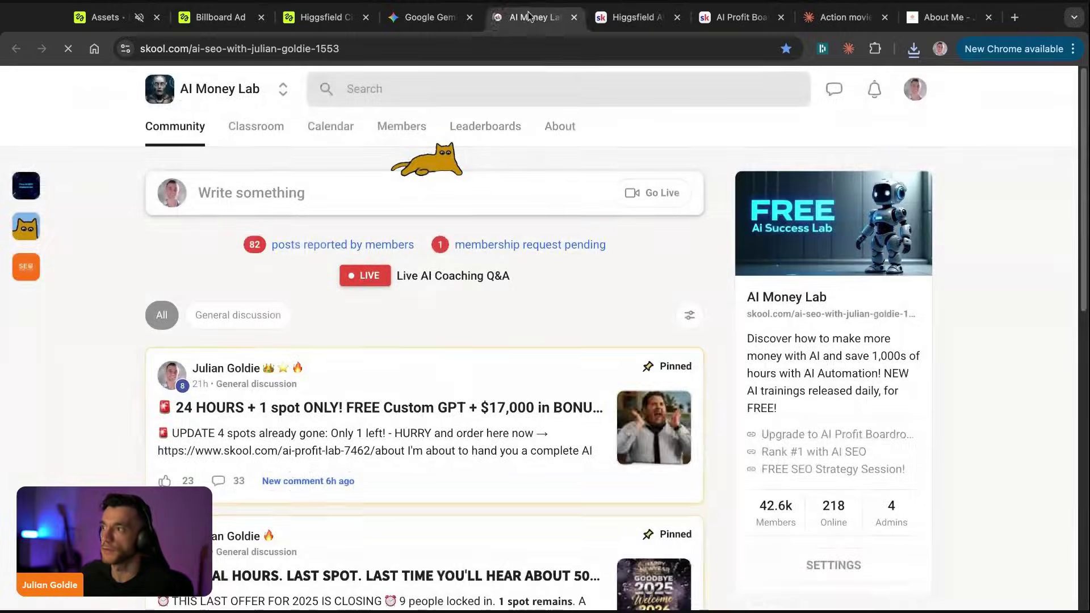
scroll(705, 462, "down", 10)
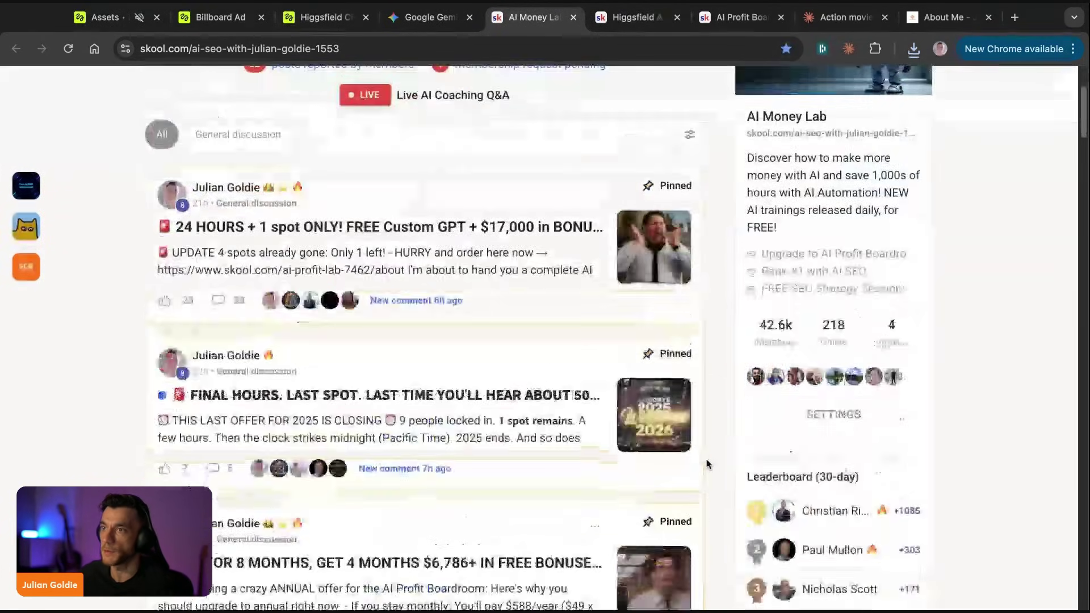
scroll(718, 475, "down", 1)
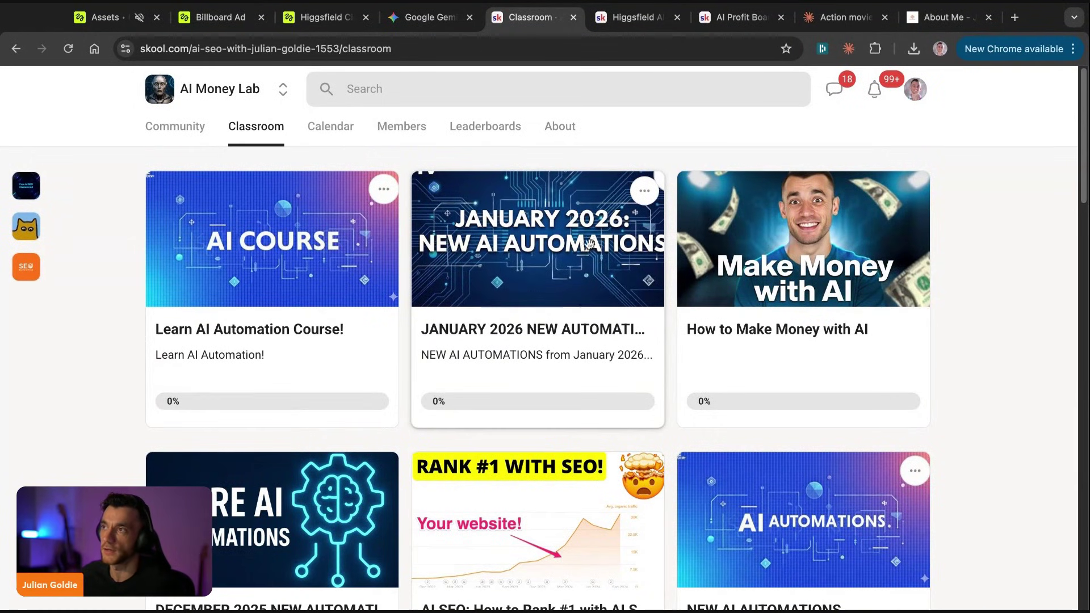
left_click(559, 243)
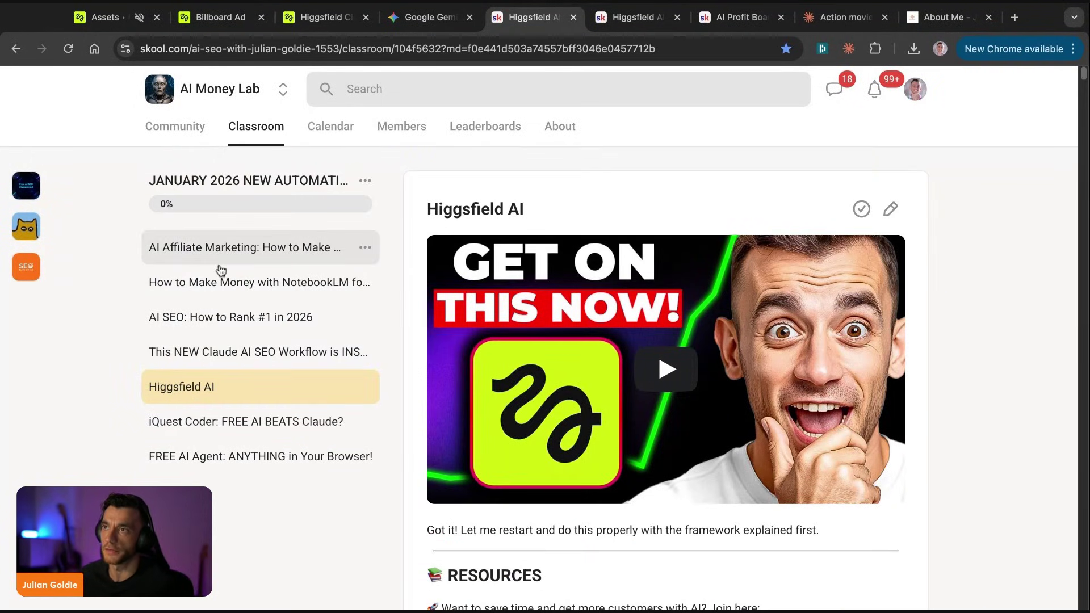
Step: Look through the RESOURCES links in the published Higgsfield AI lesson
scroll(377, 365, "down", 5)
left_click_drag(715, 486, 405, 246)
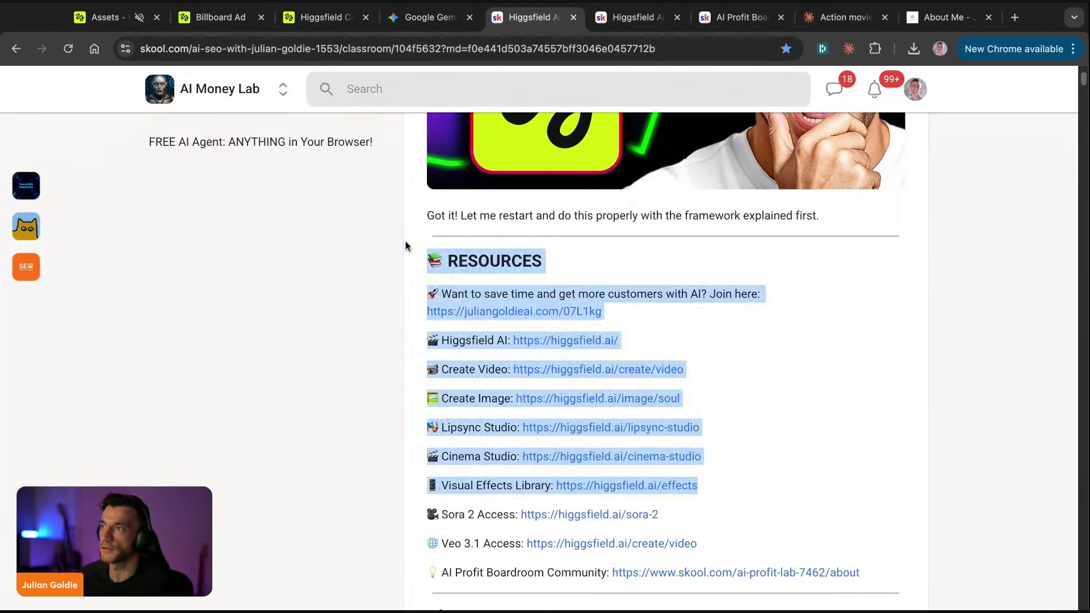
left_click(865, 483)
scroll(574, 265, "down", 6)
scroll(502, 230, "up", 2)
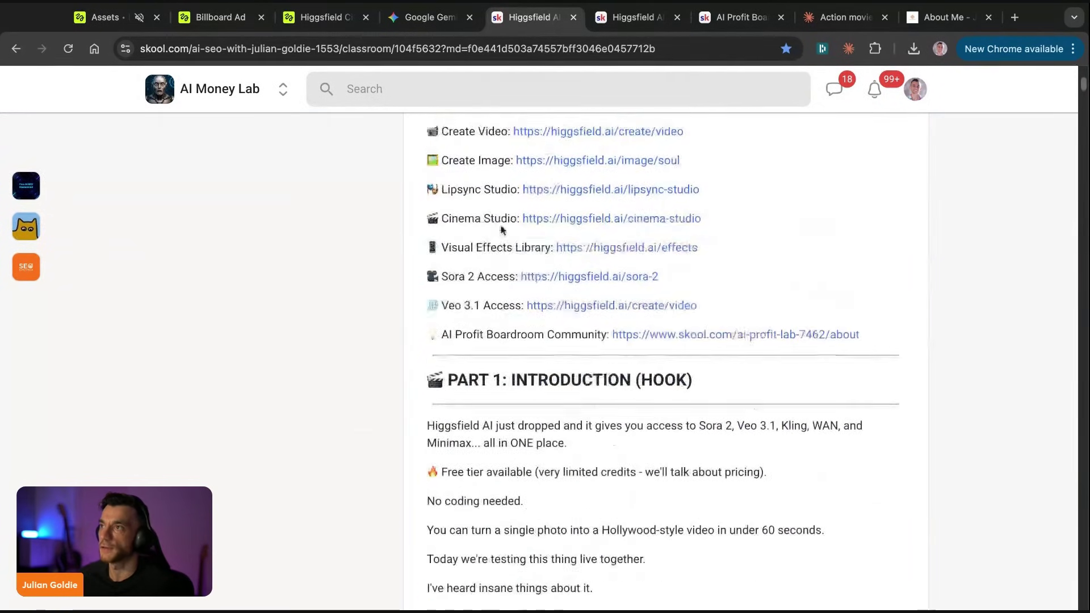
Step: Switch to the lesson editing tab and review the RESOURCES links and the CREATIONS list
left_click(633, 17)
scroll(656, 311, "down", 5)
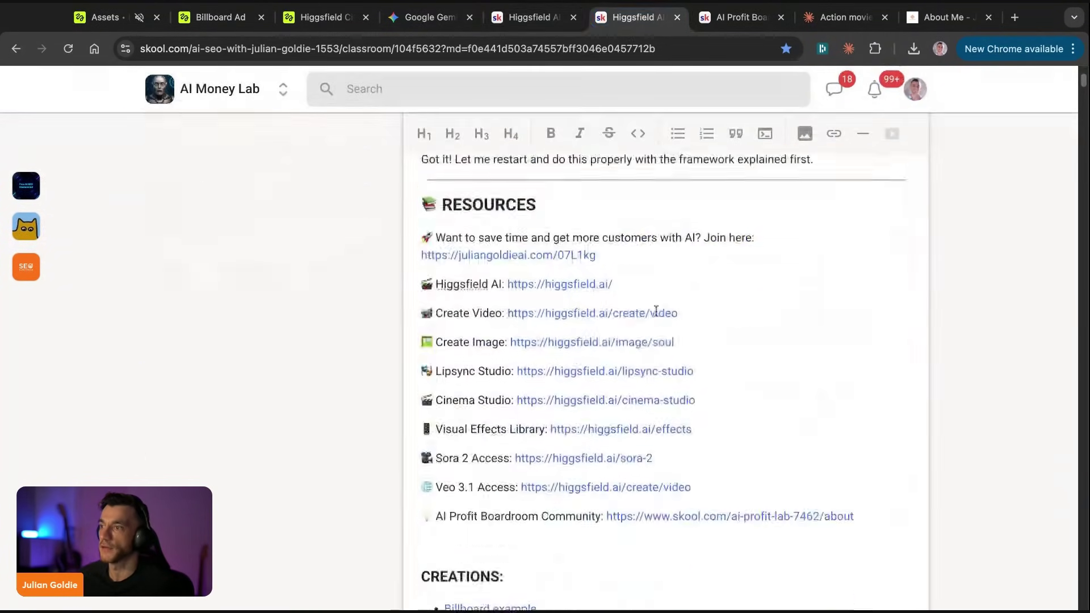
scroll(656, 311, "down", 4)
scroll(394, 342, "up", 4)
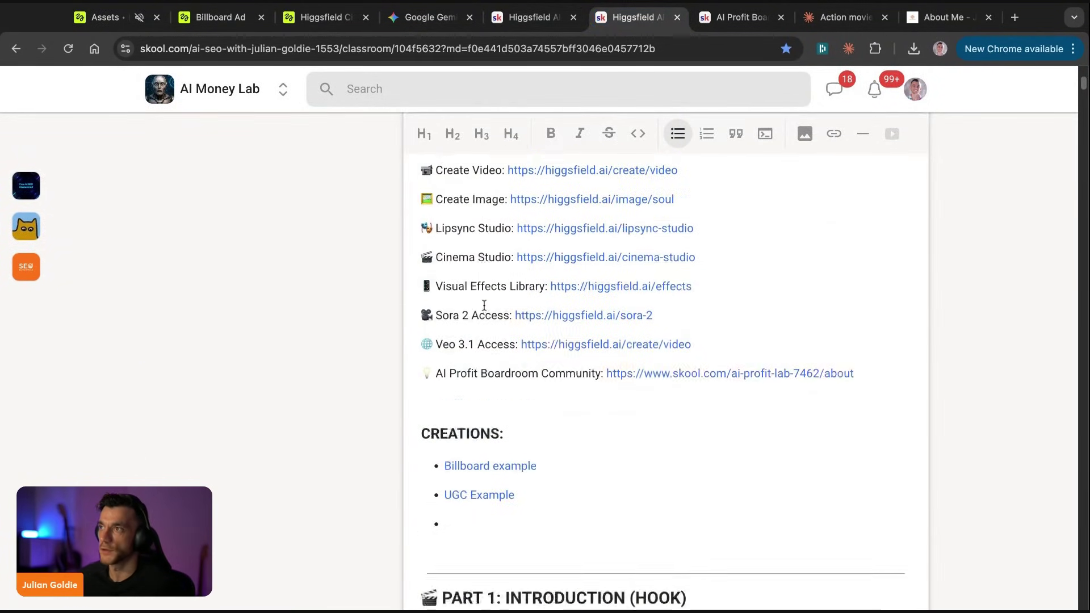
left_click(431, 212)
left_click_drag(431, 212, 855, 511)
scroll(771, 431, "down", 6)
Step: Return to Higgsfield Cinema Studio, open Draw to Video in a new tab and close its upload window
left_click(311, 17)
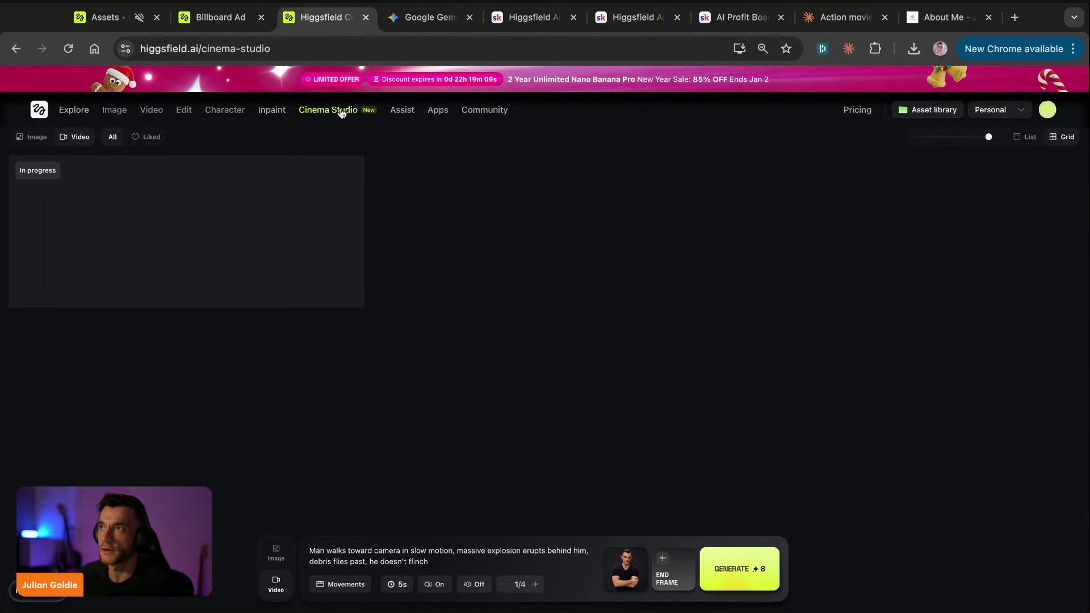
mouse_move(152, 109)
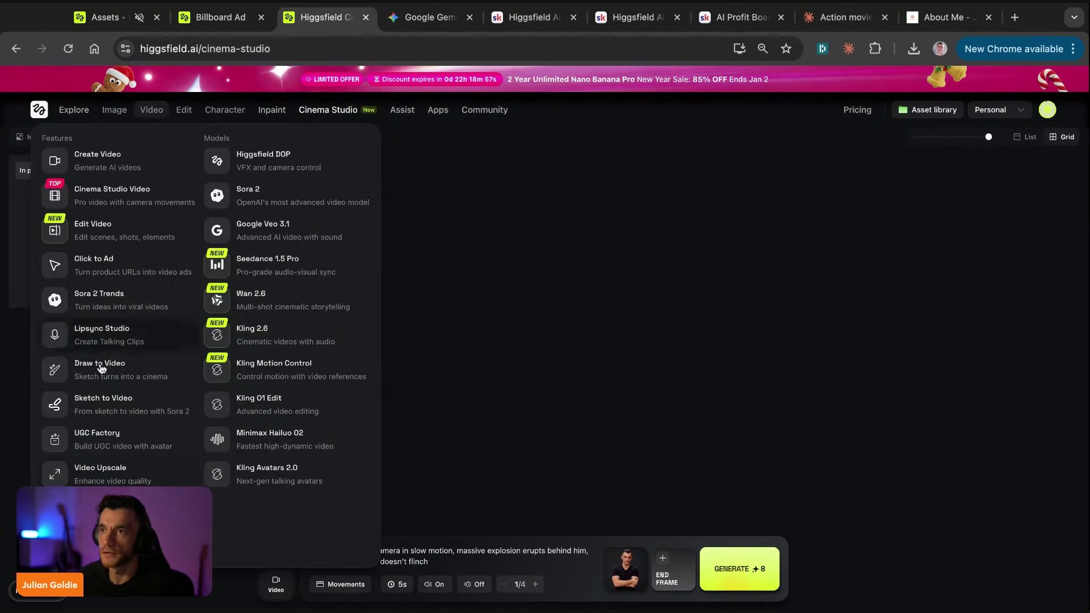
left_click(118, 372)
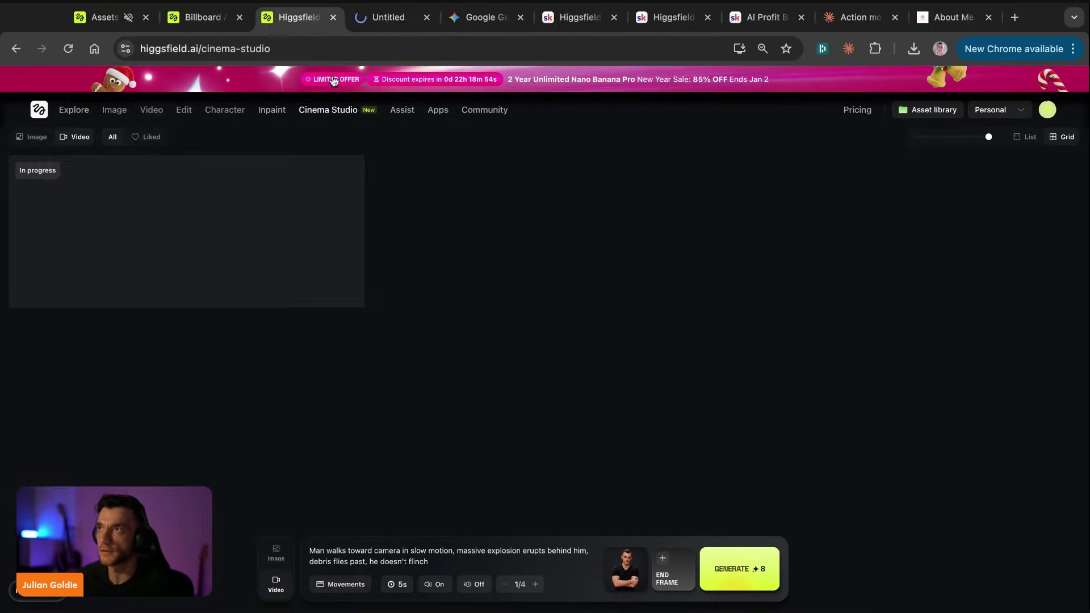
left_click(819, 207)
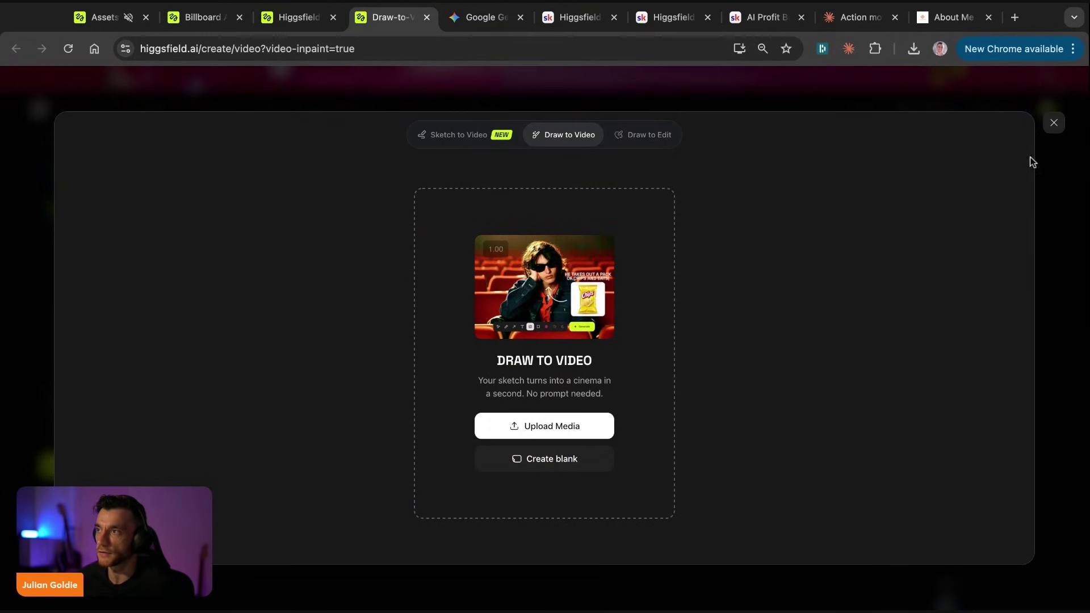
left_click(1054, 122)
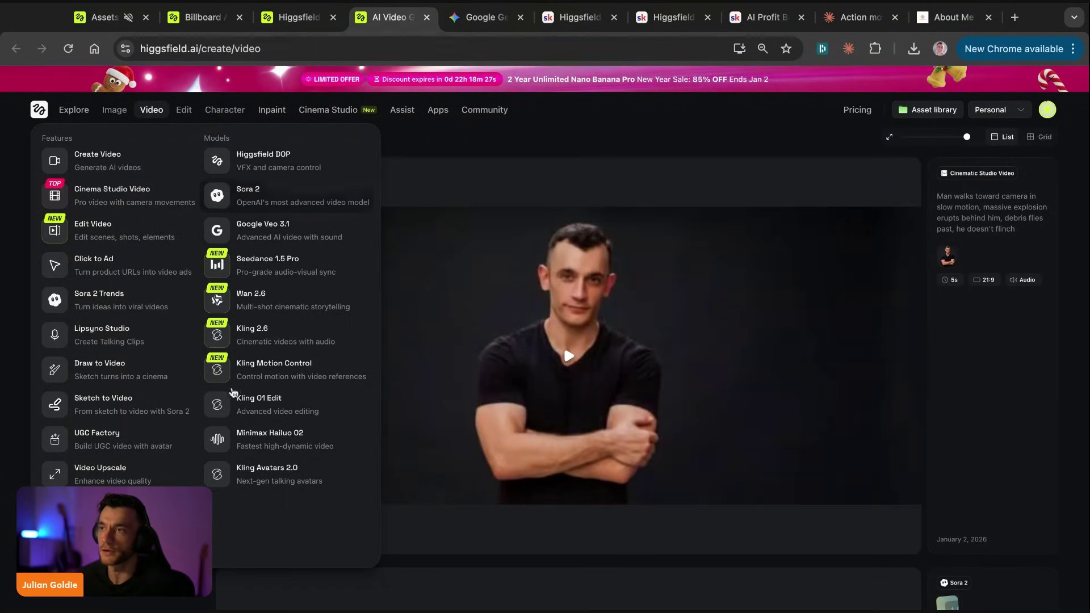
Step: Open Kling Avatars 2.0 in Lipsync Studio and view its audio generation window
left_click(236, 474)
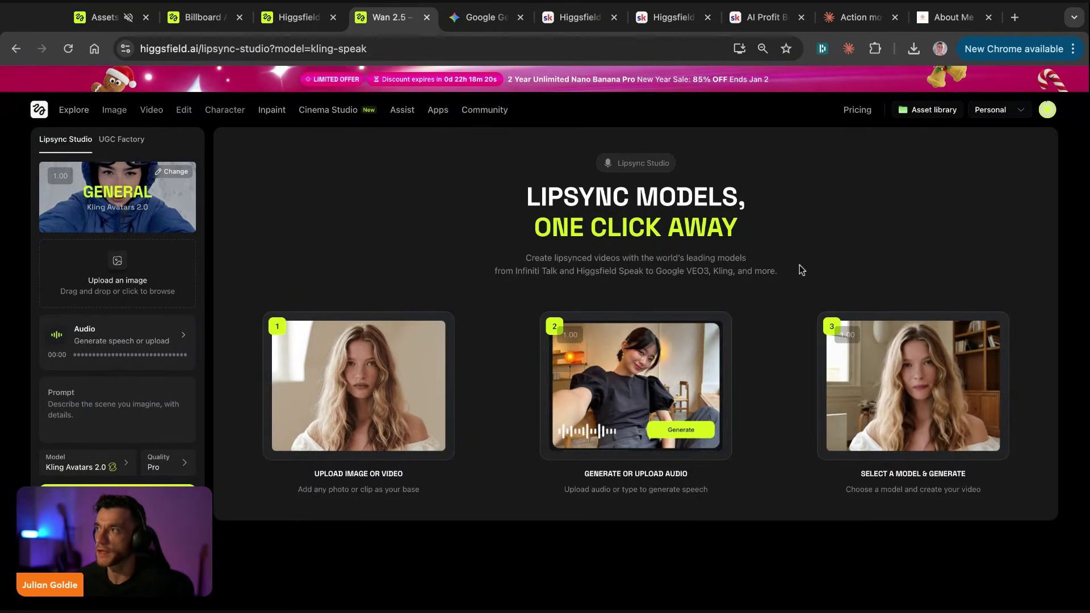
left_click(43, 411)
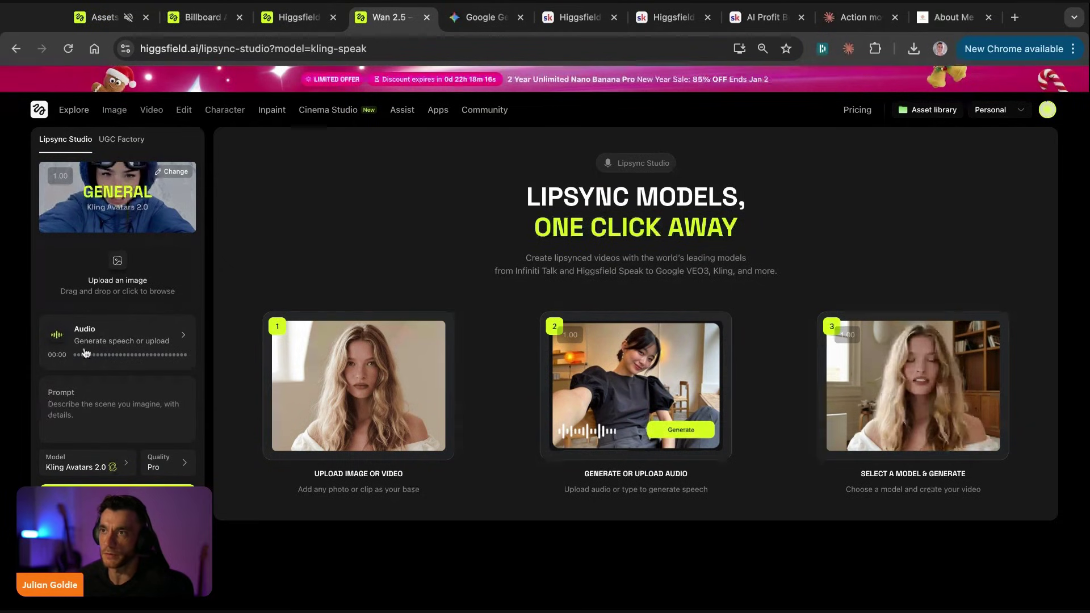
left_click(183, 337)
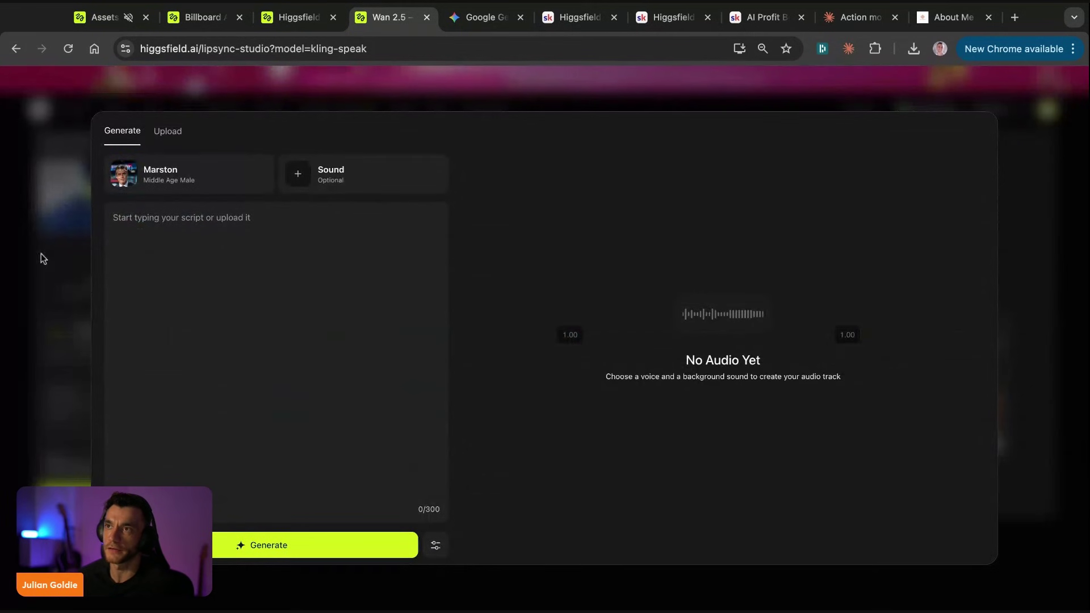
left_click(17, 334)
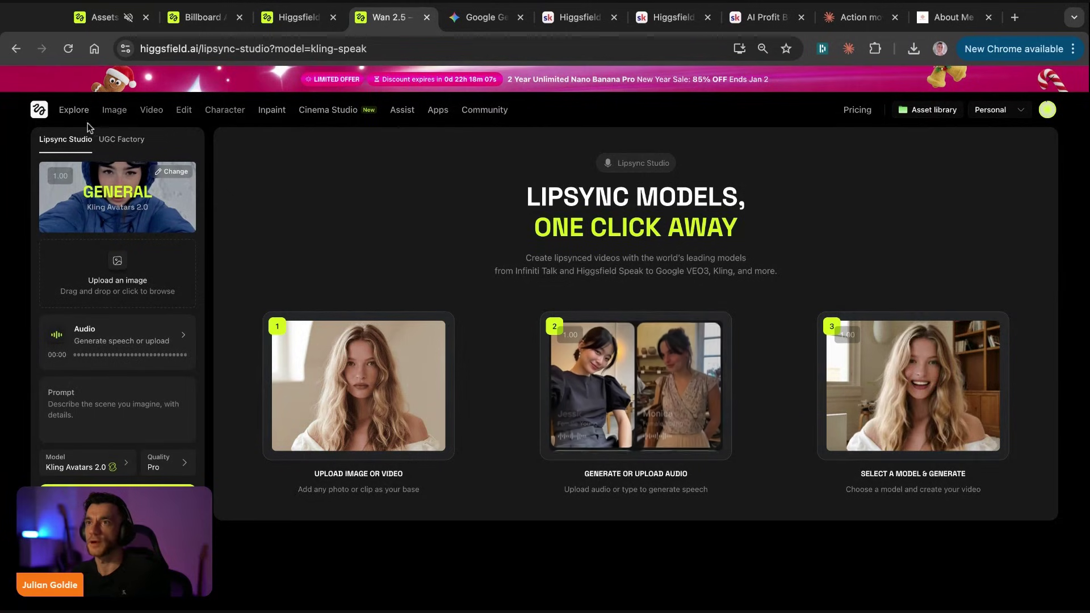
Step: Open UGC Factory, browse its video templates and go to the product placement image section
left_click(116, 142)
left_click(122, 140)
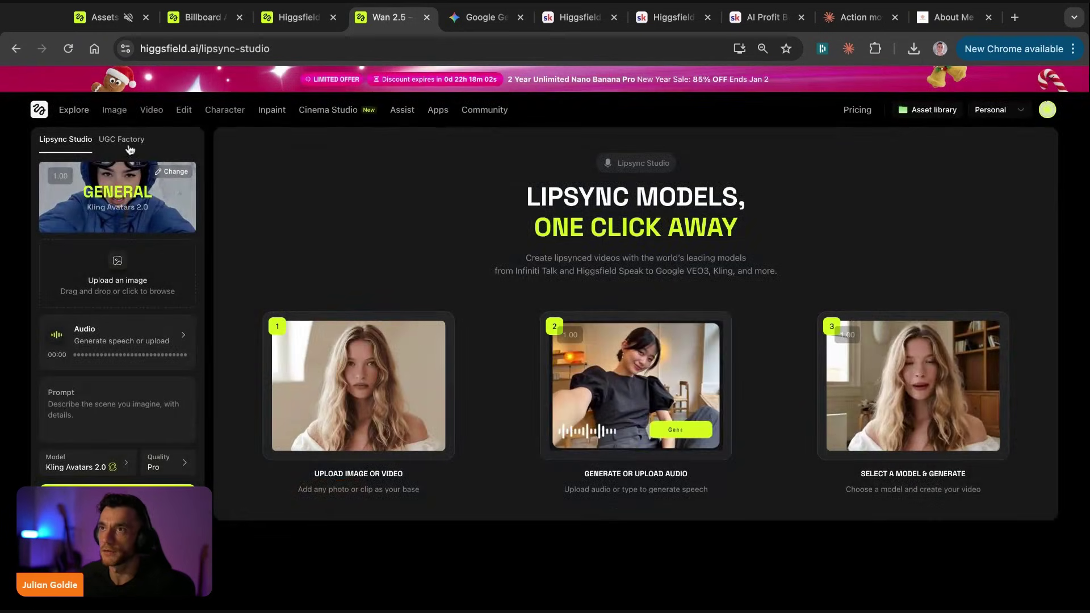
left_click(127, 145)
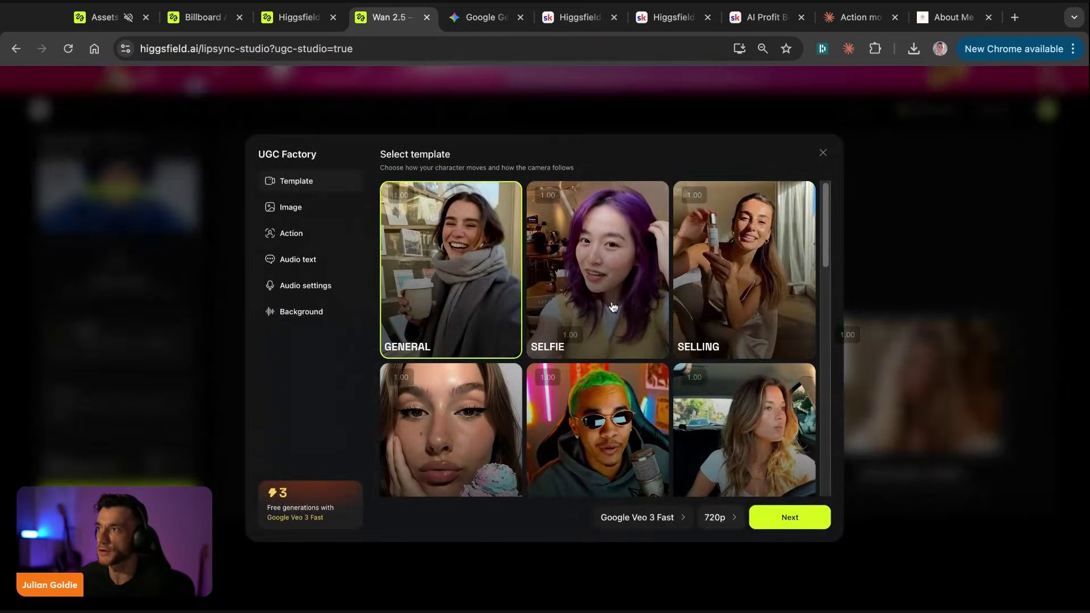
scroll(606, 308, "down", 3)
scroll(604, 308, "down", 3)
scroll(604, 309, "up", 5)
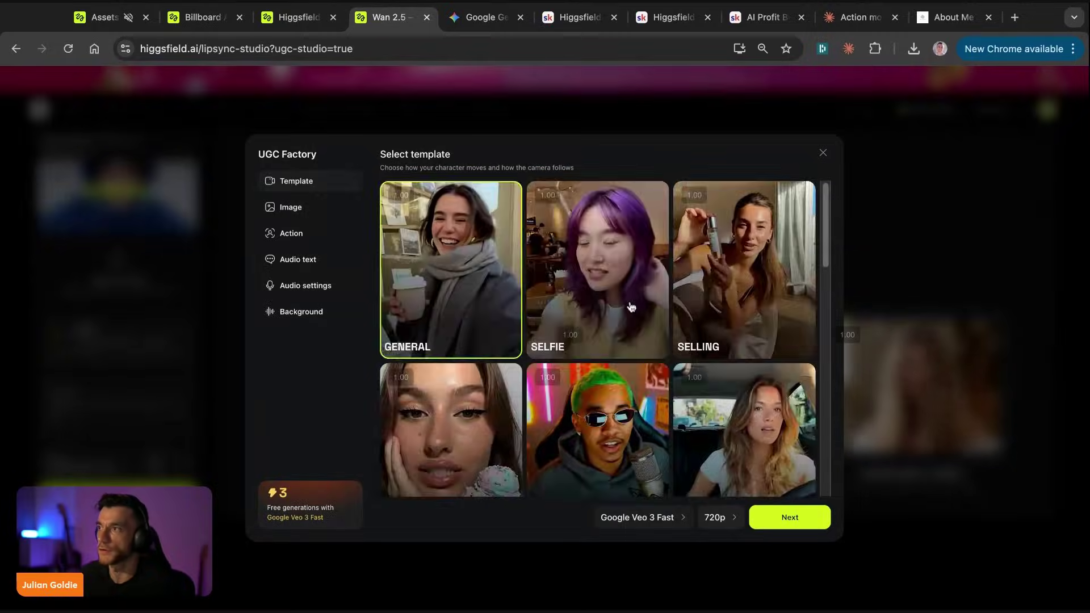
left_click(288, 205)
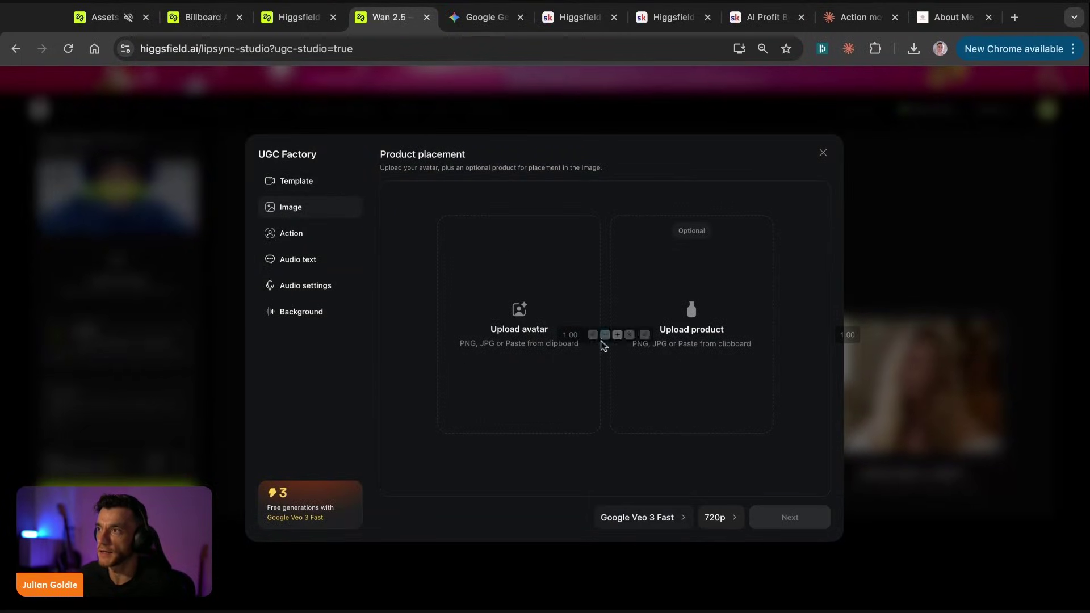
Step: Switch to Gemini, start a new chat and send the prompt "tinned dog food product"
left_click(469, 21)
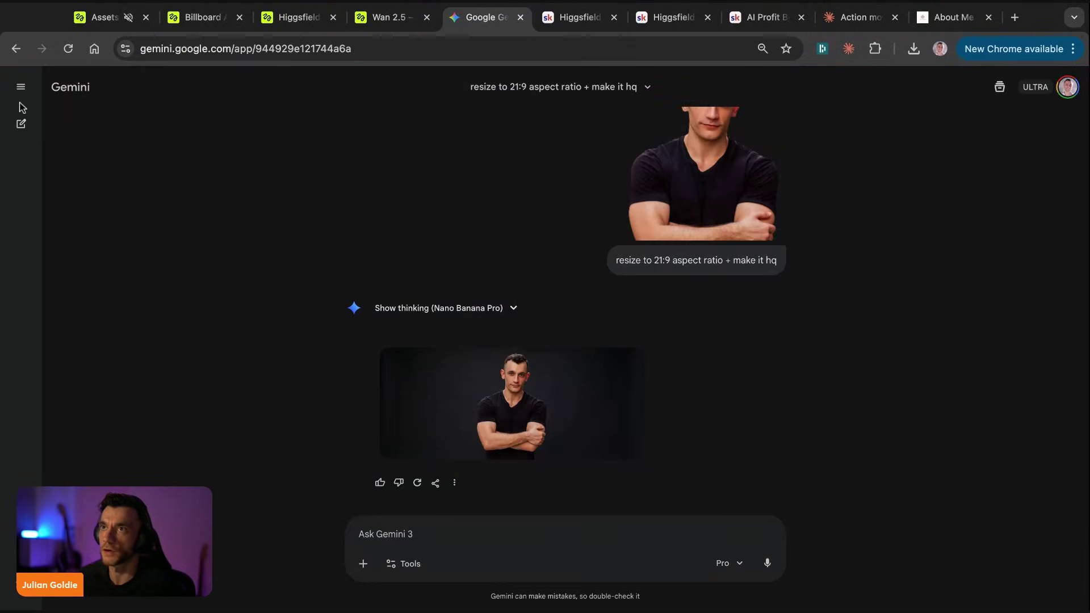
left_click(21, 123)
left_click(14, 49)
left_click(42, 49)
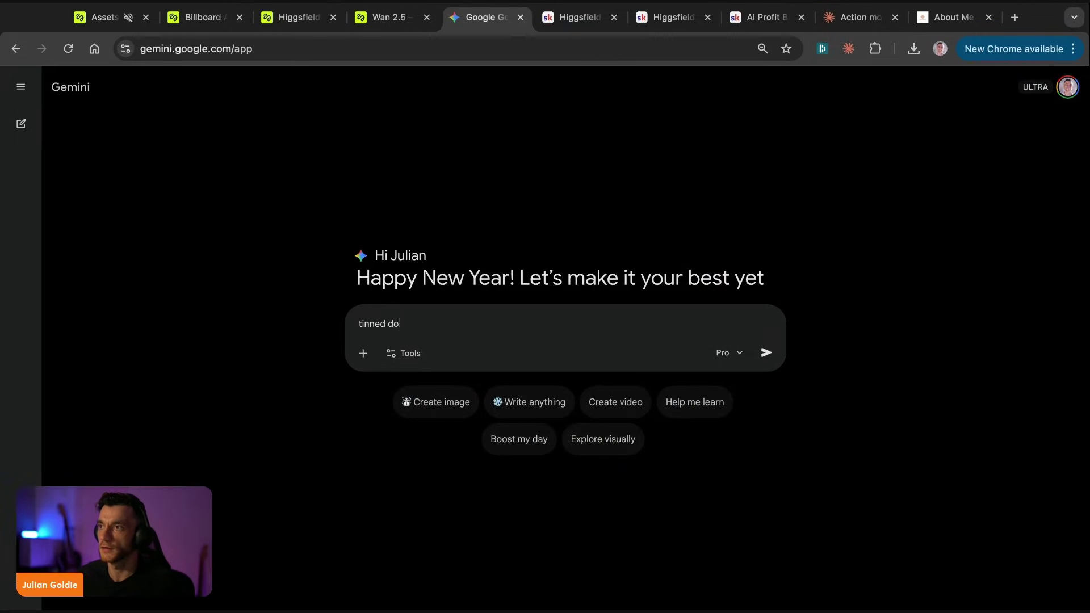
type("ct")
key("Return")
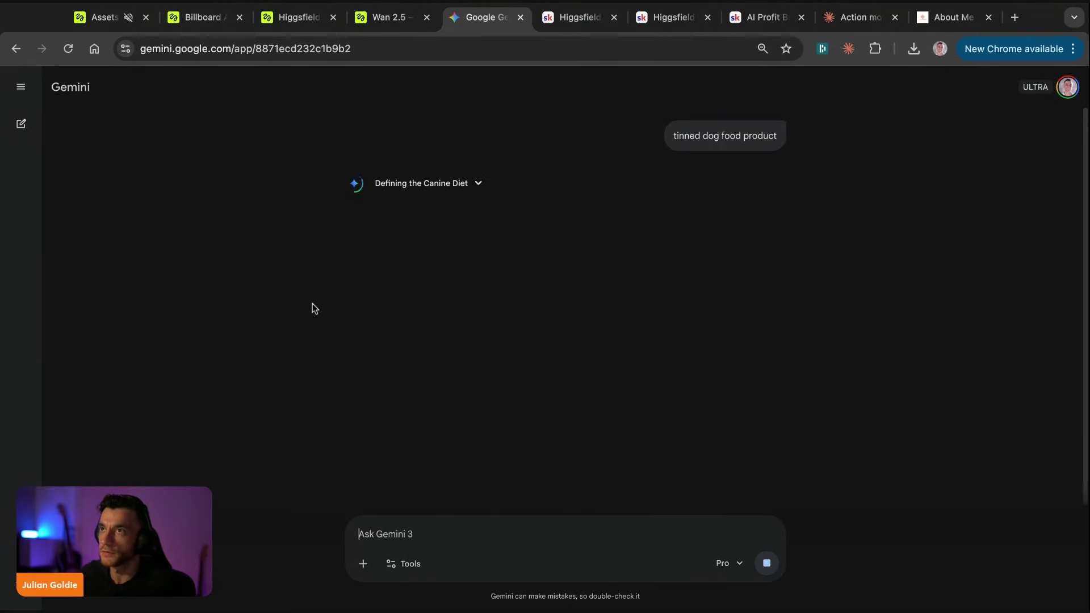
Step: Return to UGC Factory and upload the black T-shirt portrait as the avatar
left_click(382, 21)
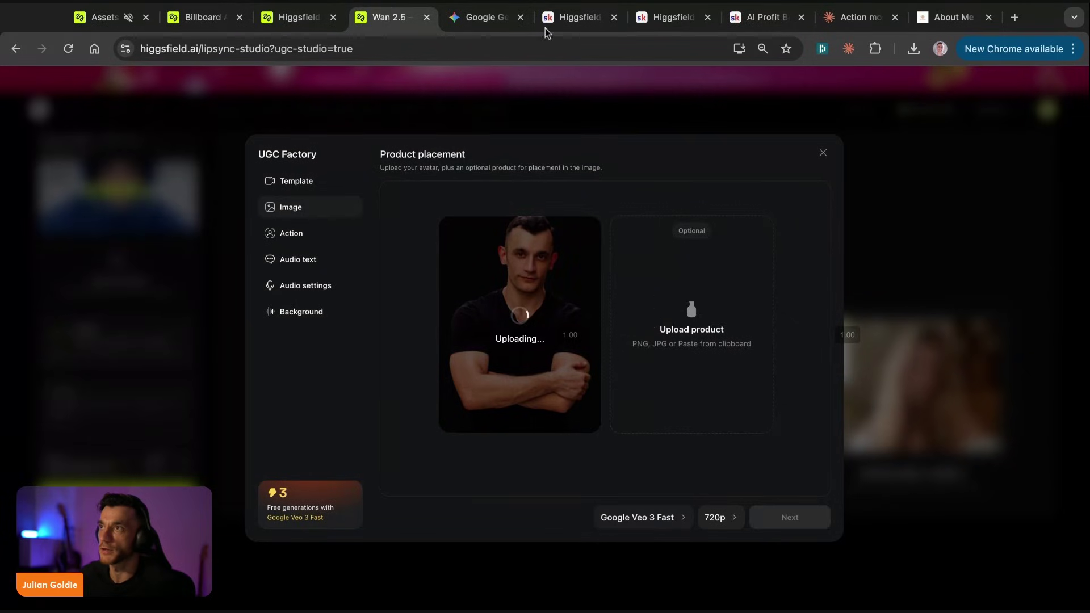
Step: Enable image creation in the Gemini chat and send "tinned dog food product" again
left_click(465, 27)
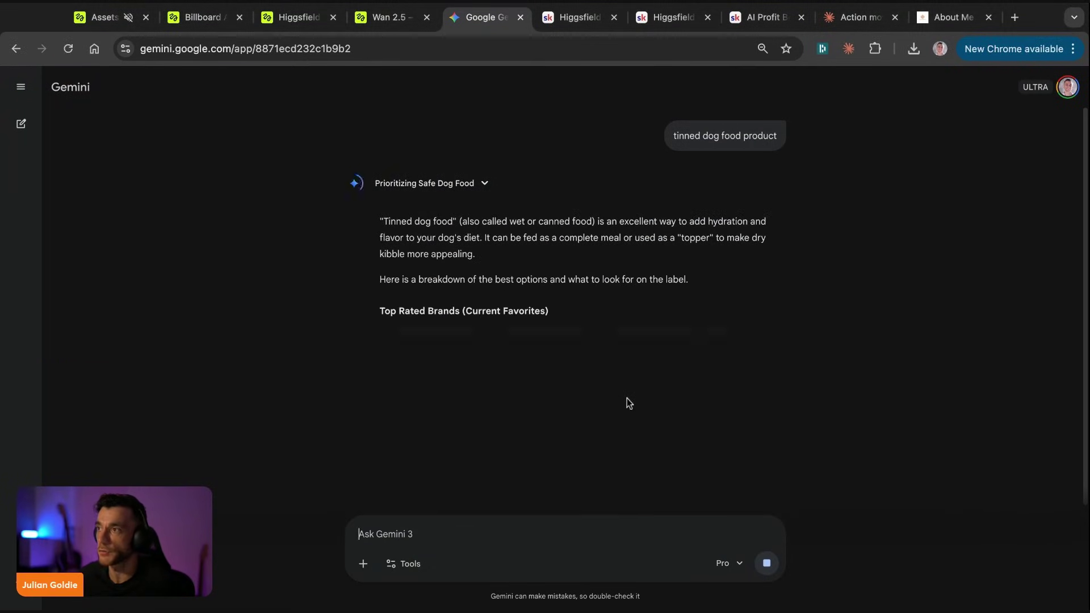
left_click(407, 564)
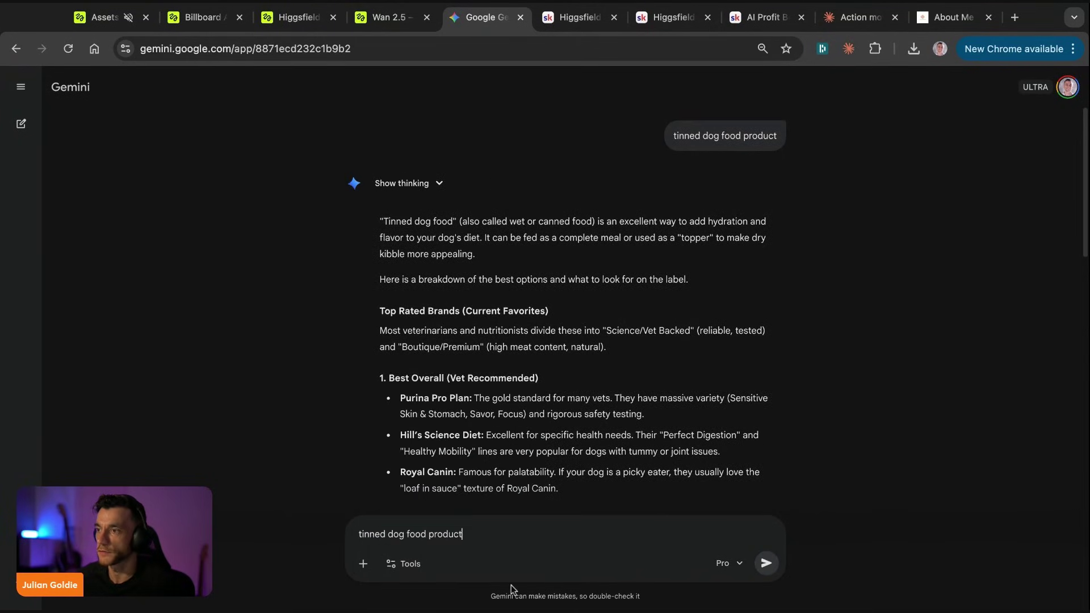
left_click(397, 563)
left_click(436, 435)
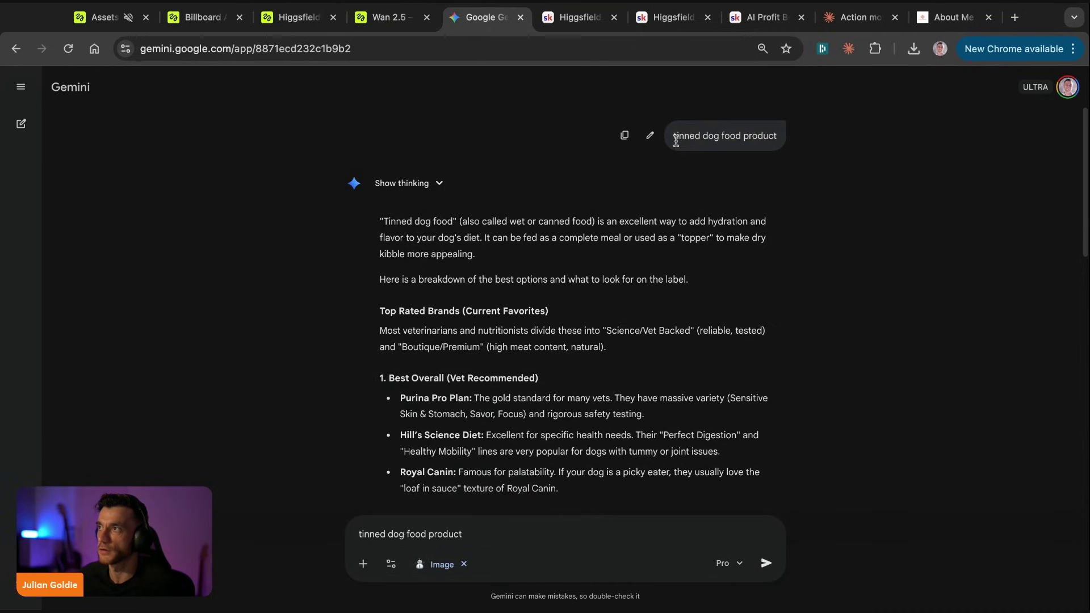
left_click_drag(674, 135, 742, 190)
left_click(513, 532)
key("Return")
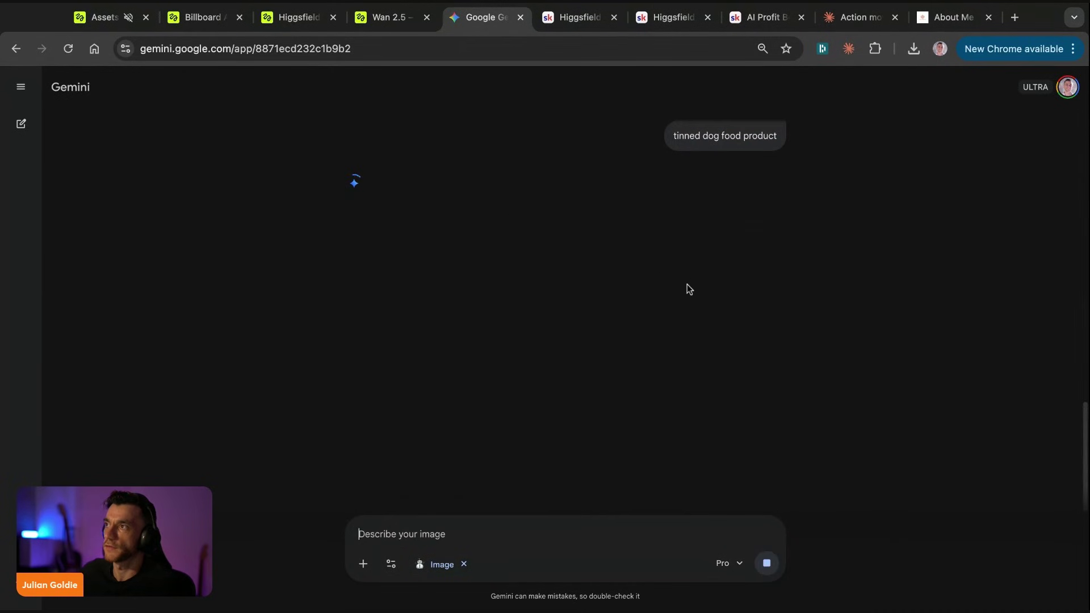
Step: Switch to Cinema Studio and watch the generated explosion walk video
key("super+3")
left_click(255, 223)
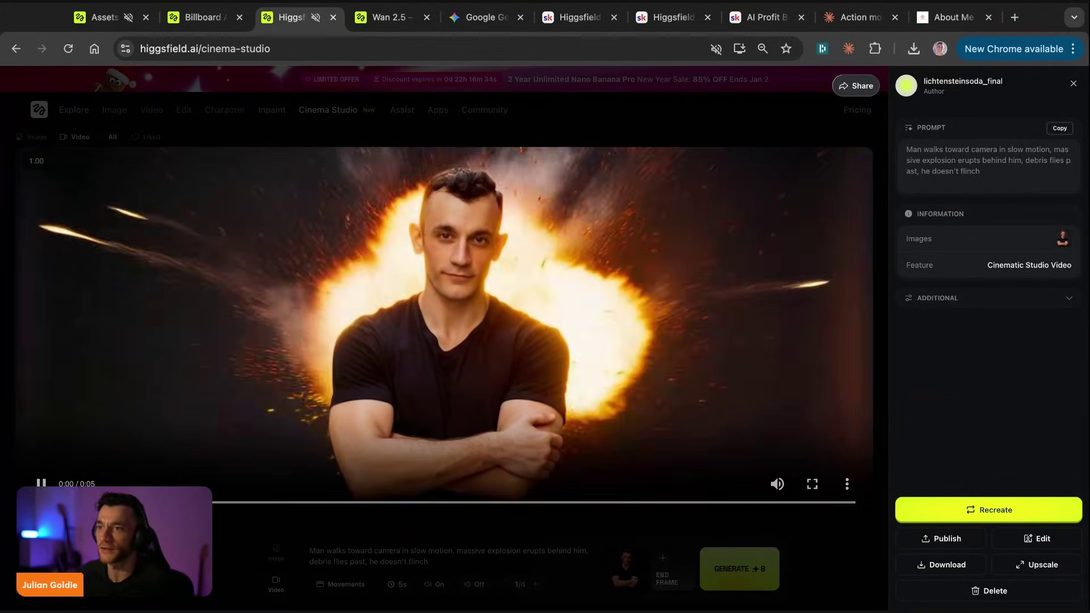
key("Escape")
left_click(240, 190)
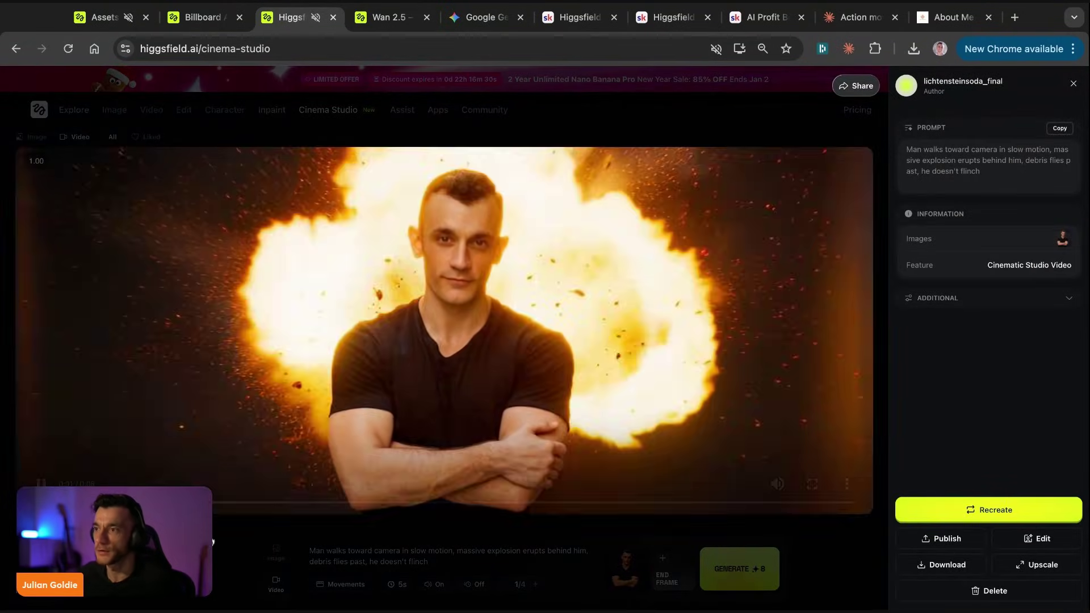
key("Escape")
Step: Examine the explosion video's prompt and preview its start frame portrait in Cinema Studio
left_click_drag(351, 549, 309, 549)
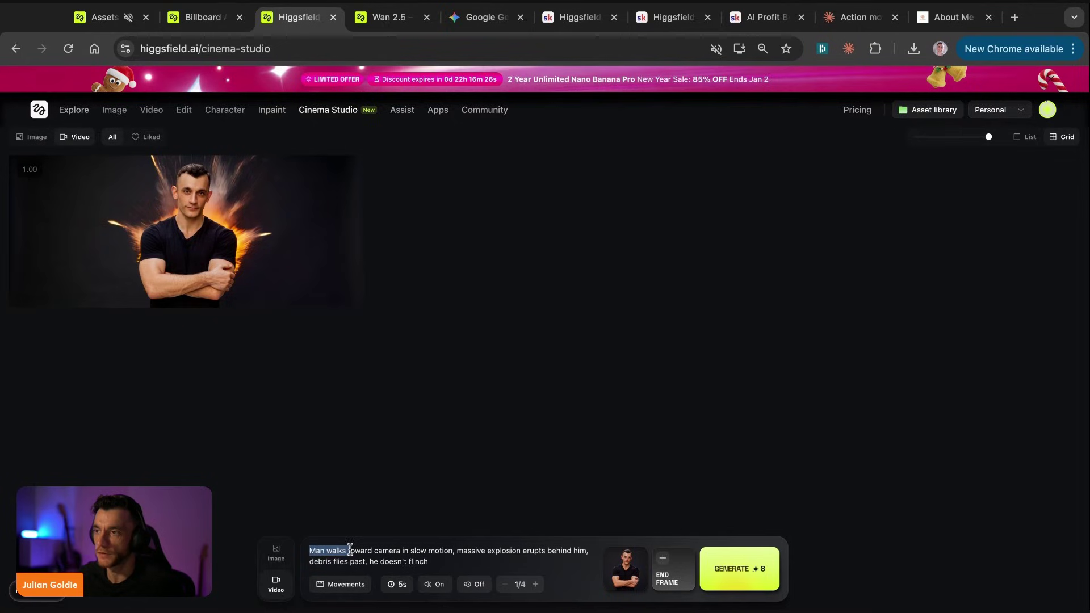
triple_click(377, 550)
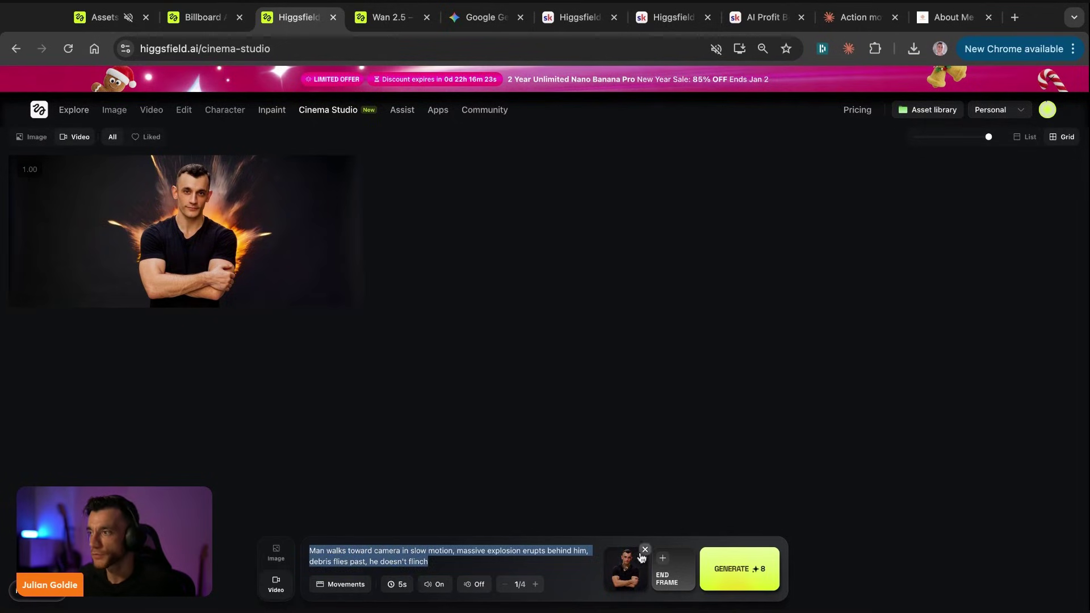
left_click(630, 579)
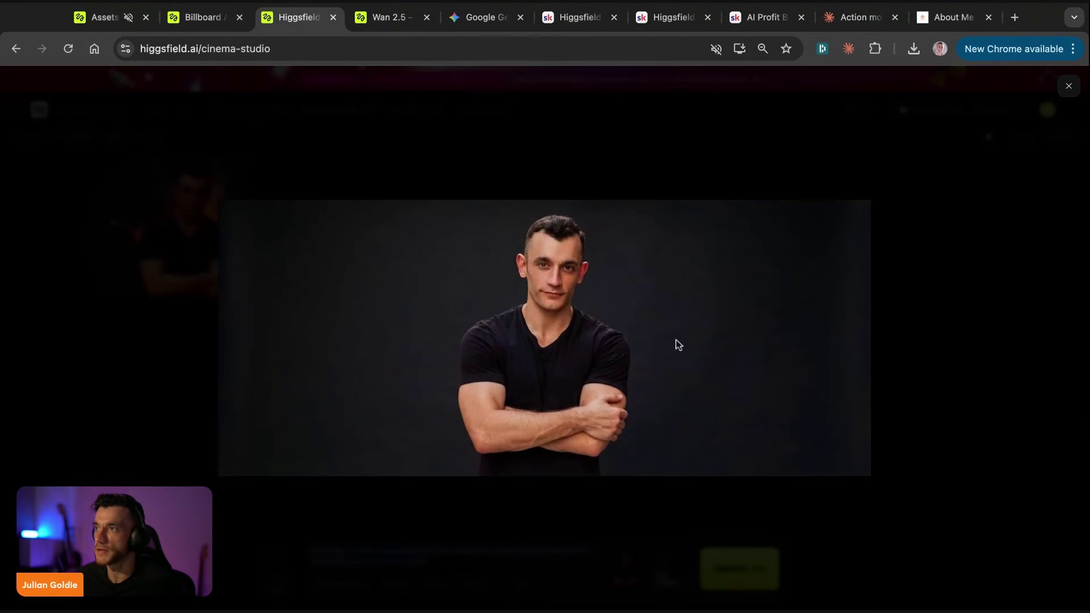
left_click(84, 393)
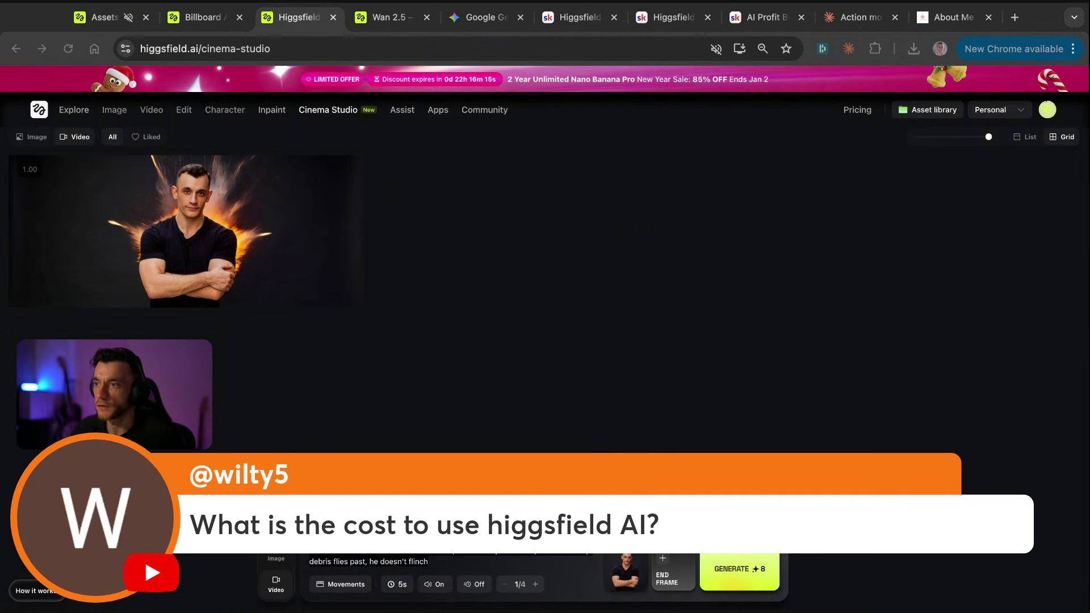
left_click(607, 440)
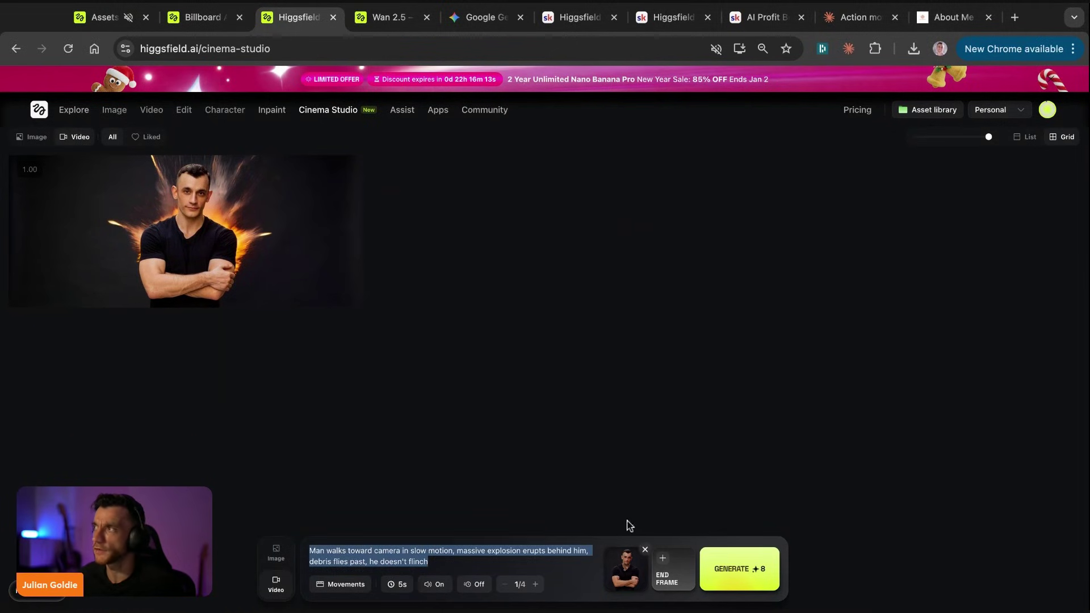
left_click(556, 441)
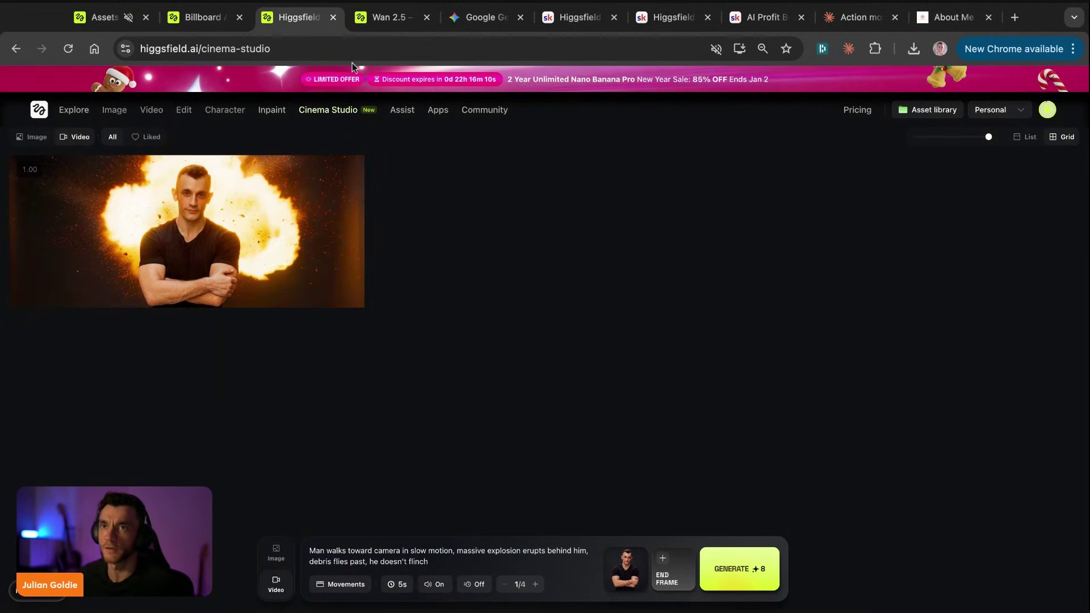
Step: Switch to Gemini and start a new chat with image creation enabled for the tinned dog food product
left_click(391, 17)
left_click(485, 17)
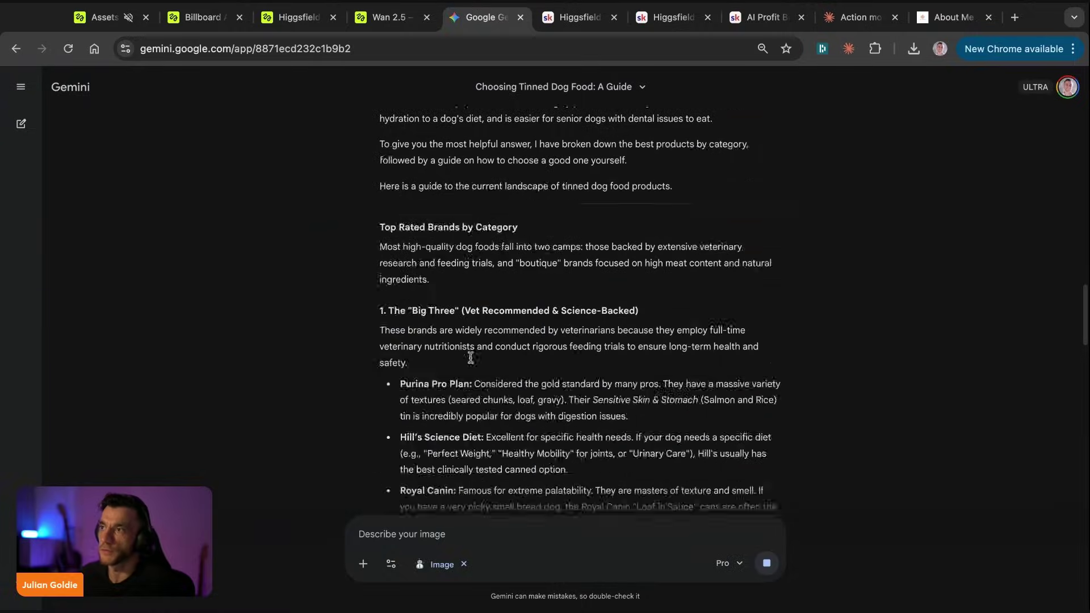
triple_click(748, 135)
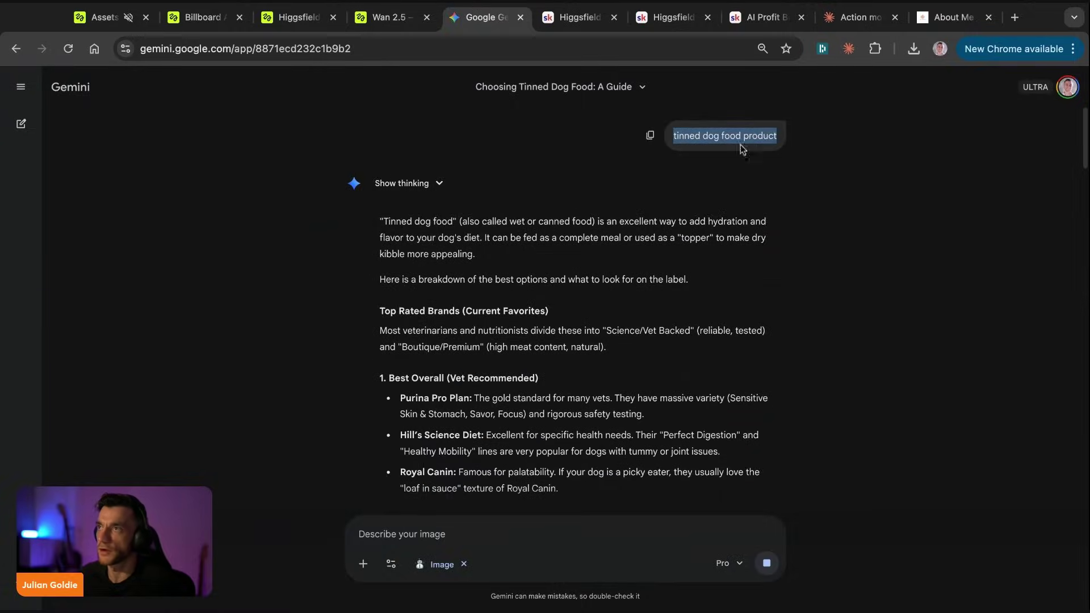
left_click(21, 124)
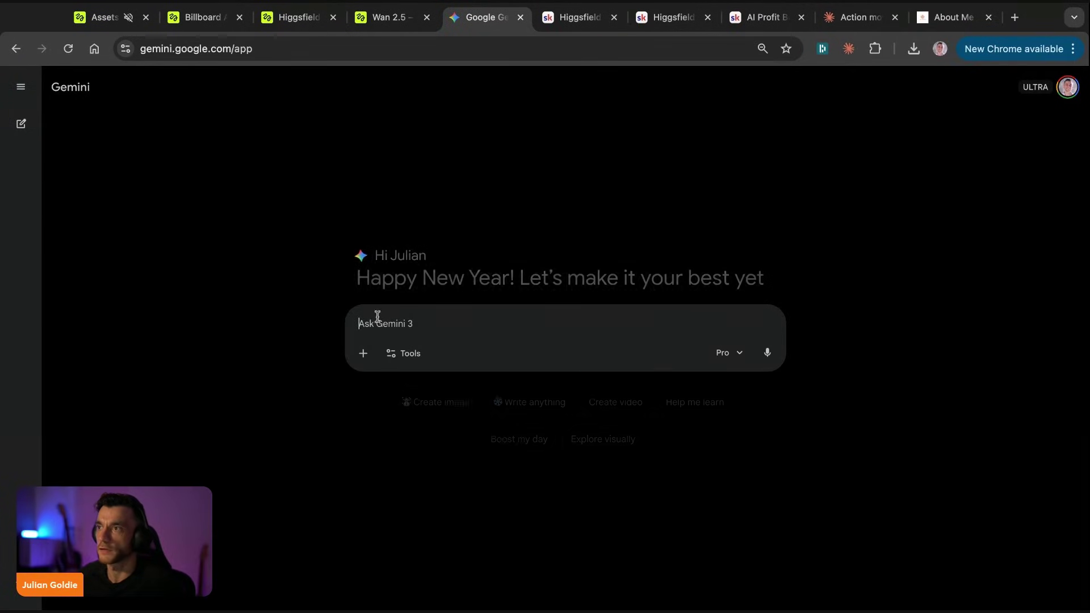
left_click(363, 353)
left_click(442, 357)
type("Imageo")
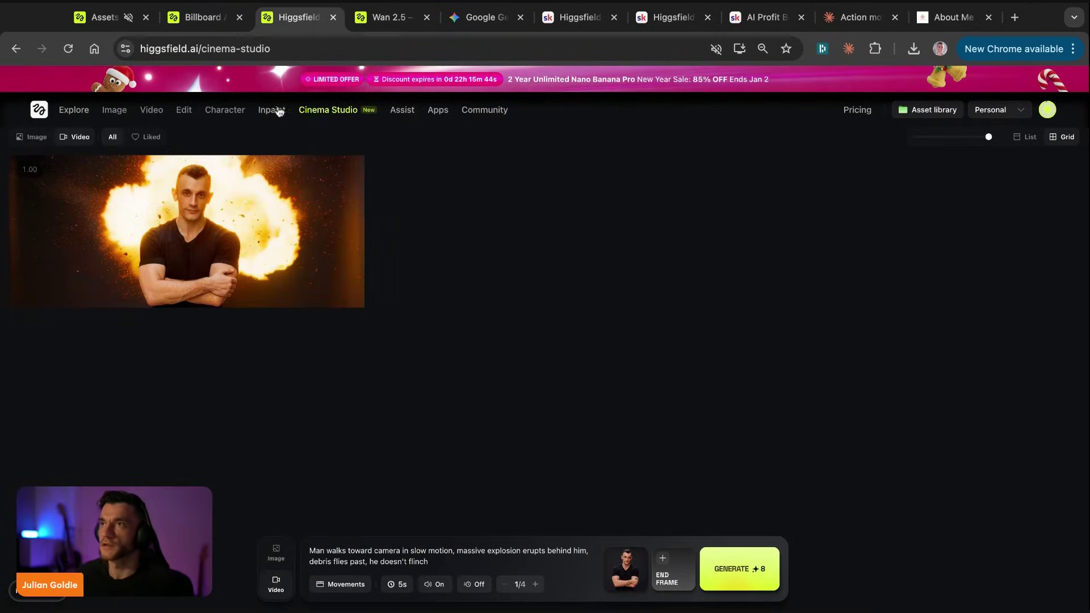
Step: Paste the Bark & Bite Co. dog food tin as the UGC Factory product and combine it with the avatar image
mouse_move(151, 110)
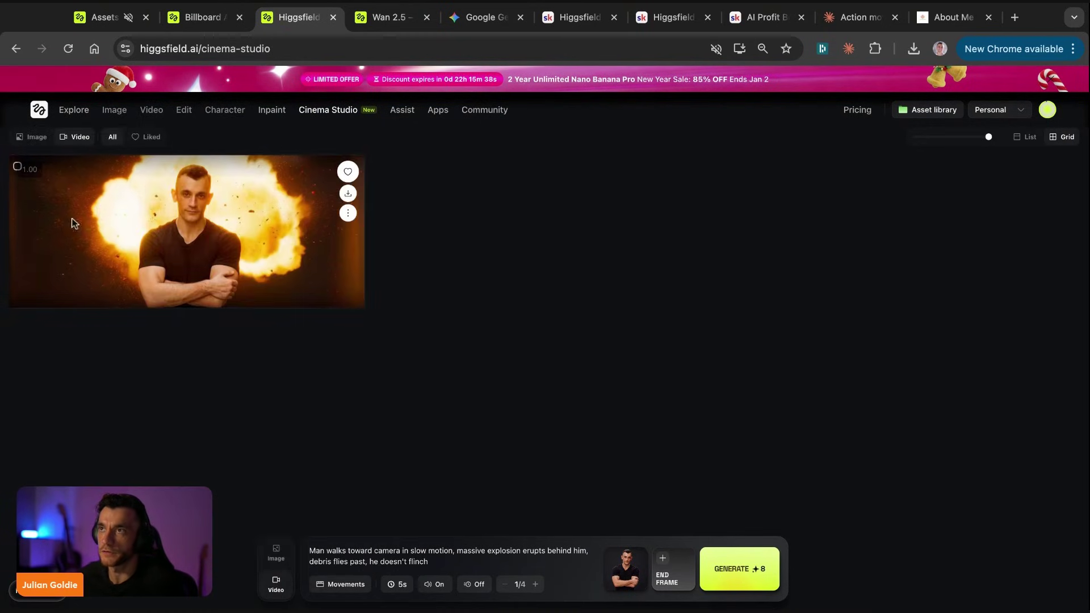
mouse_move(153, 113)
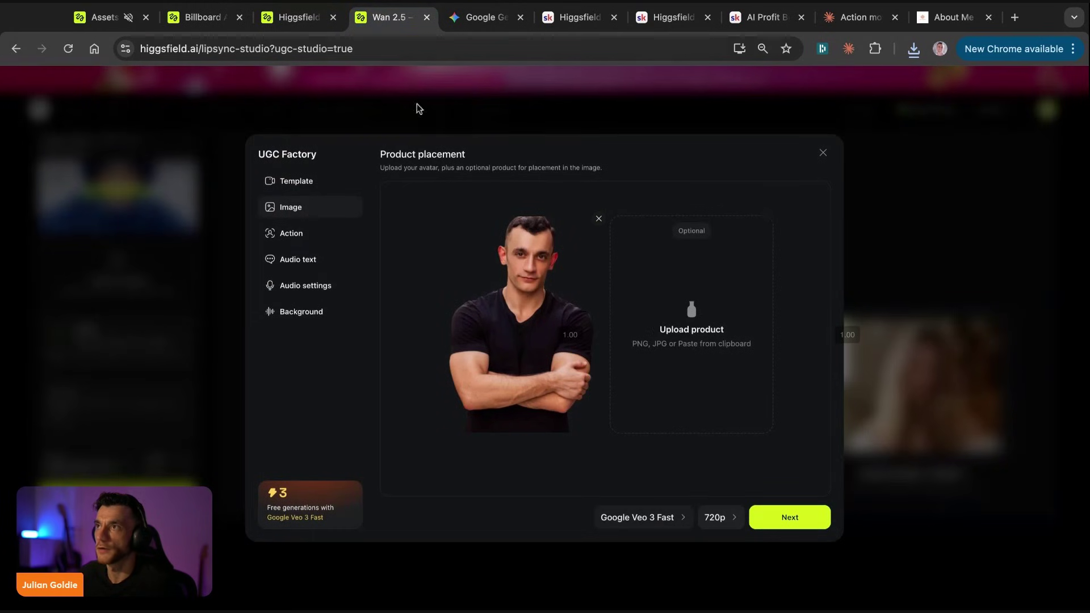
key("super+v")
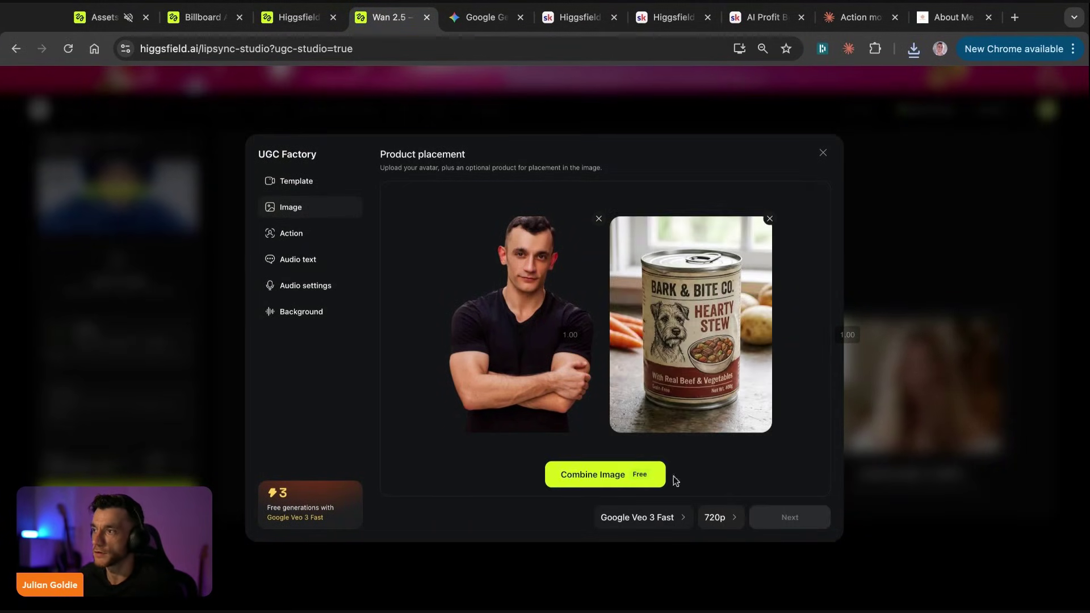
left_click(634, 476)
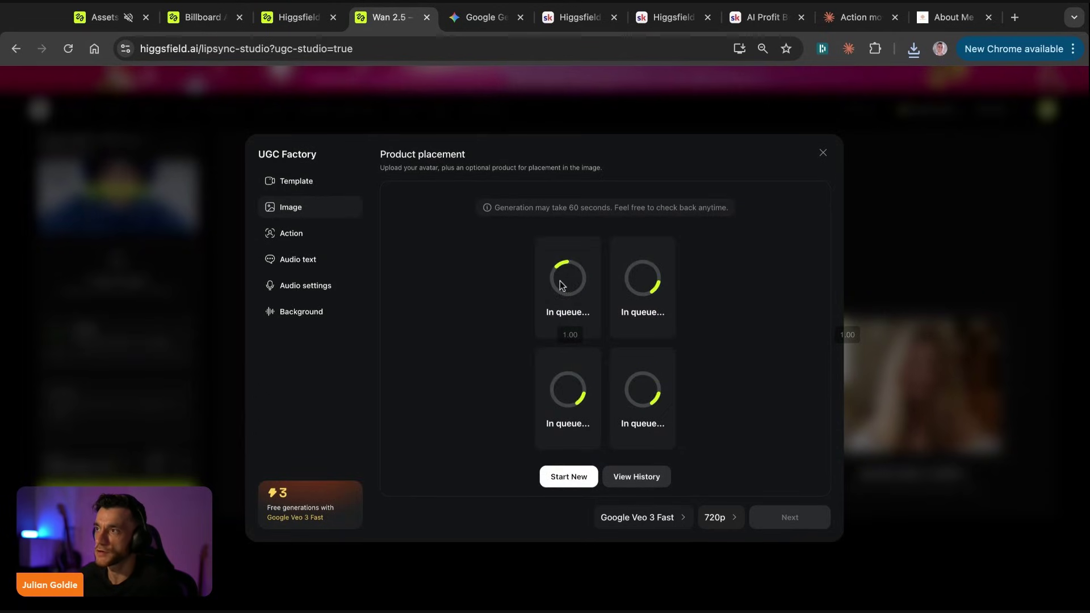
Step: Return to Gemini and request an "Action hero walking" image in a new chat
left_click(295, 17)
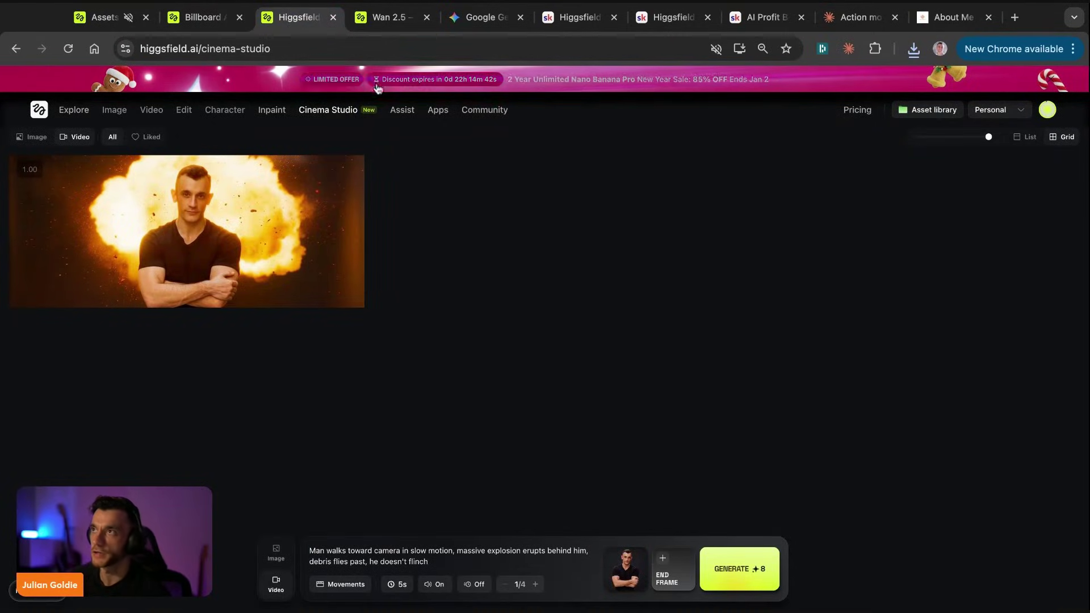
left_click(485, 17)
left_click(21, 124)
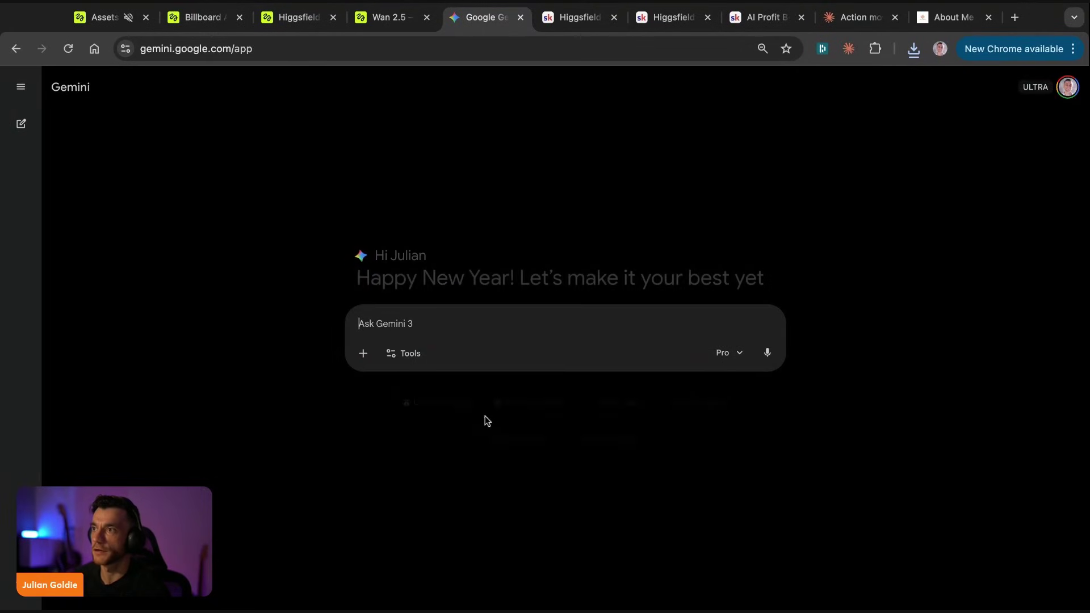
left_click(430, 321)
type("Action hero")
Step: Return to UGC Factory and choose the dark-background image of the front-facing man holding the tin at his chest for the video
left_click(391, 17)
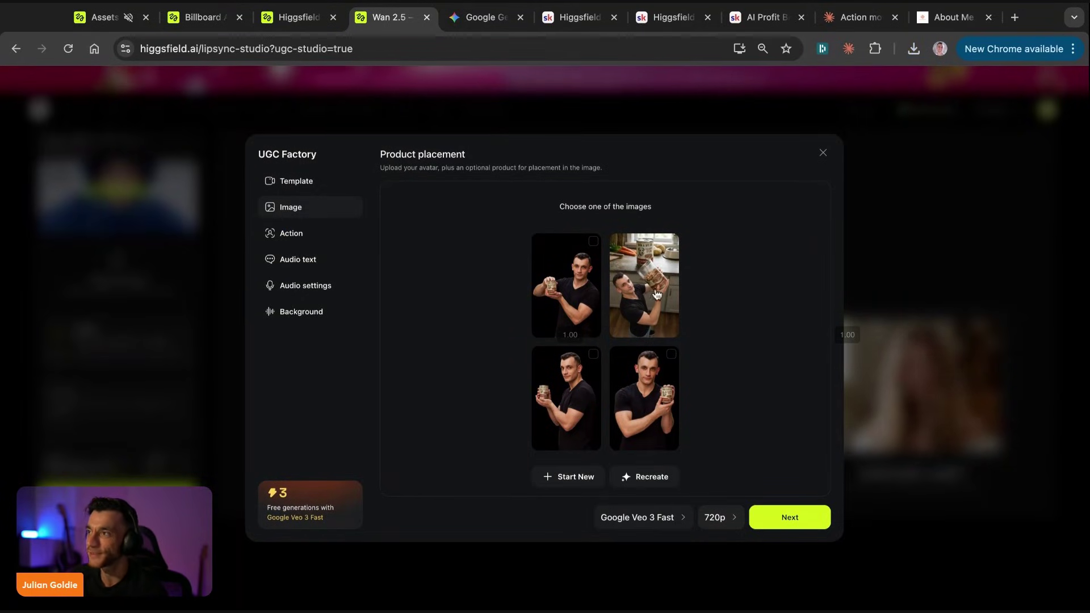
left_click(634, 405)
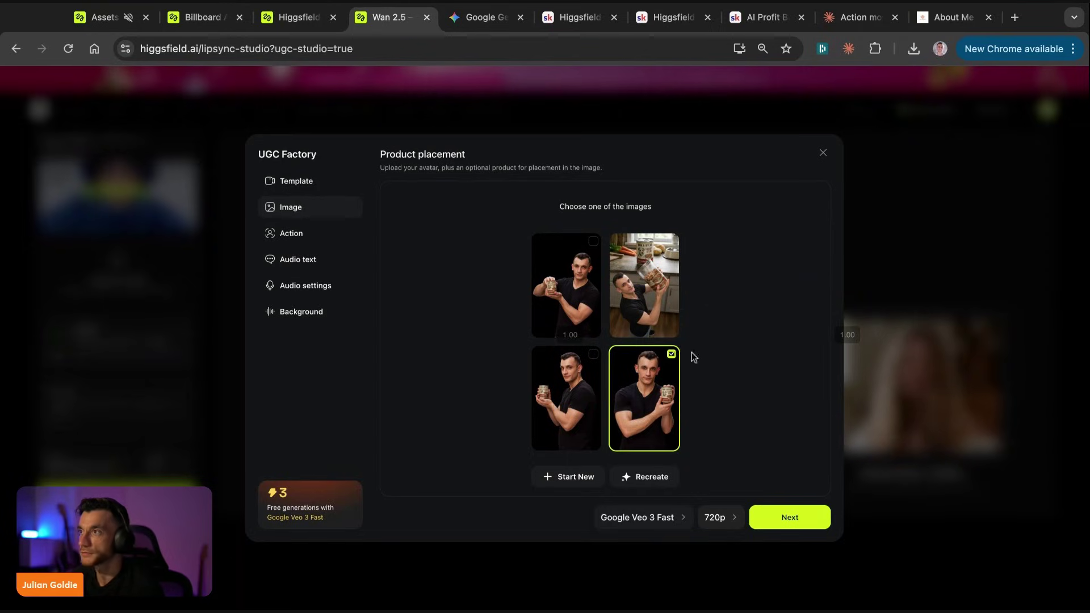
left_click(772, 517)
Step: Describe the character's action, starting with "Smiling + showing", and continue to the audio text
type("Smilin")
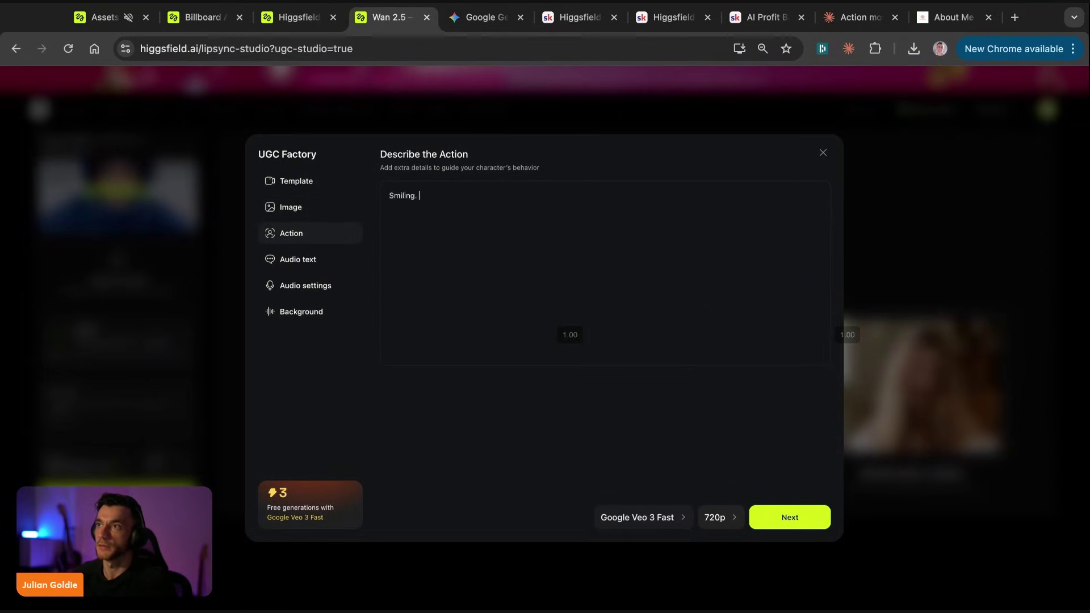
type("g + showing th")
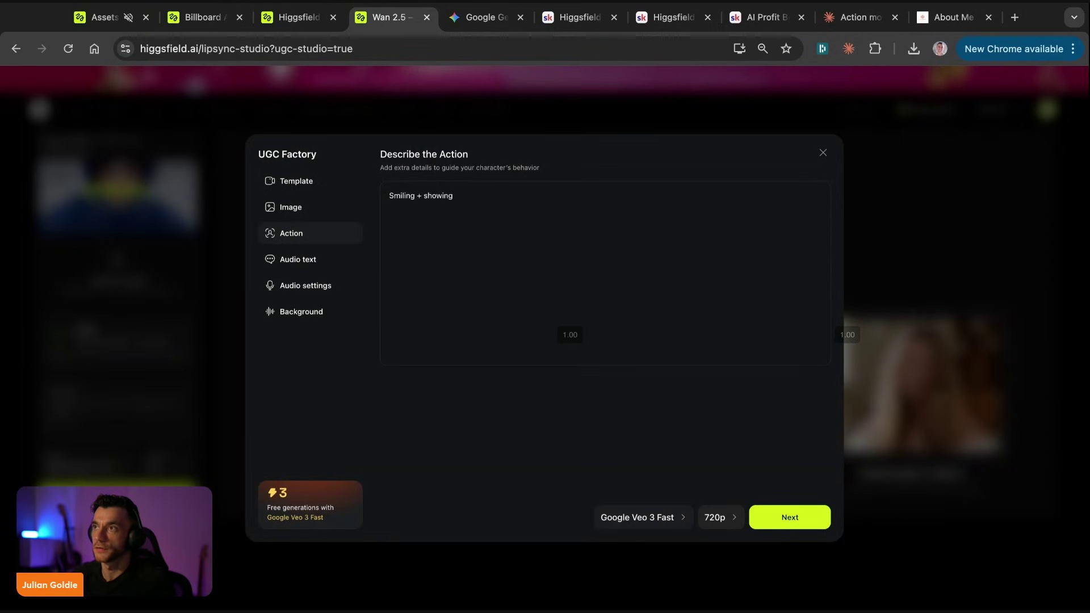
left_click(800, 525)
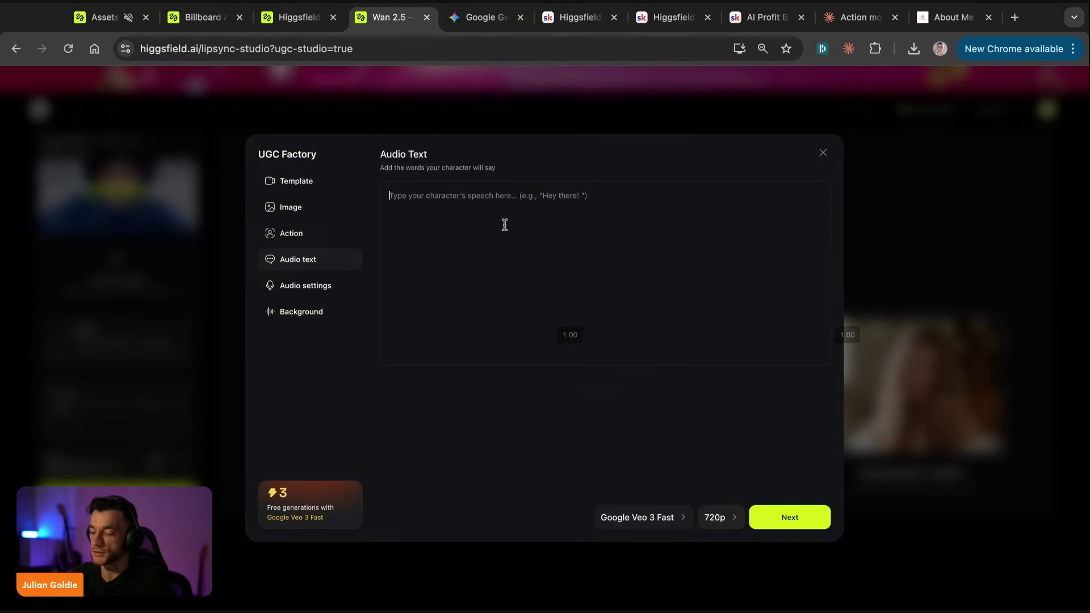
Step: Enter "Hey, this is dog tastes amazing!" as the character's speech and proceed to the audio settings
type("Hey, this is dog tastes ")
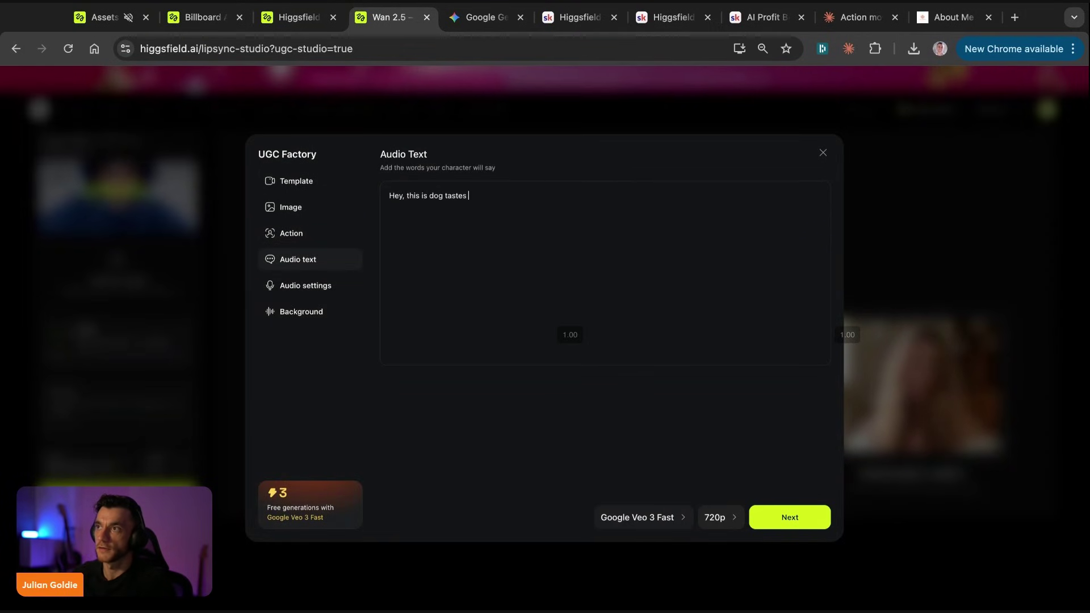
type("amazing!")
left_click(305, 286)
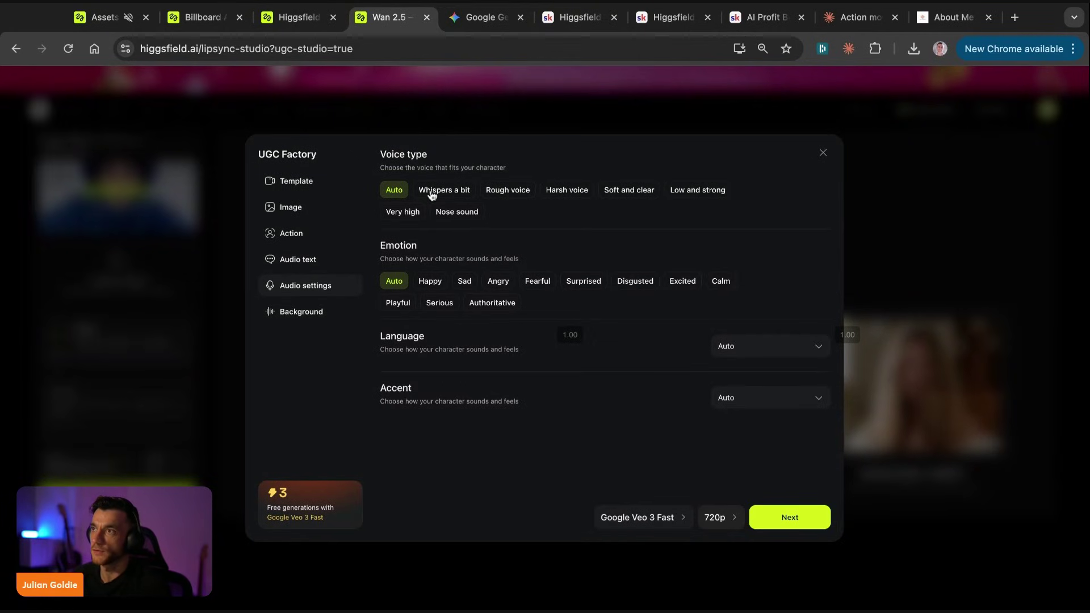
Step: Try the Rough voice, Harsh voice, Soft and clear, Low and strong, Very high and Nose sound voice types
left_click(507, 189)
left_click(566, 189)
left_click(628, 189)
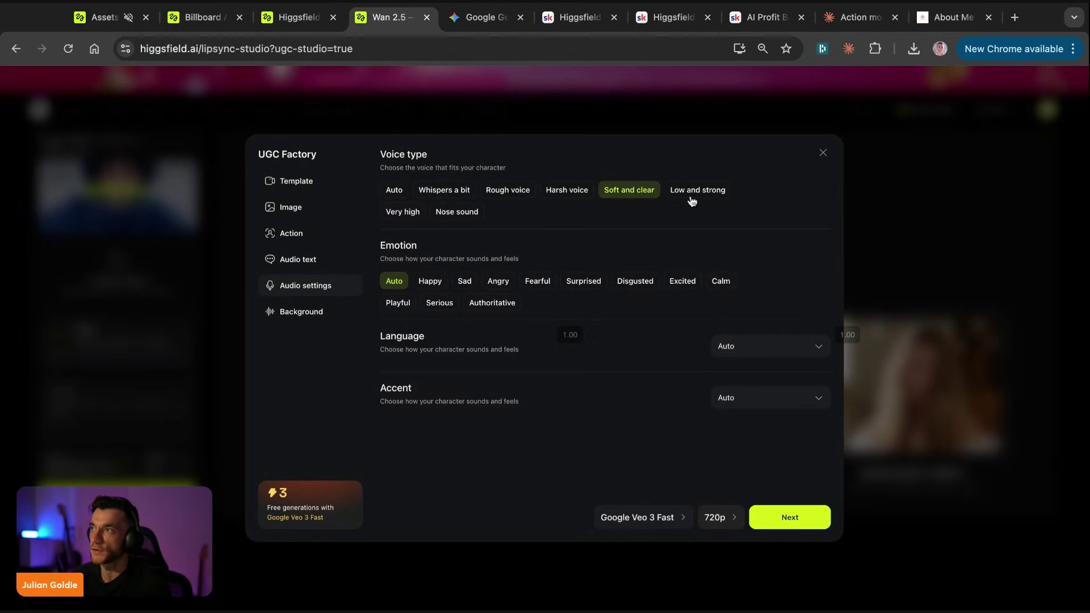
left_click(697, 190)
left_click(417, 216)
left_click(456, 213)
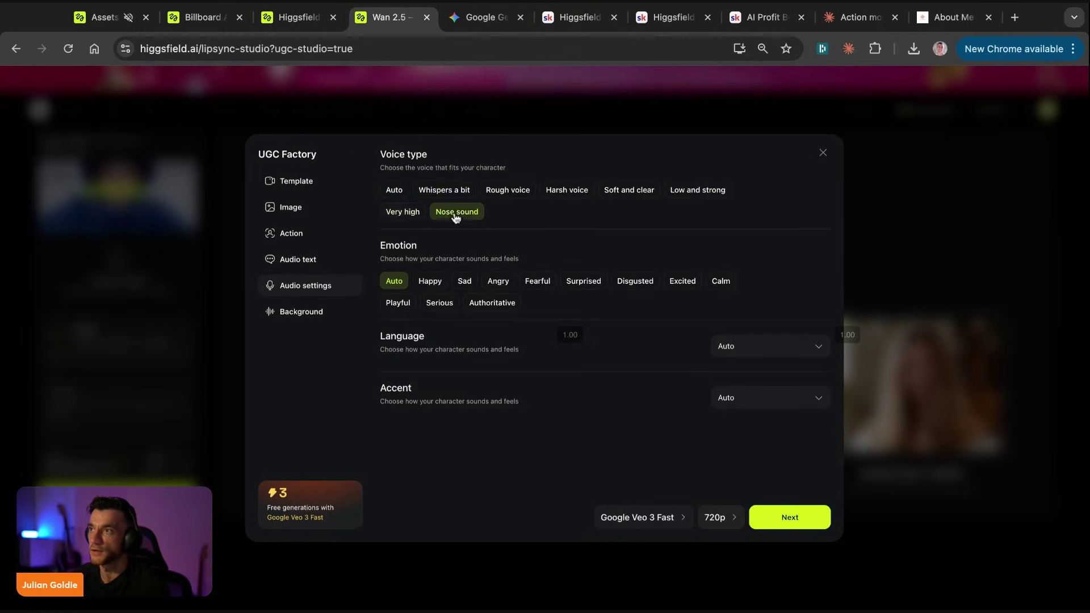
Step: Set the voice to Rough voice, the emotion to Happy and the accent to British, and start generating without background sound
left_click(527, 198)
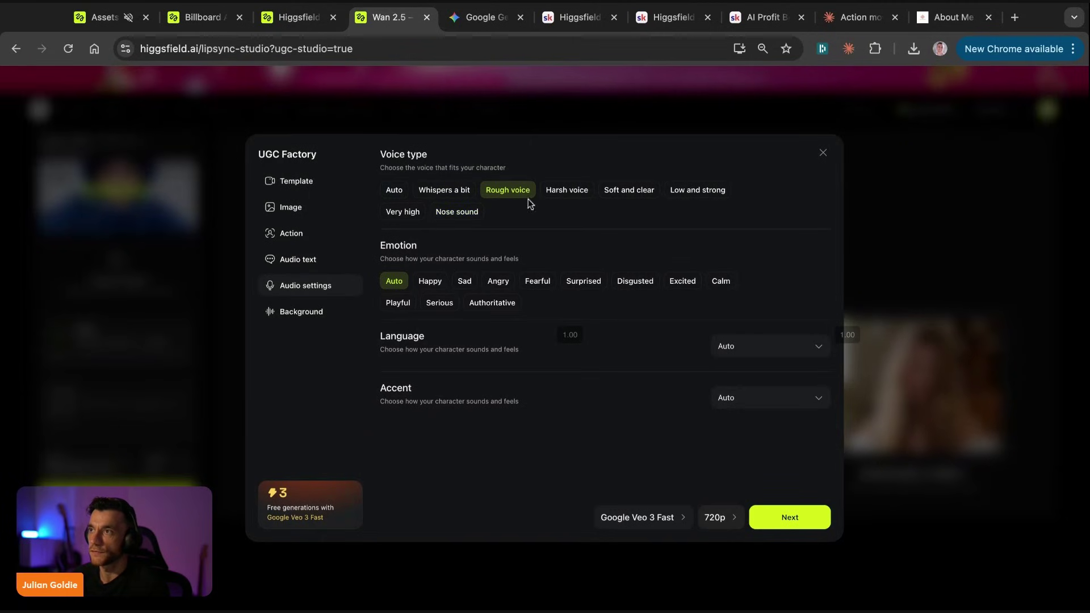
left_click(427, 280)
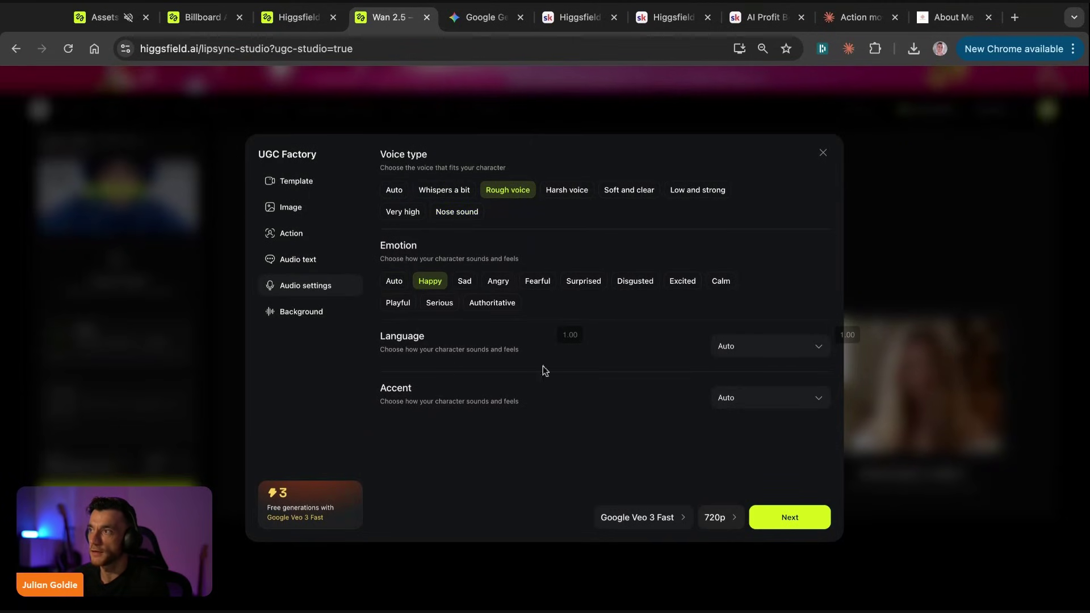
left_click(728, 348)
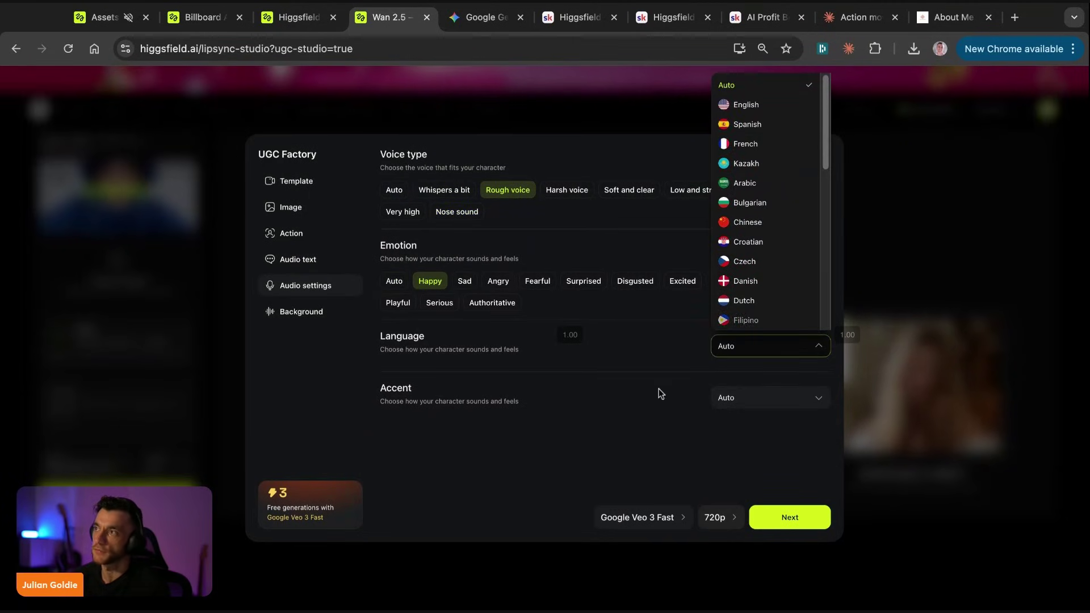
left_click(400, 391)
left_click(770, 400)
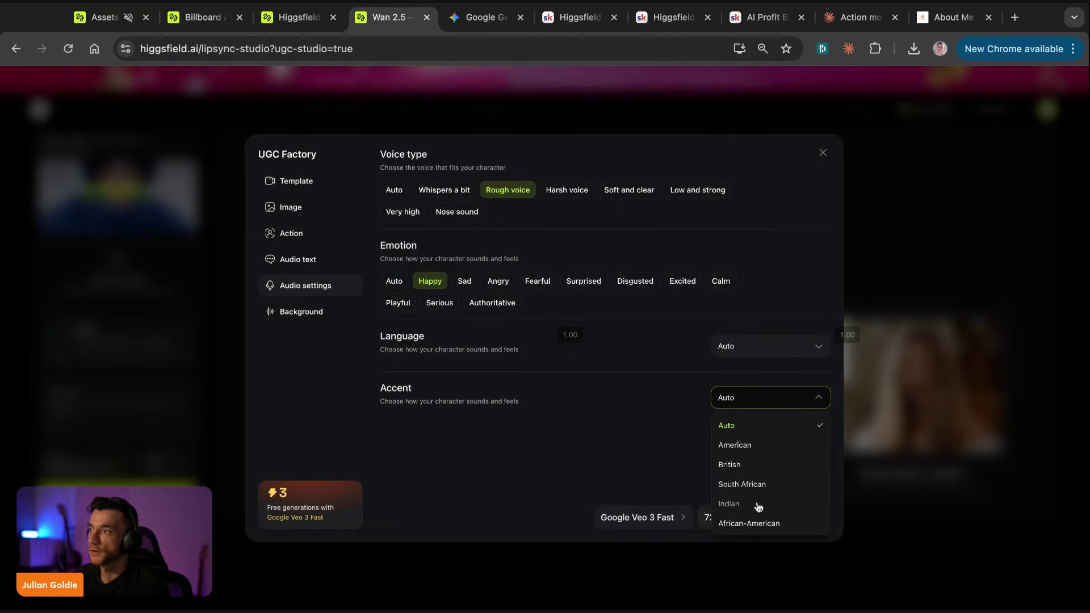
left_click(759, 469)
left_click(789, 517)
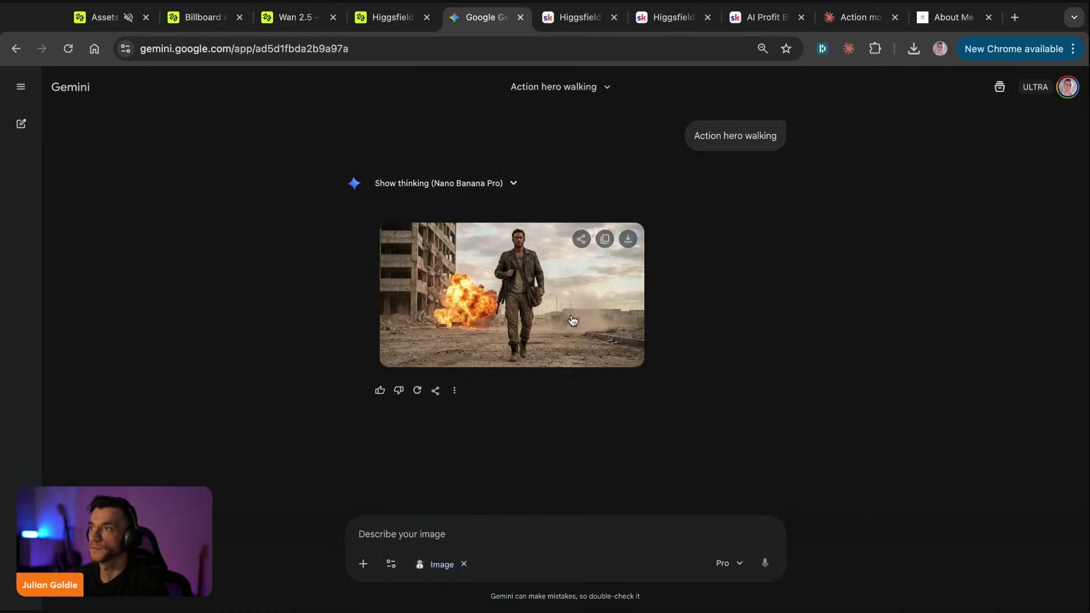
Step: View the generated action hero image at full size in Gemini and download it
left_click(579, 305)
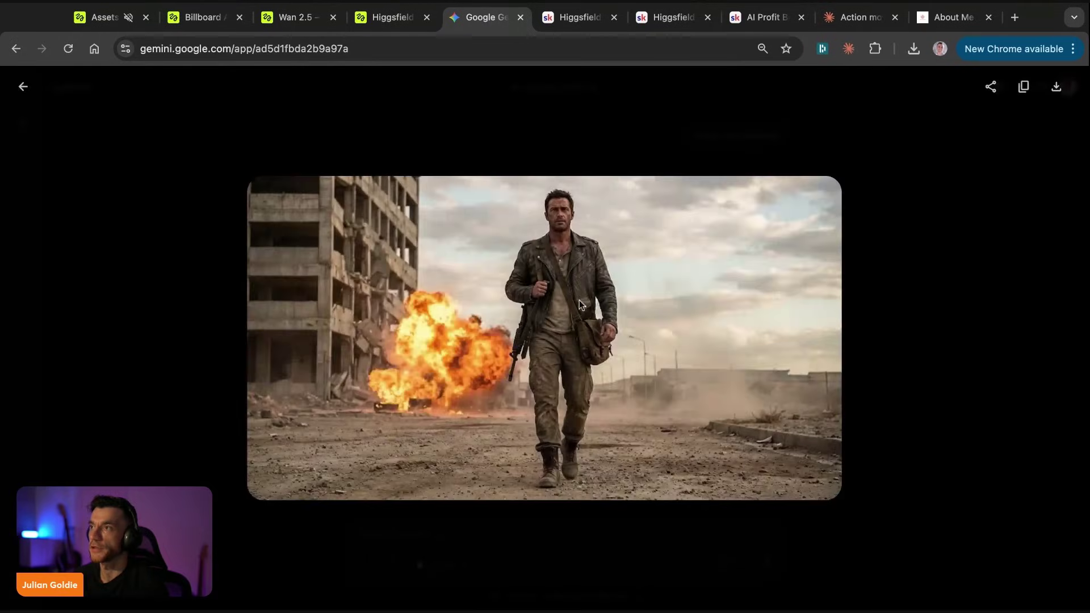
left_click(745, 169)
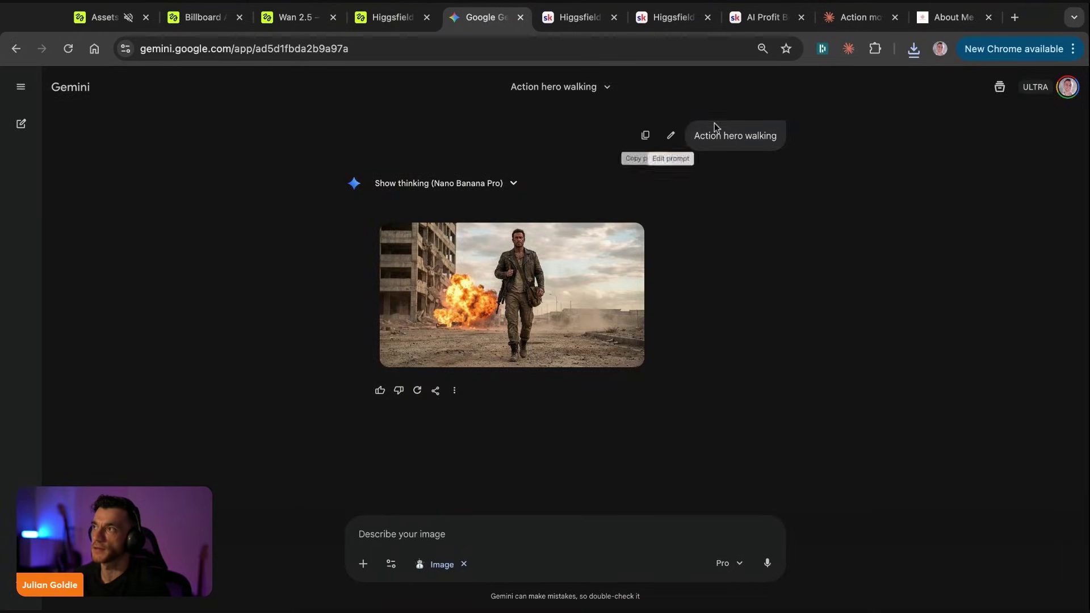
left_click_drag(696, 135, 777, 136)
Step: Remove the start frame portrait in Cinema Studio and upload the action hero image as the new start frame
left_click(392, 22)
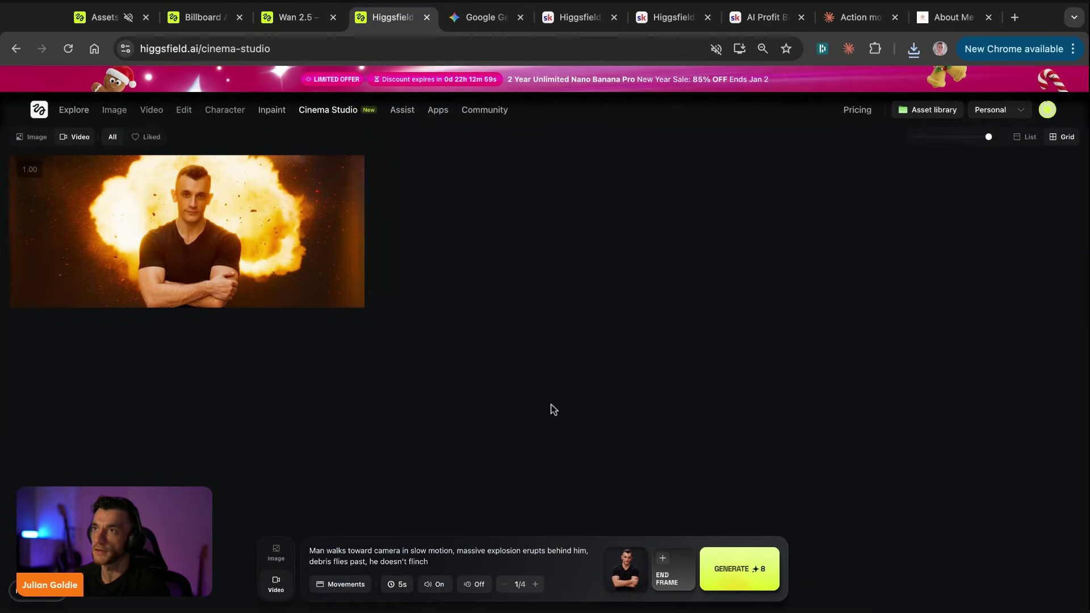
left_click(641, 554)
left_click(631, 569)
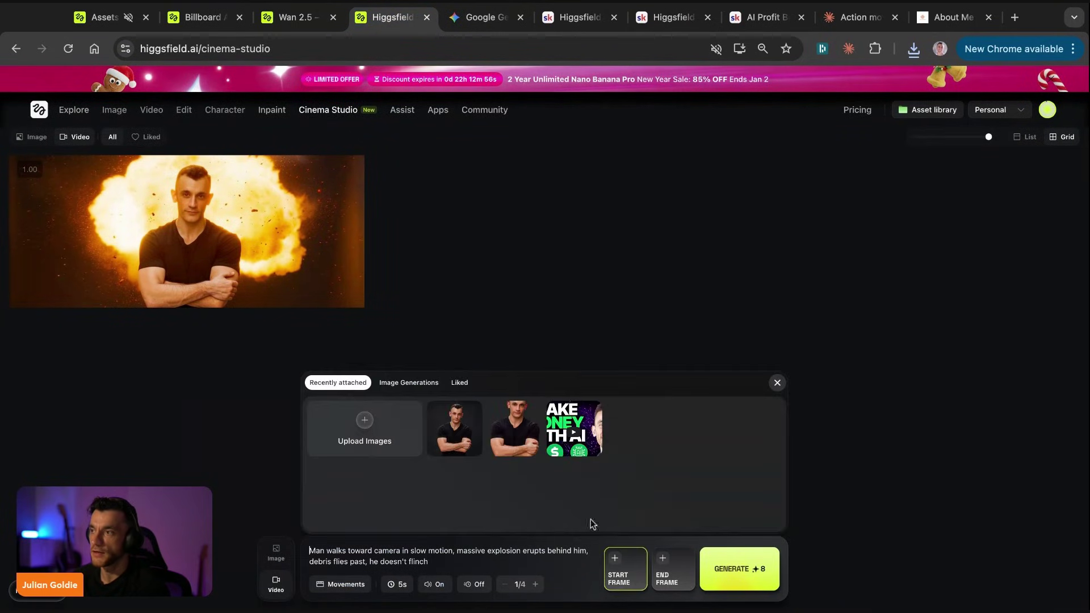
left_click(362, 438)
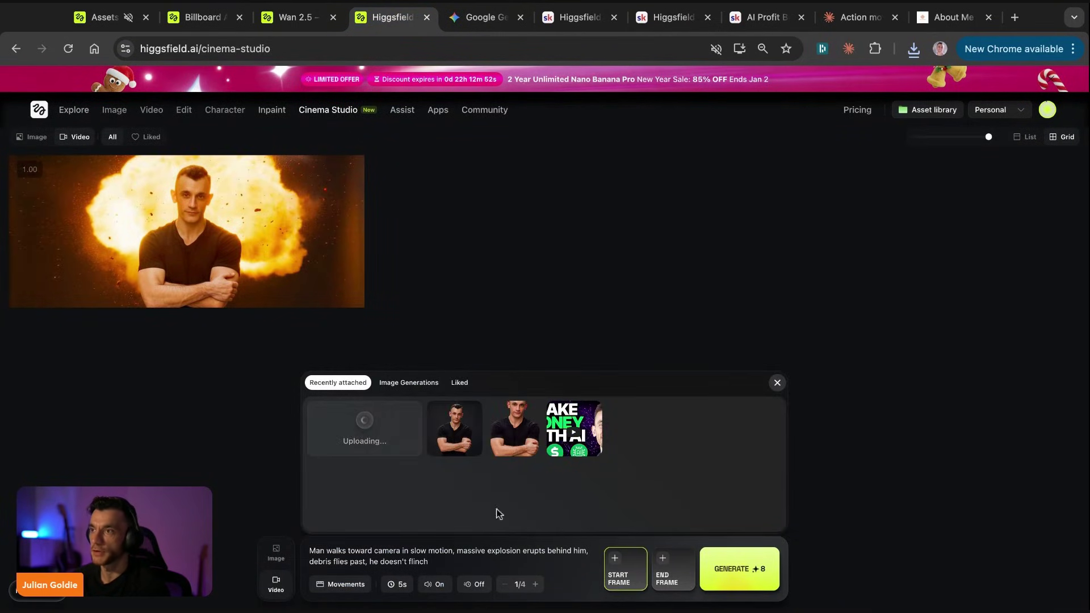